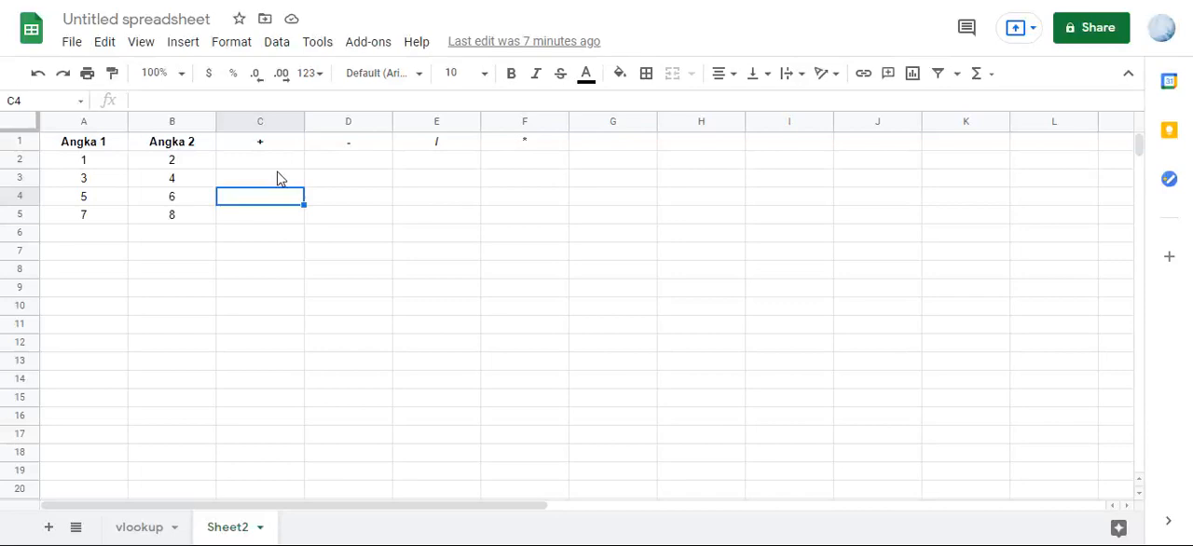
left_click(281, 162)
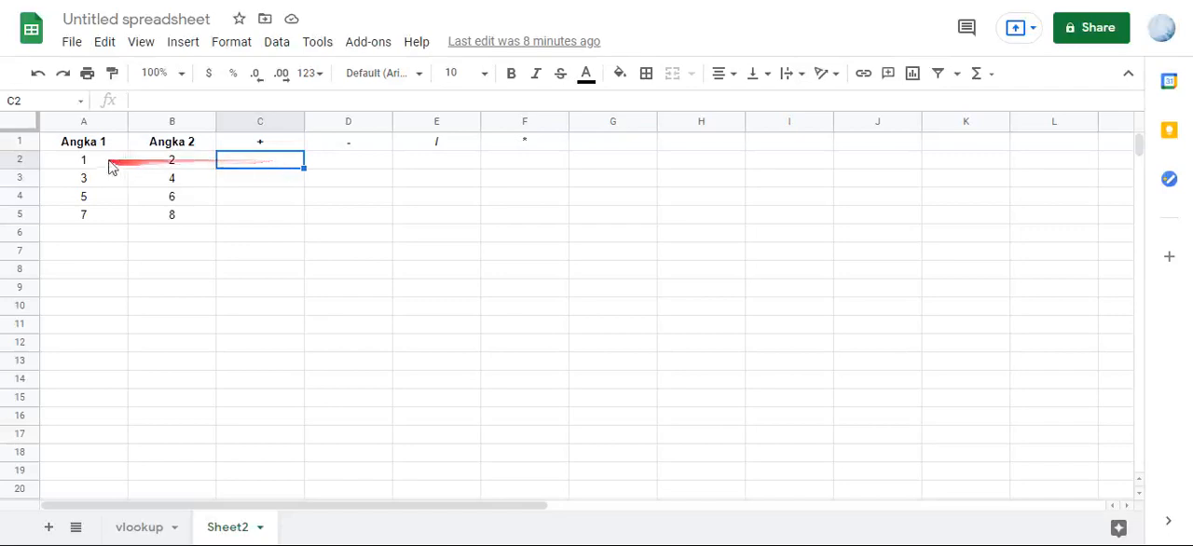
left_click(261, 144)
left_click(357, 149)
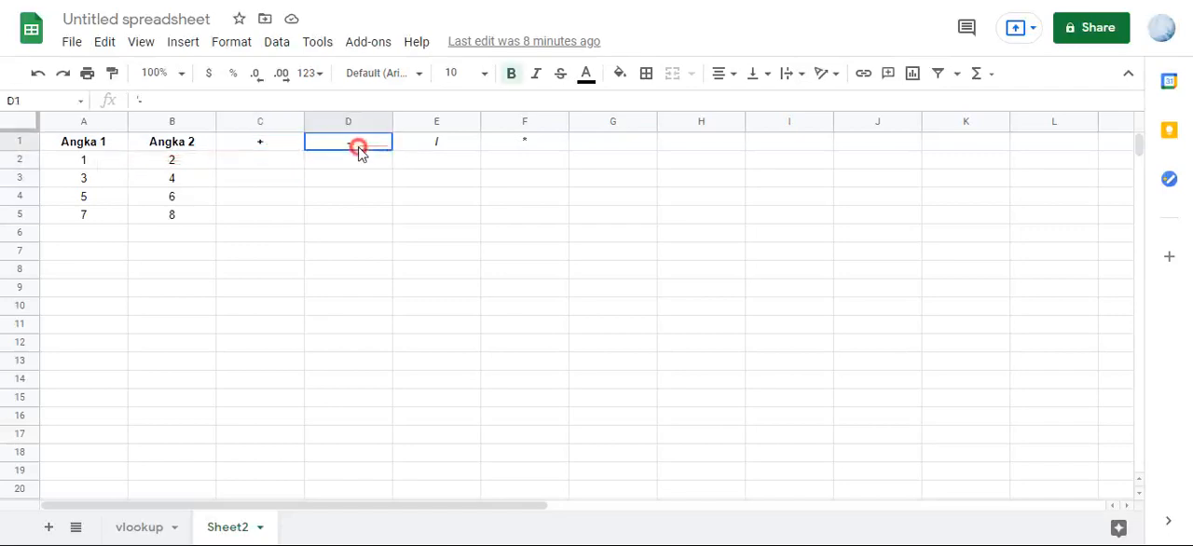
left_click(274, 144)
left_click(371, 147)
- Enter the formula =A2+B2 in cell C2 under the + heading
left_click(278, 170)
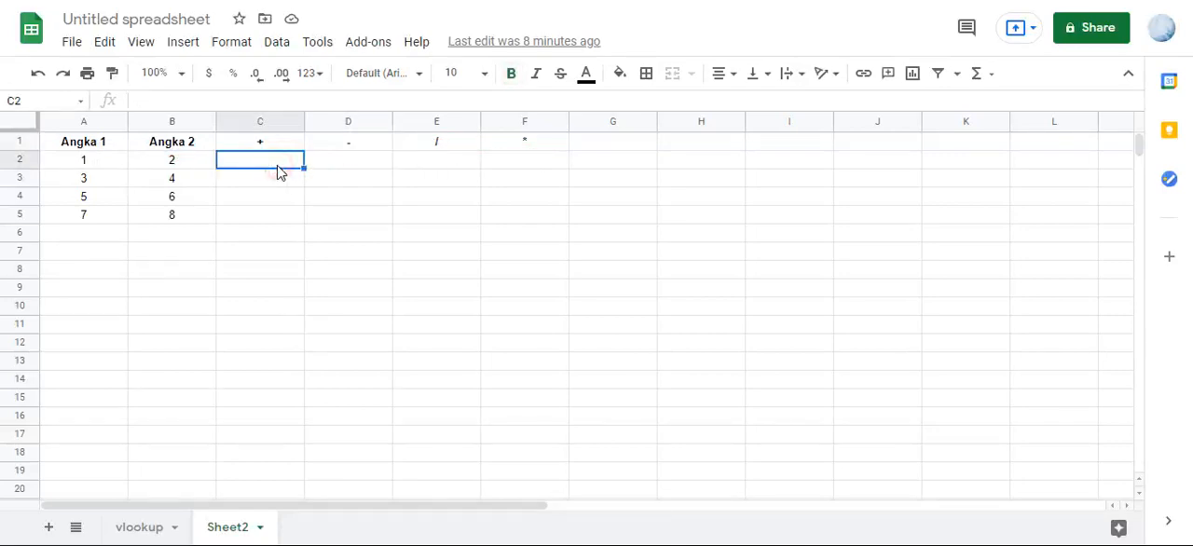
type("=")
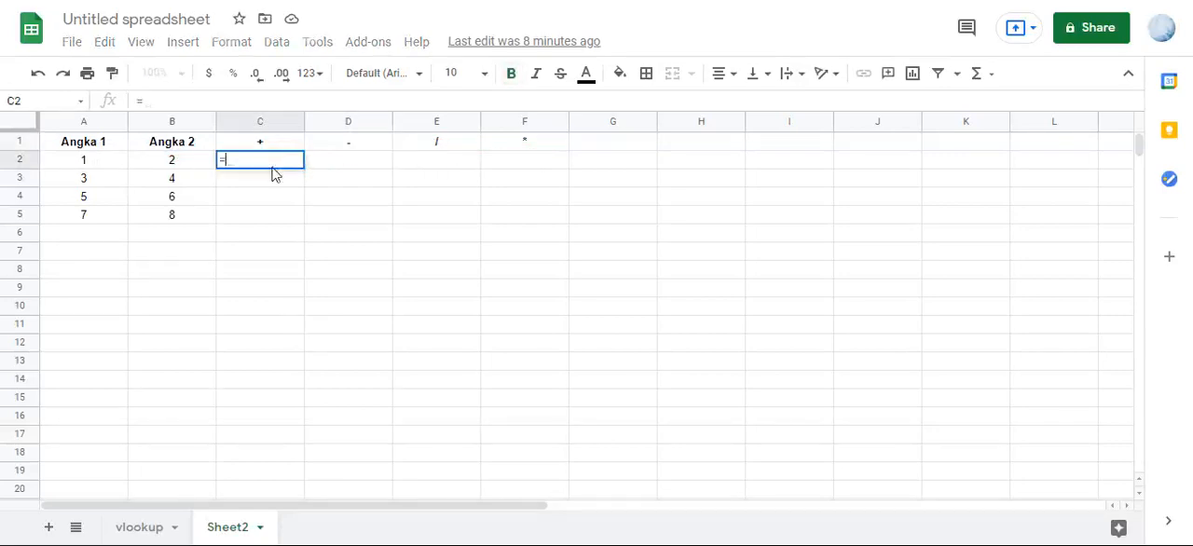
left_click(113, 166)
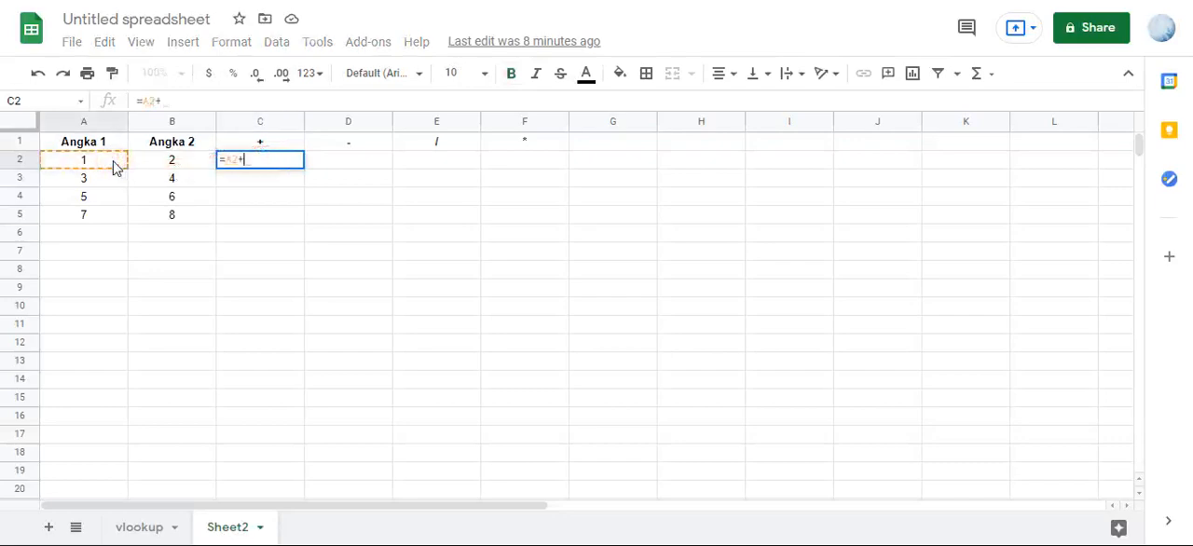
type("+")
left_click(163, 171)
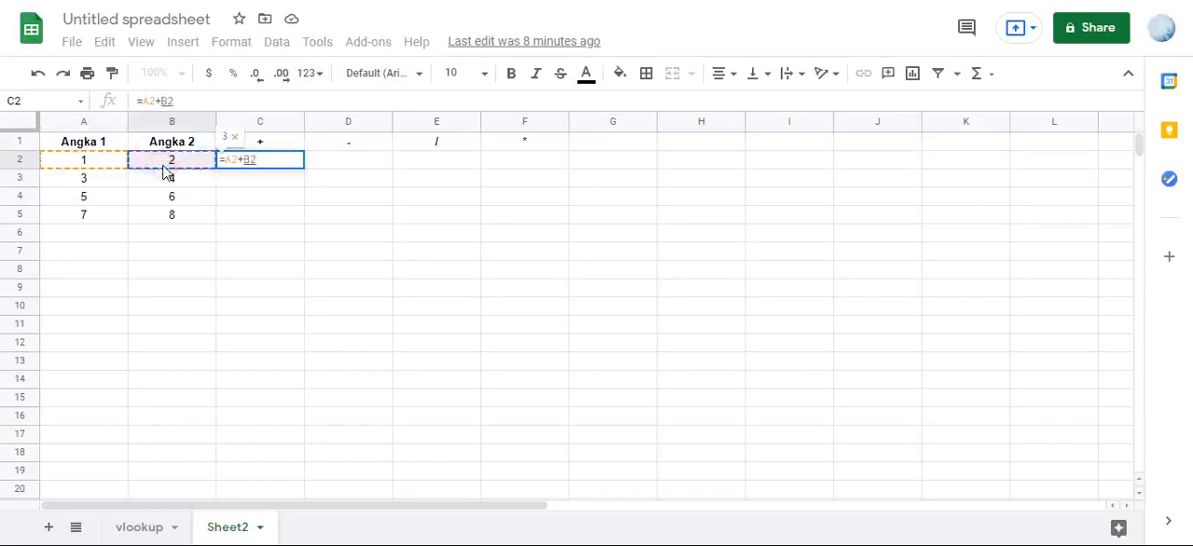
key("Return")
left_click(353, 271)
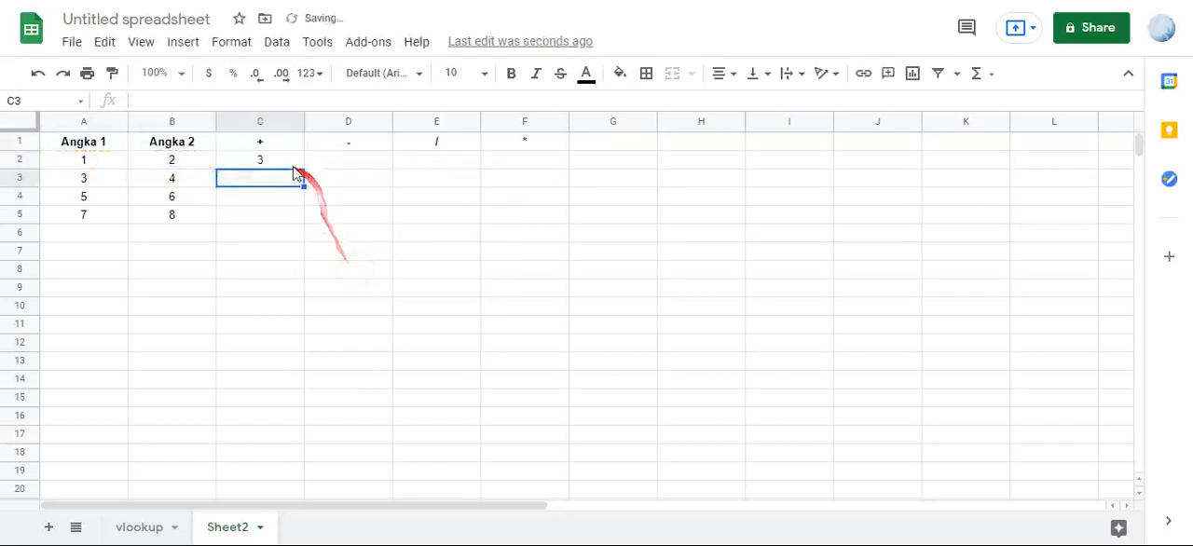
- Fill the addition formula from C2 down to C17
left_click(291, 164)
left_click_drag(304, 168, 267, 431)
left_click(280, 208)
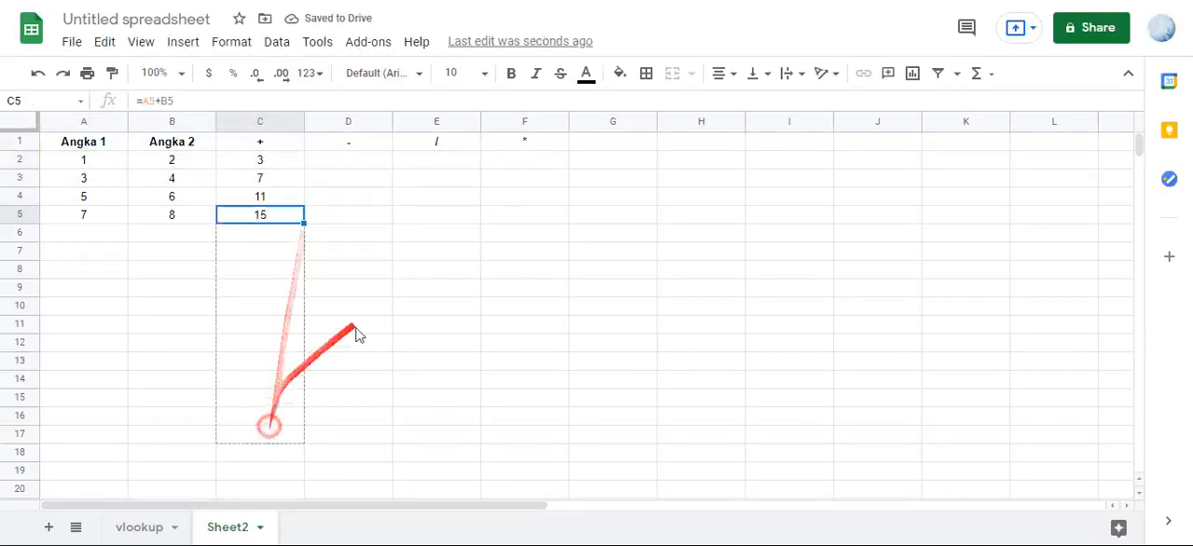
left_click(261, 274)
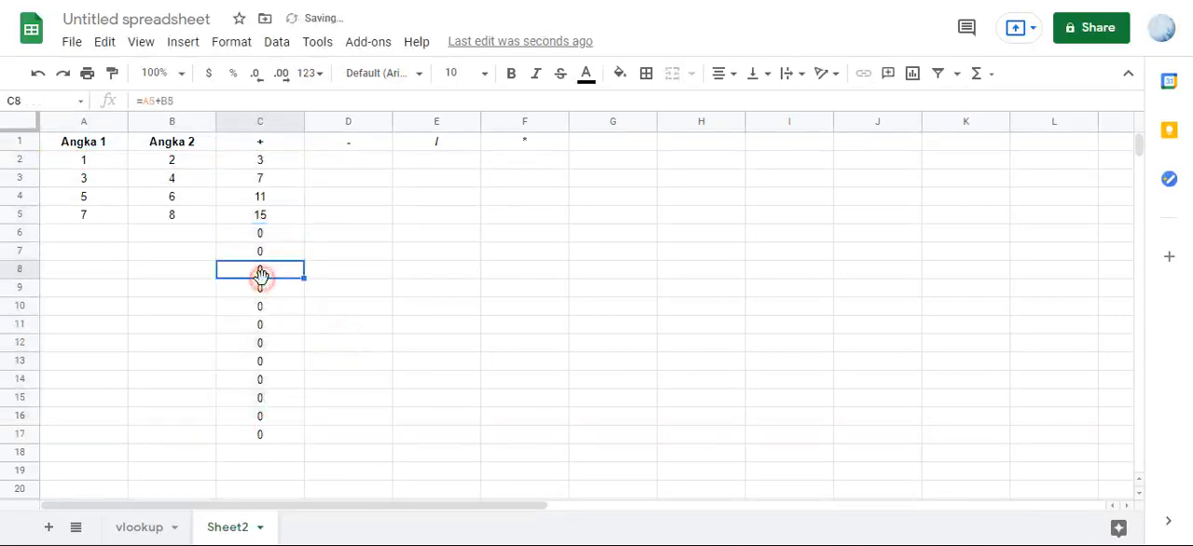
- Clear the copied addition formulas from C2:C17
left_click(276, 164)
left_click_drag(276, 164, 260, 438)
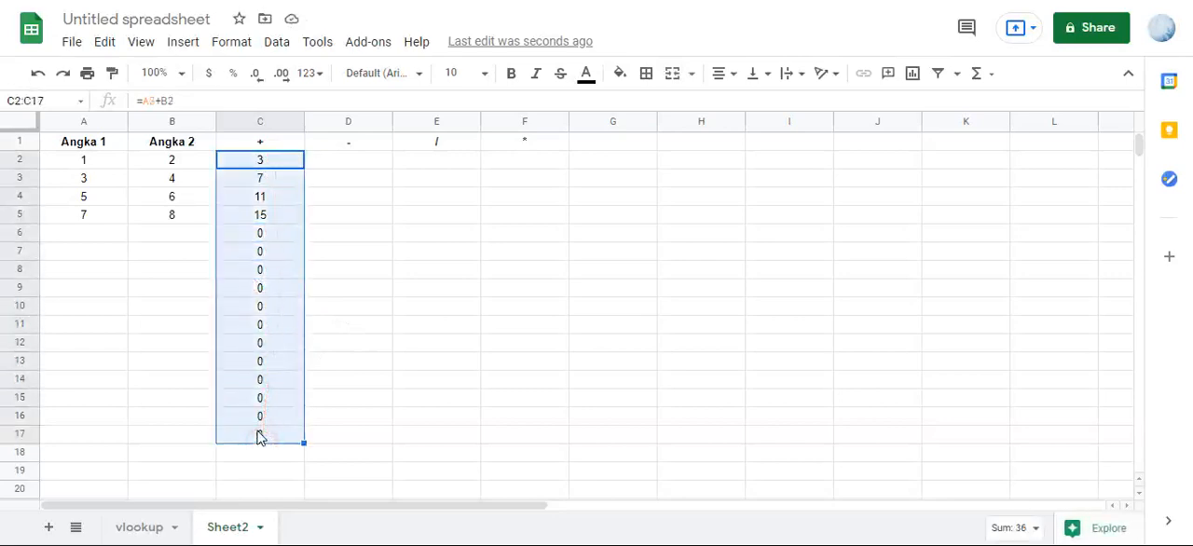
key("Delete")
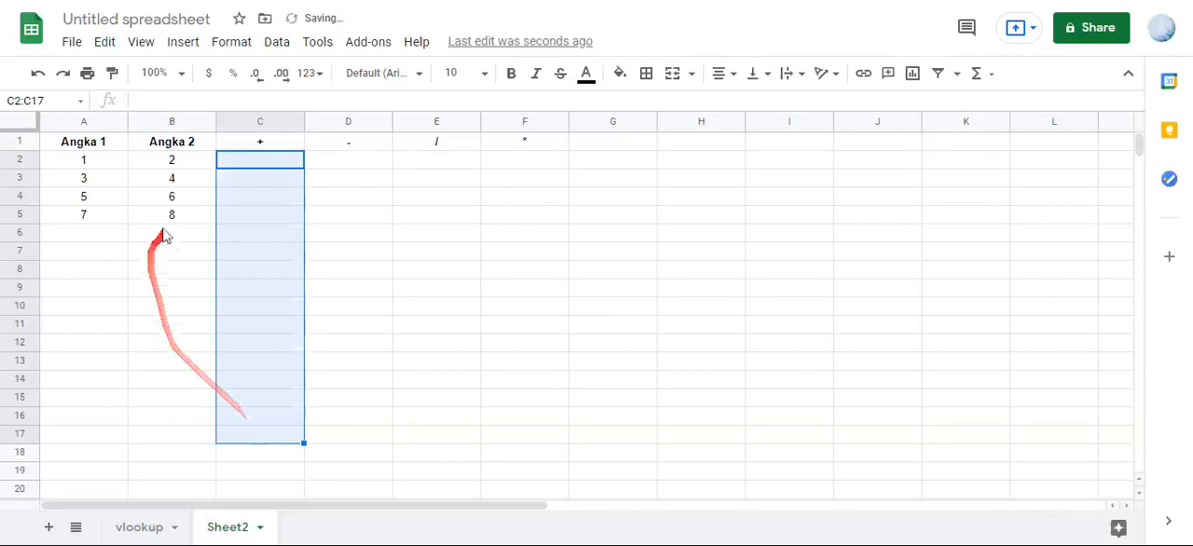
- Start a formula in the empty cell C2 with an equals sign
left_click(250, 165)
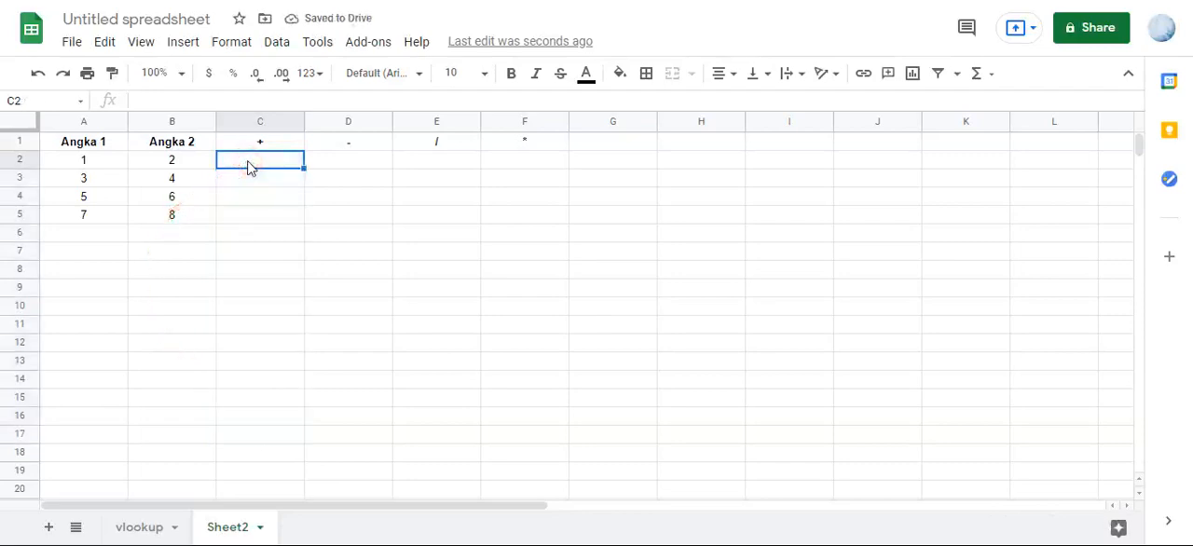
type("=")
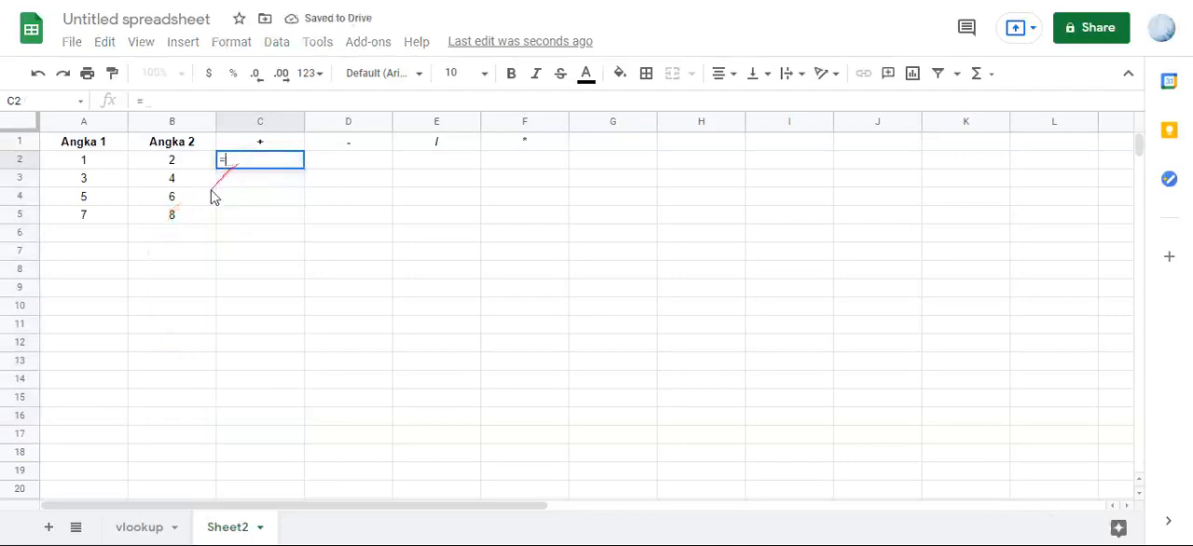
left_click(106, 166)
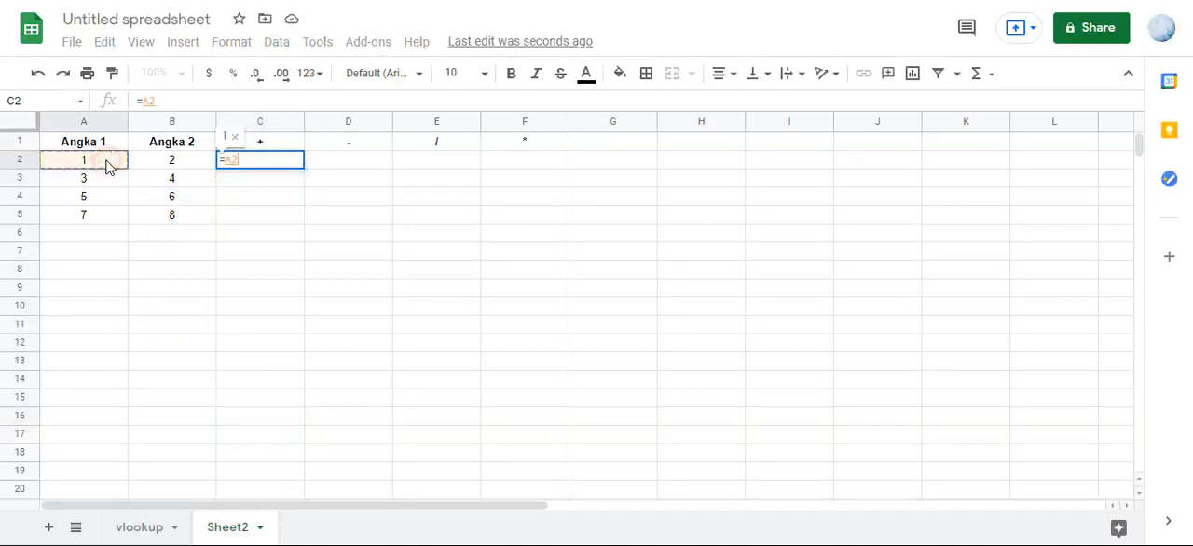
type(":")
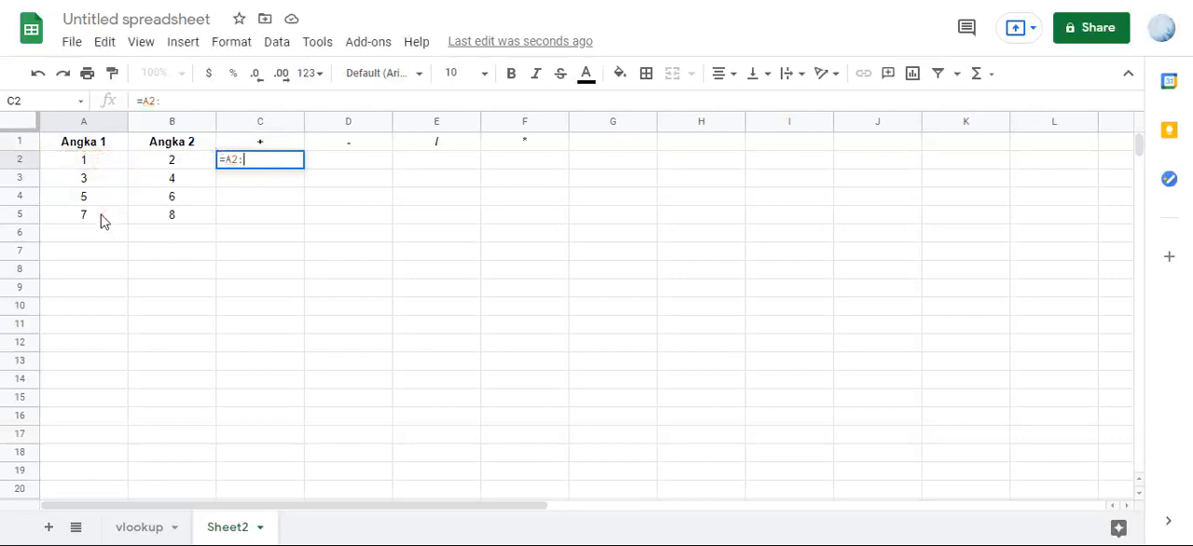
type("a7")
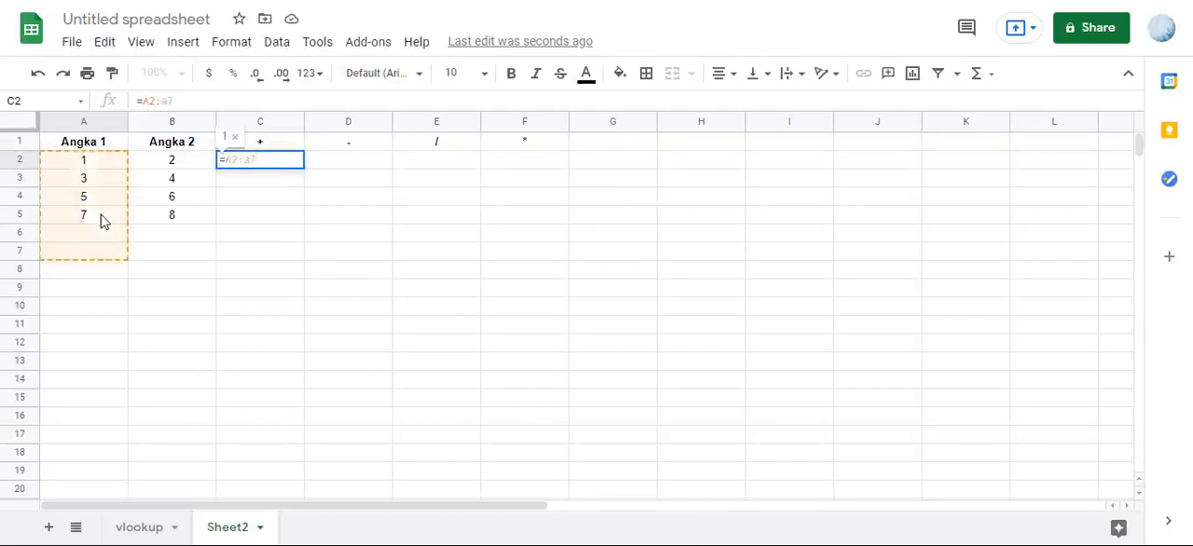
left_click(271, 159)
key("BackSpace")
key("BackSpace")
key("BackSpace")
key("BackSpace")
key("BackSpace")
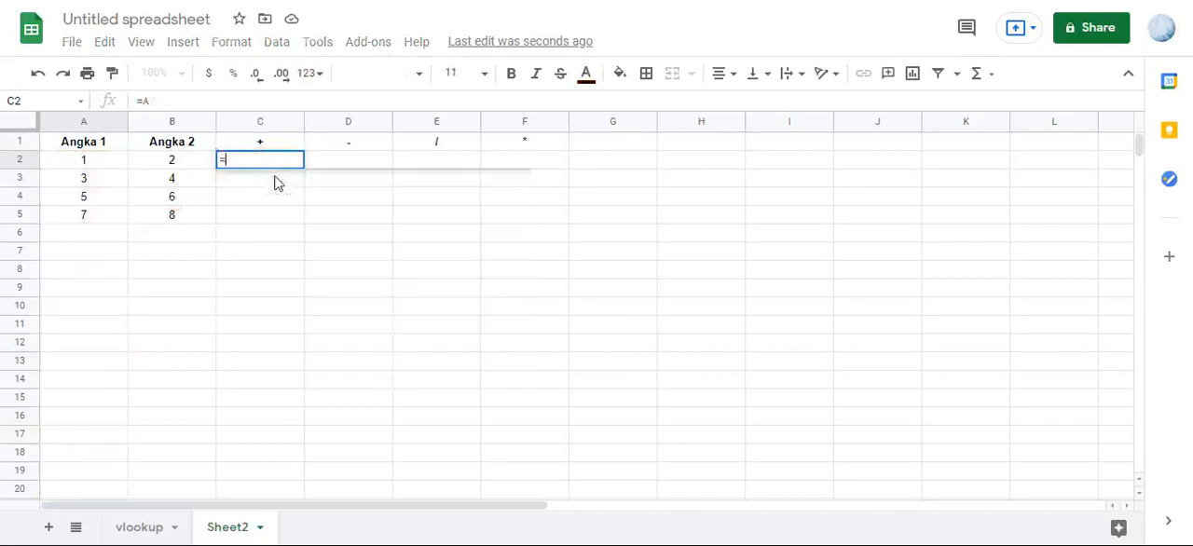
- Complete the C2 formula as =ArrayFormula(A2:A5+B2:B5) to add the Angka 1 and Angka 2 columns
left_click_drag(94, 160, 99, 221)
type("+")
left_click_drag(170, 163, 195, 209)
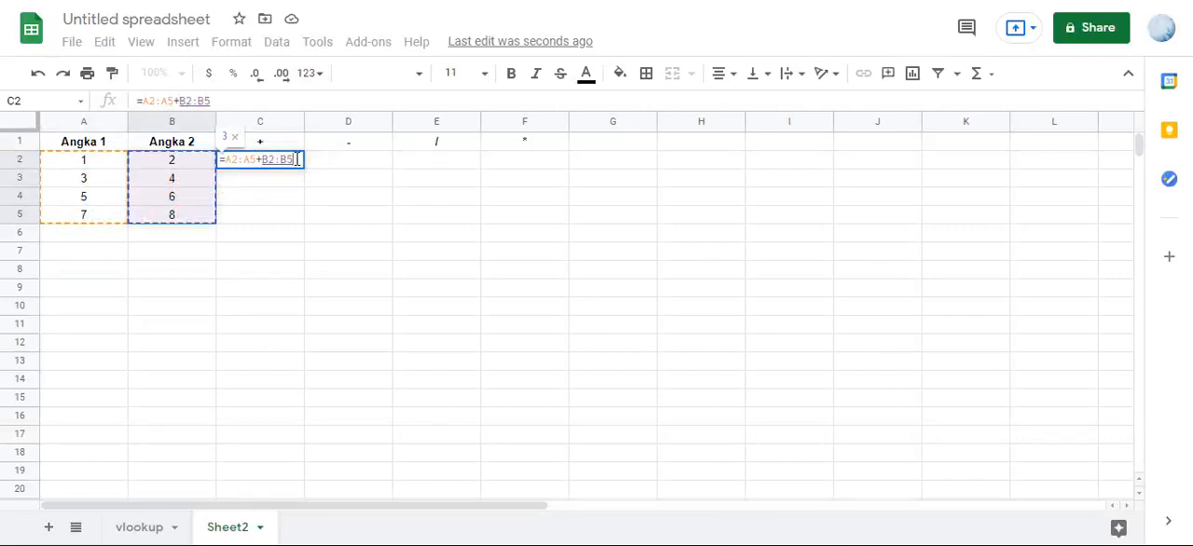
key("ctrl+shift+Return")
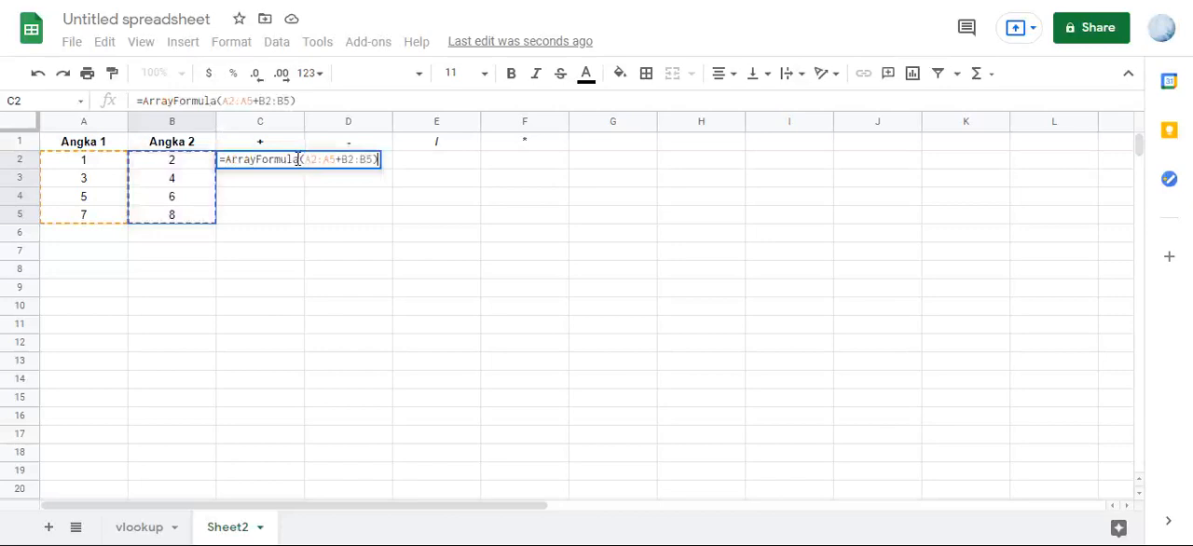
key("Return")
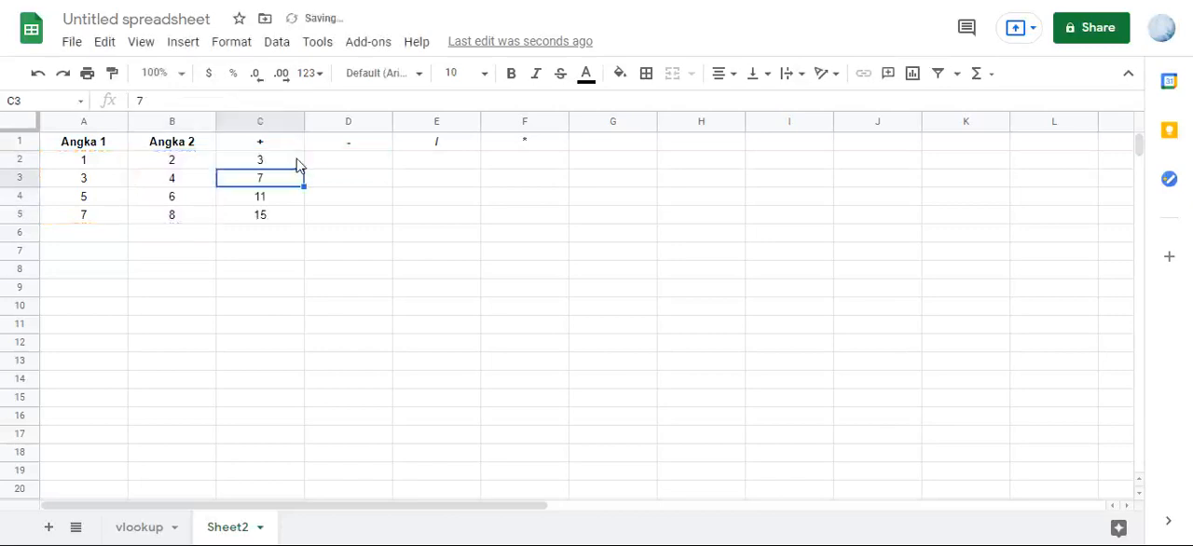
- Compare the contents of the cells in C2:C5 to see where the array formula is stored, dismissing the chat notification
left_click(284, 163)
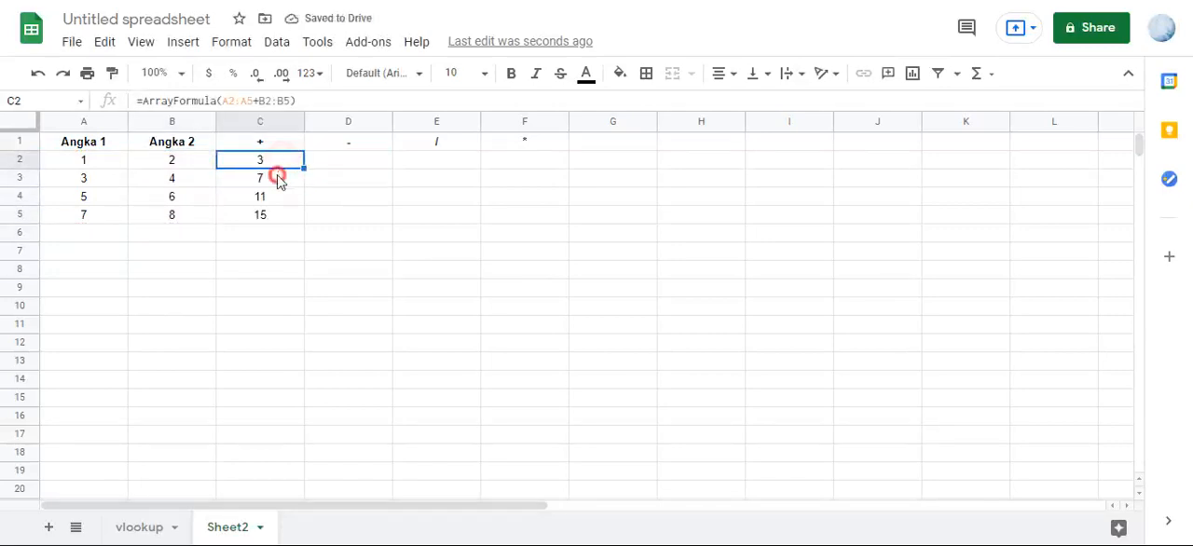
left_click(277, 180)
left_click(267, 196)
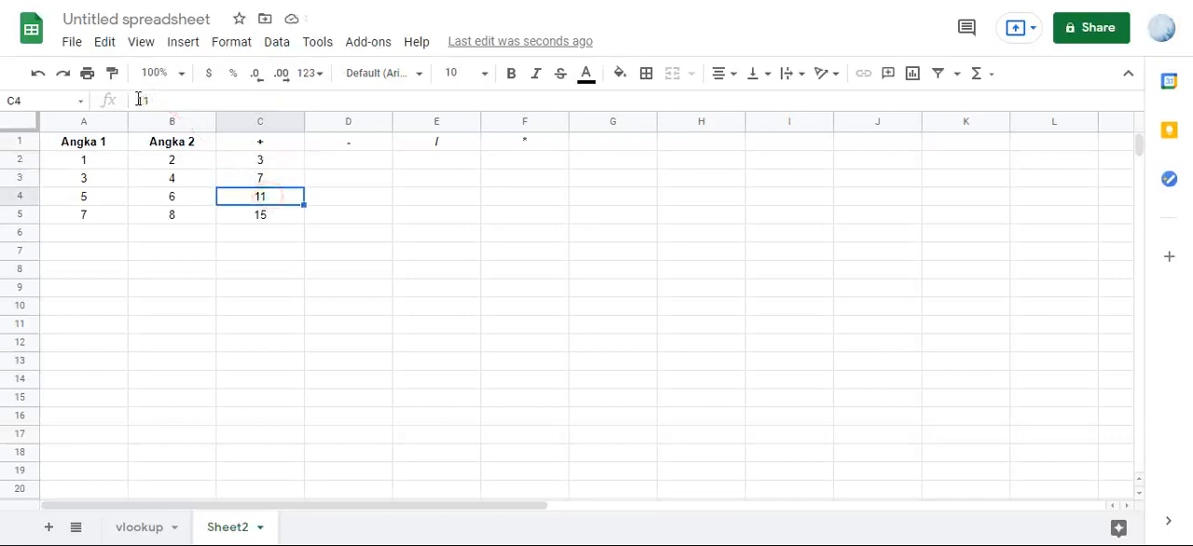
left_click(261, 216)
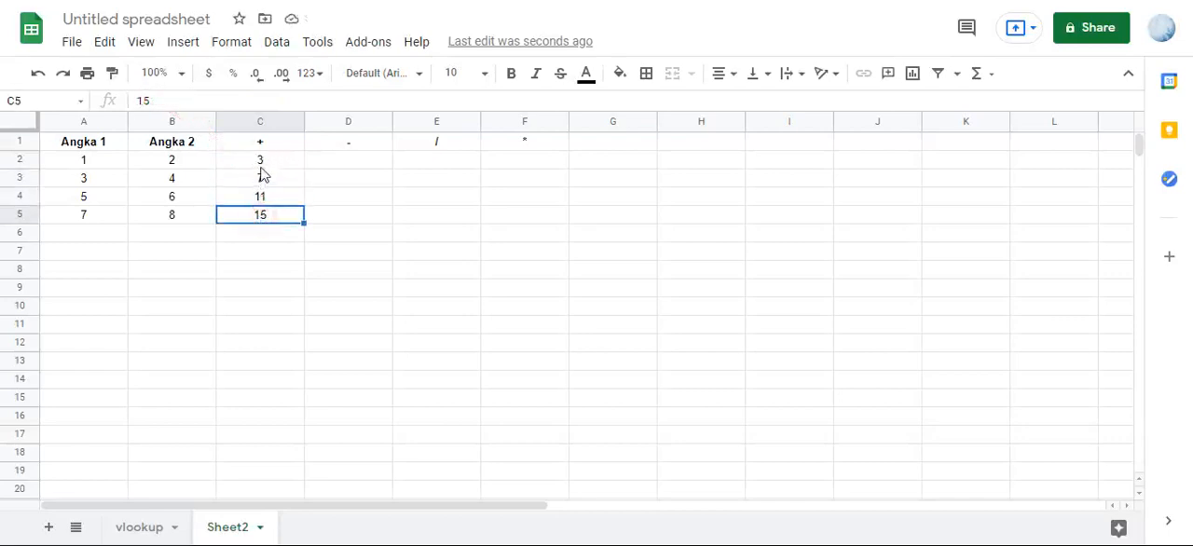
left_click(261, 161)
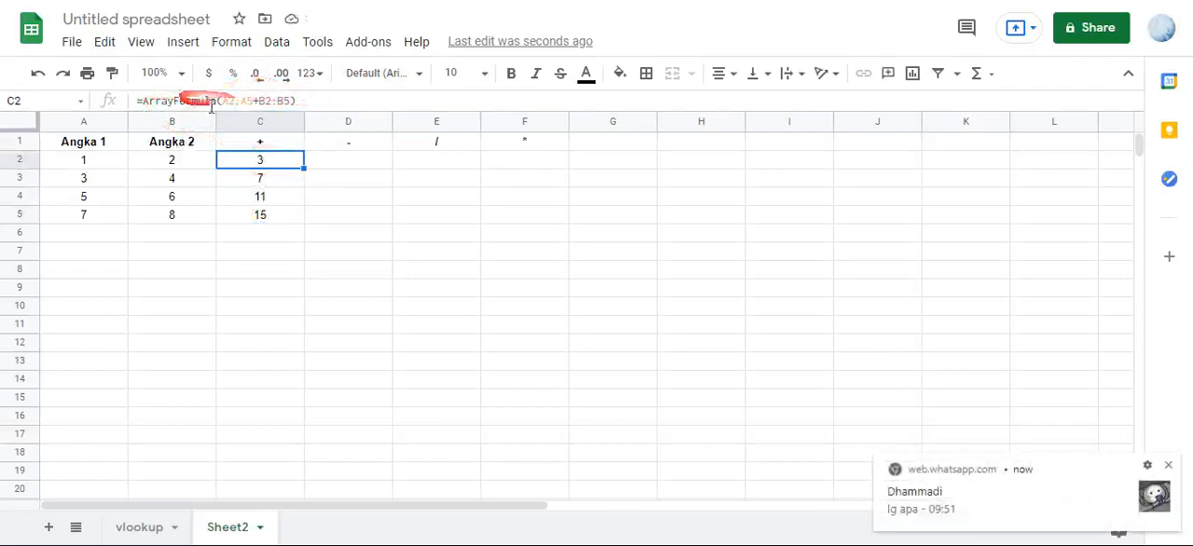
left_click(1171, 470)
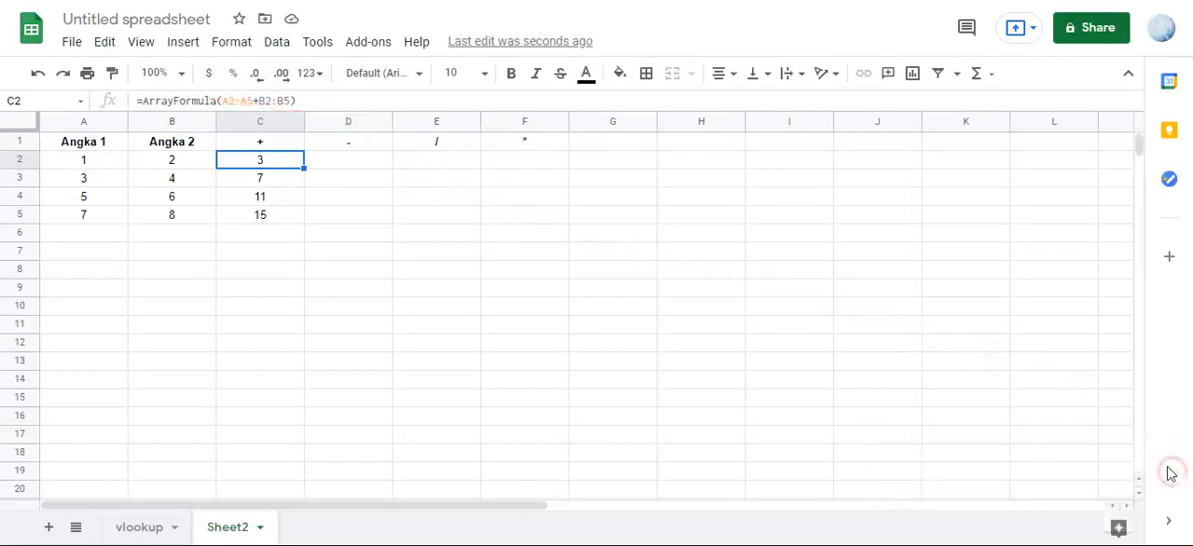
left_click(263, 179)
left_click(259, 161)
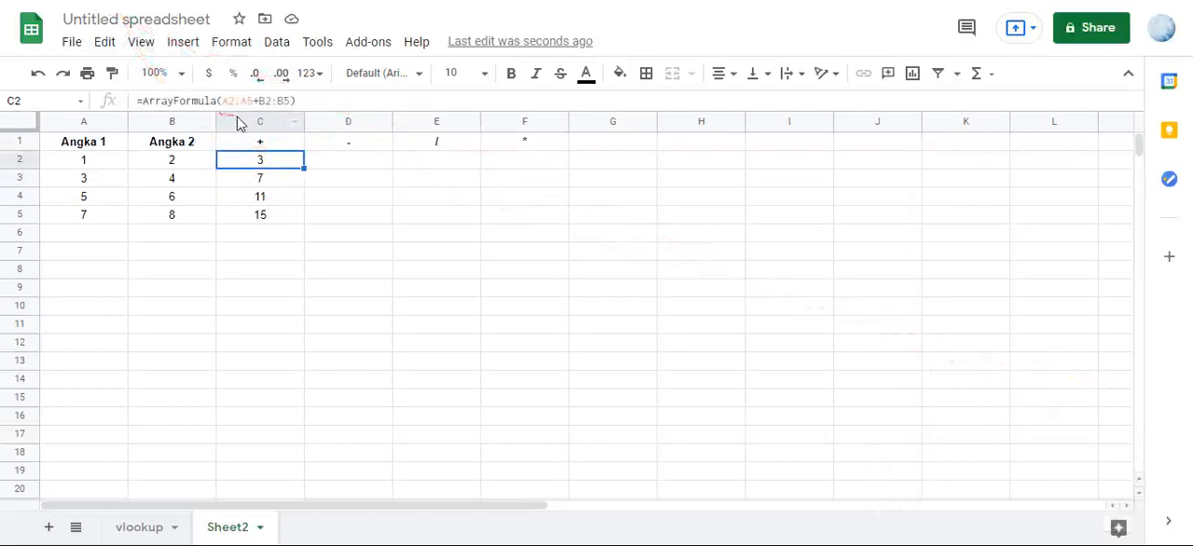
left_click(248, 181)
- Overwrite the array result in C5 with s and read the note on C2
left_click(247, 214)
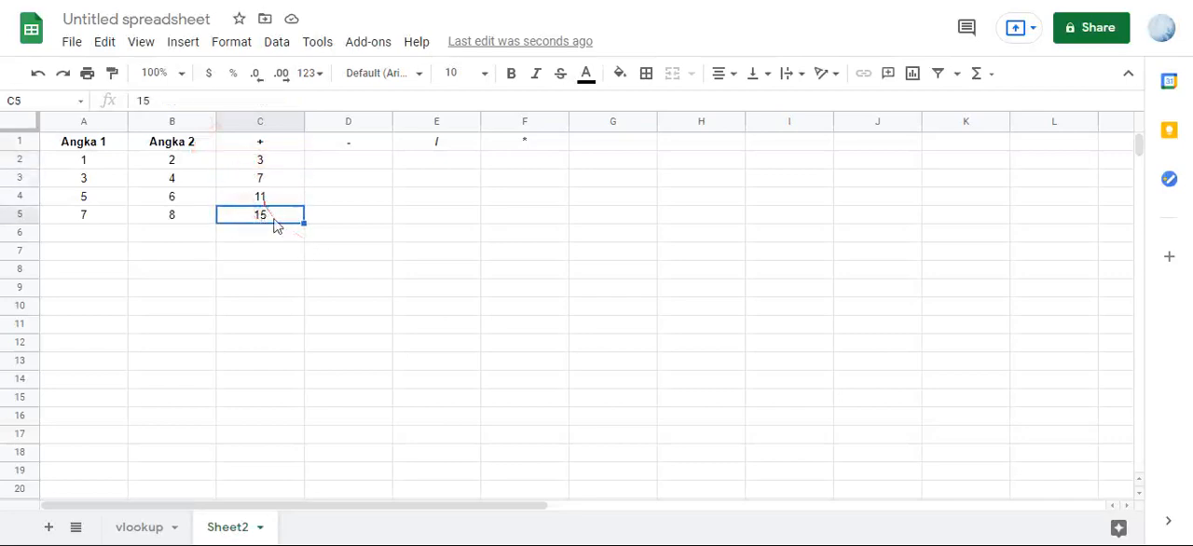
type("s")
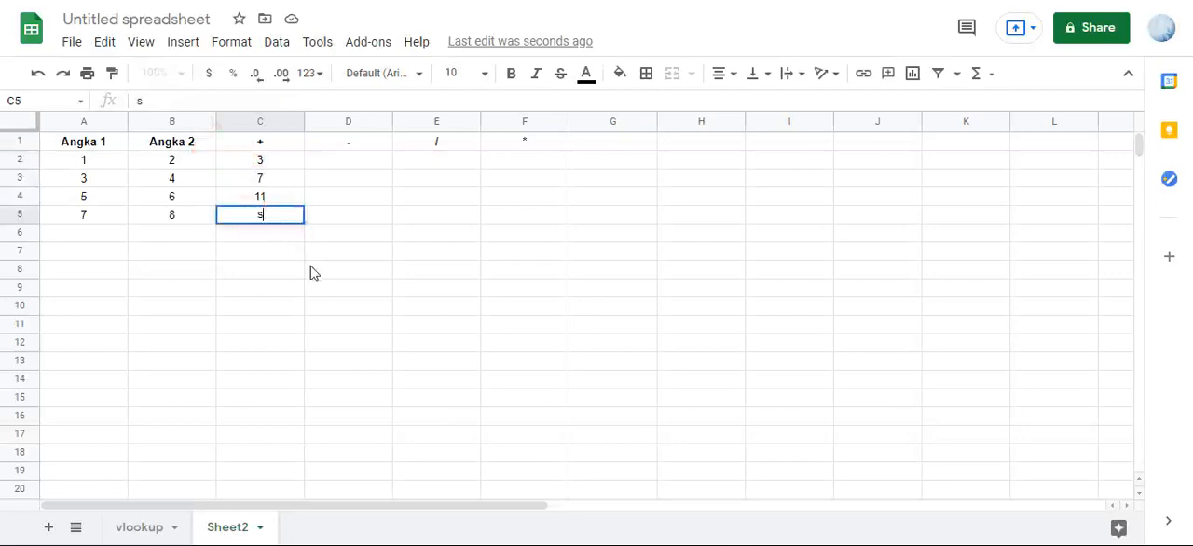
key("Return")
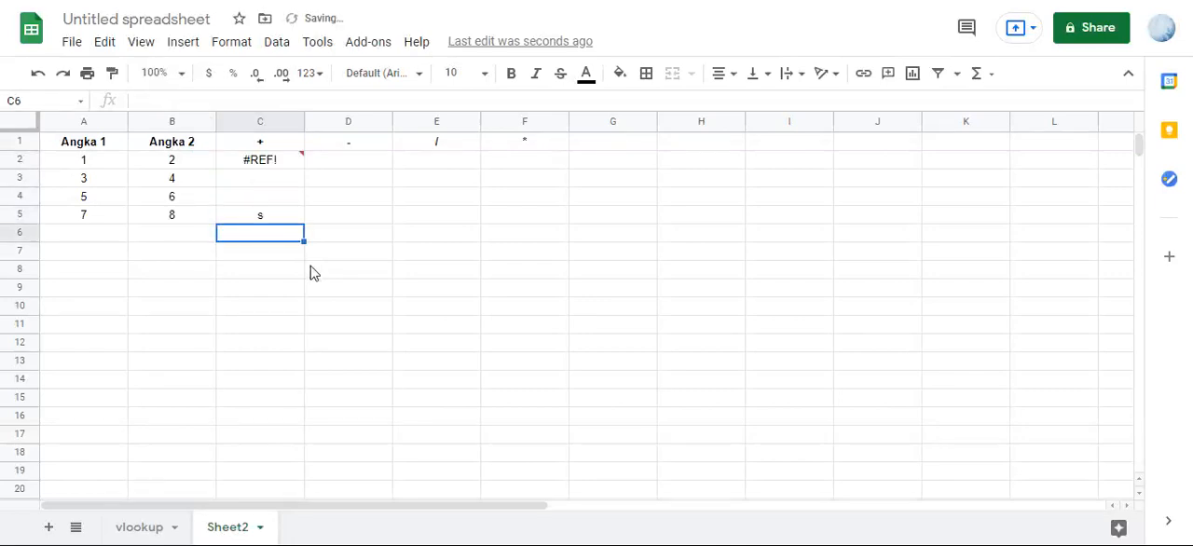
mouse_move(270, 168)
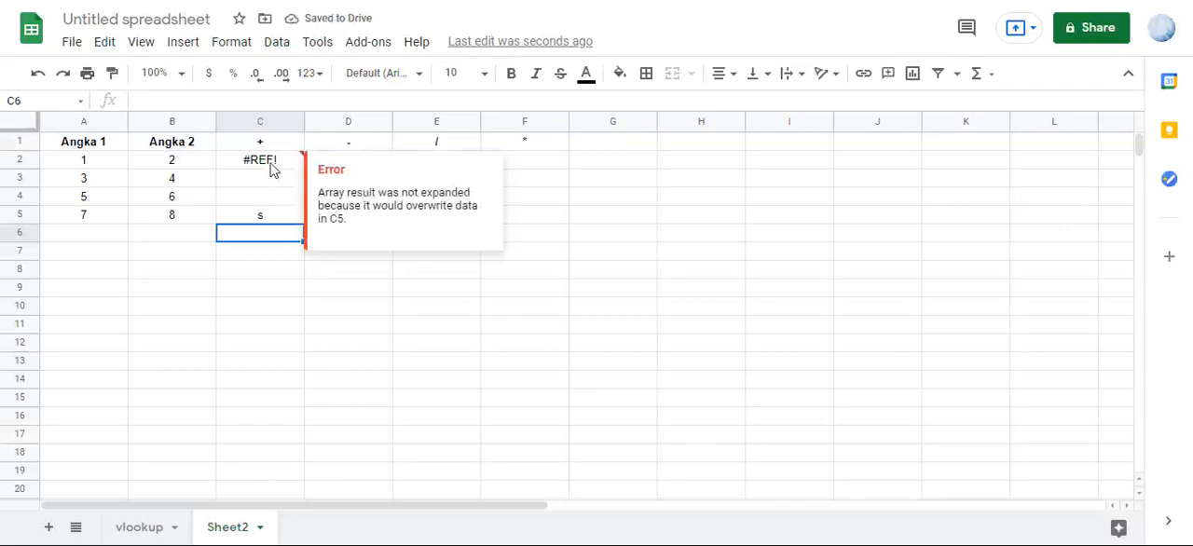
- Clear the s from C5 and check the array formula in C2
left_click(263, 217)
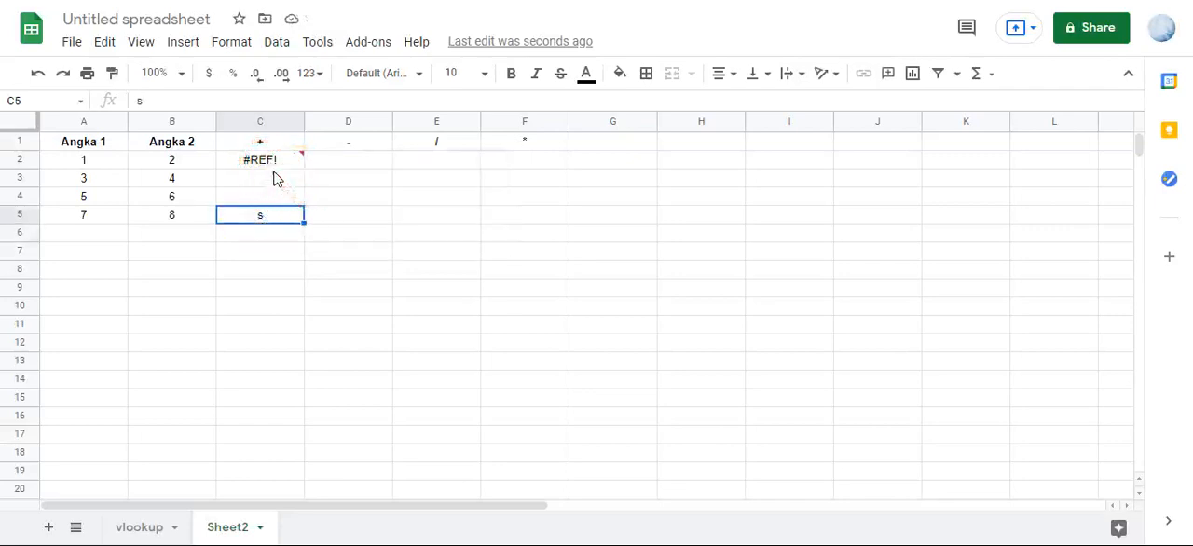
key("Delete")
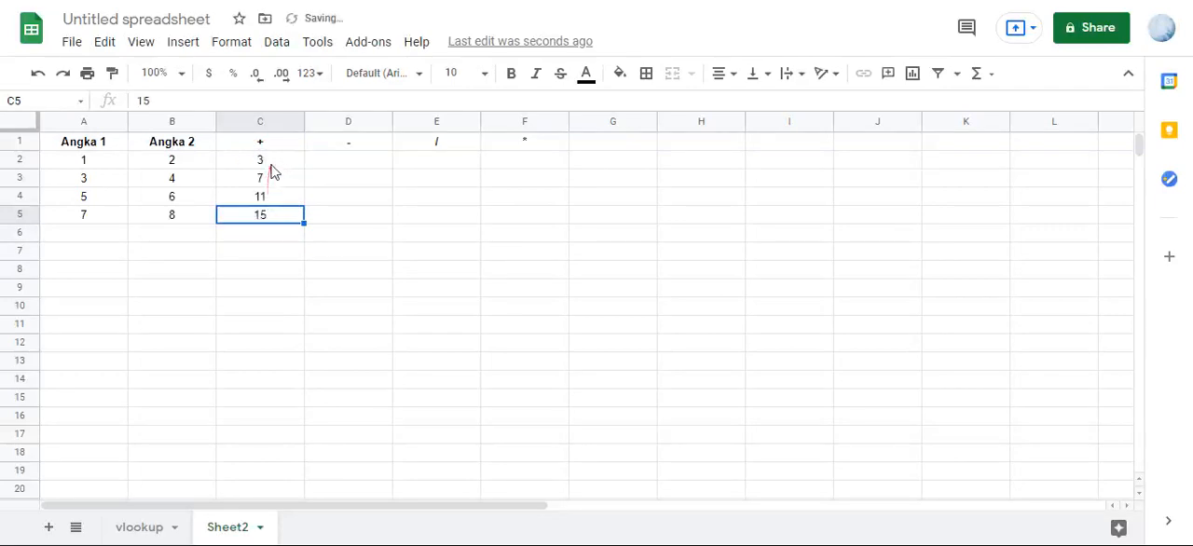
left_click(271, 165)
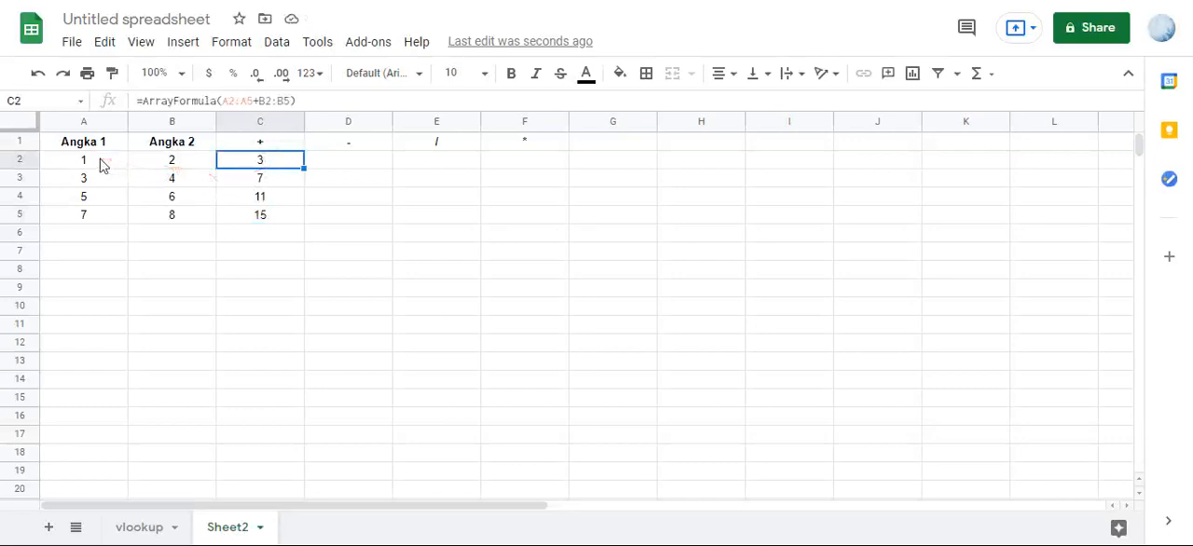
- Add a new number pair in row 6, with 4 in A6 and 5 in B6, and check C6 for a sum
left_click(106, 233)
left_click(168, 237)
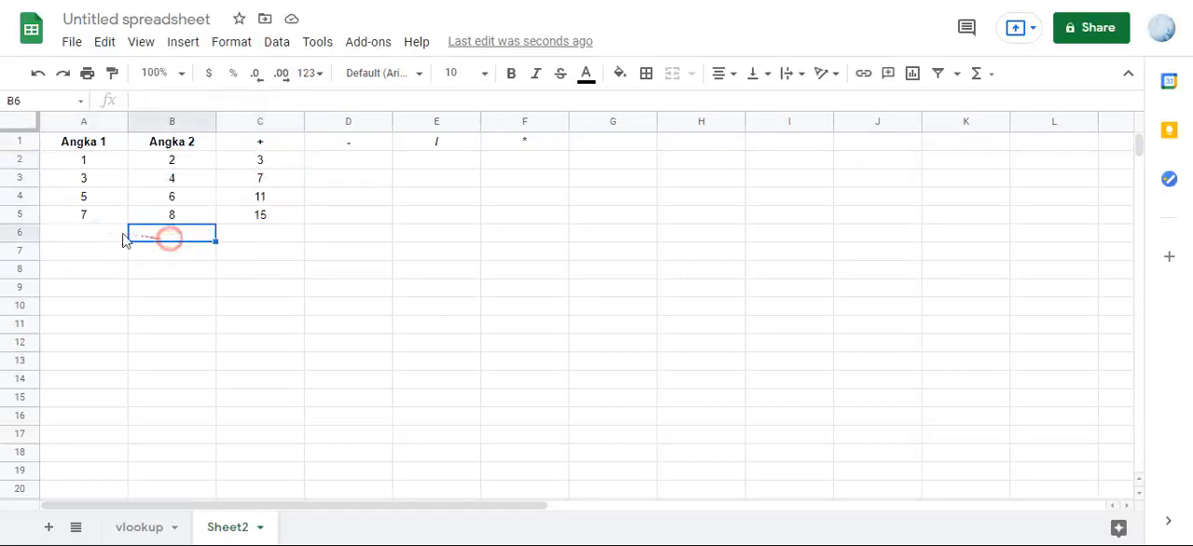
left_click(112, 238)
type("4")
left_click(155, 241)
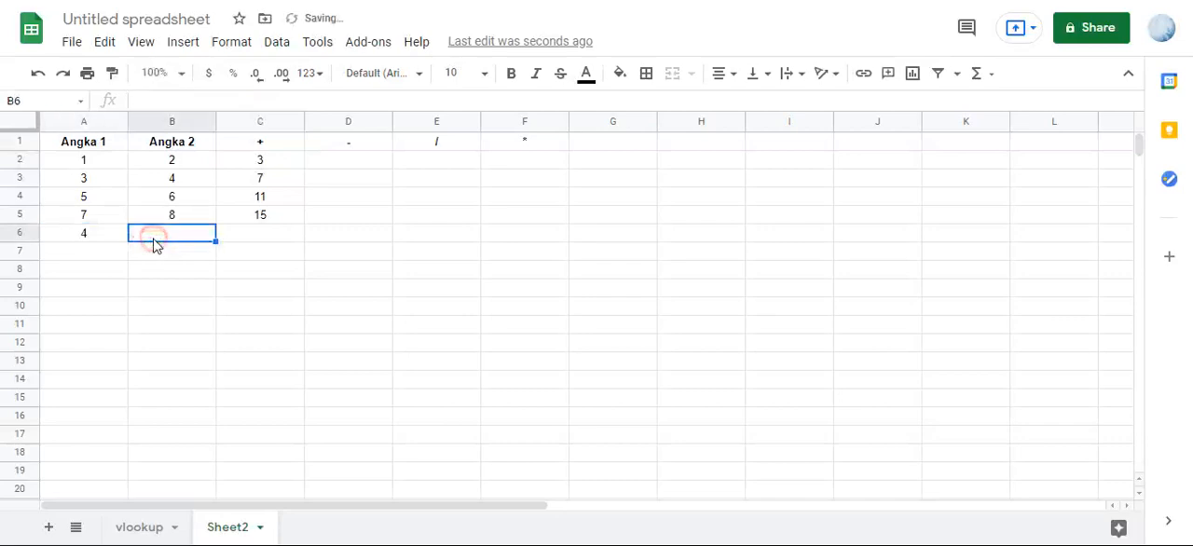
type("5")
key("Return")
left_click(277, 235)
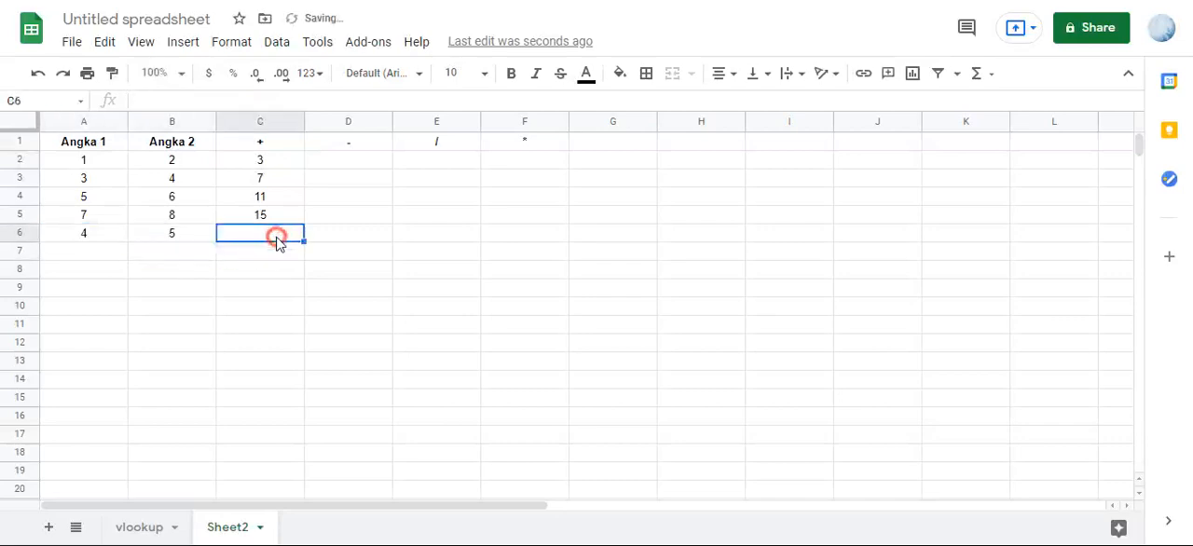
- Change the C2 formula to open-ended ranges, =ArrayFormula(A2:A+B2:B), so it covers the whole columns
left_click(273, 162)
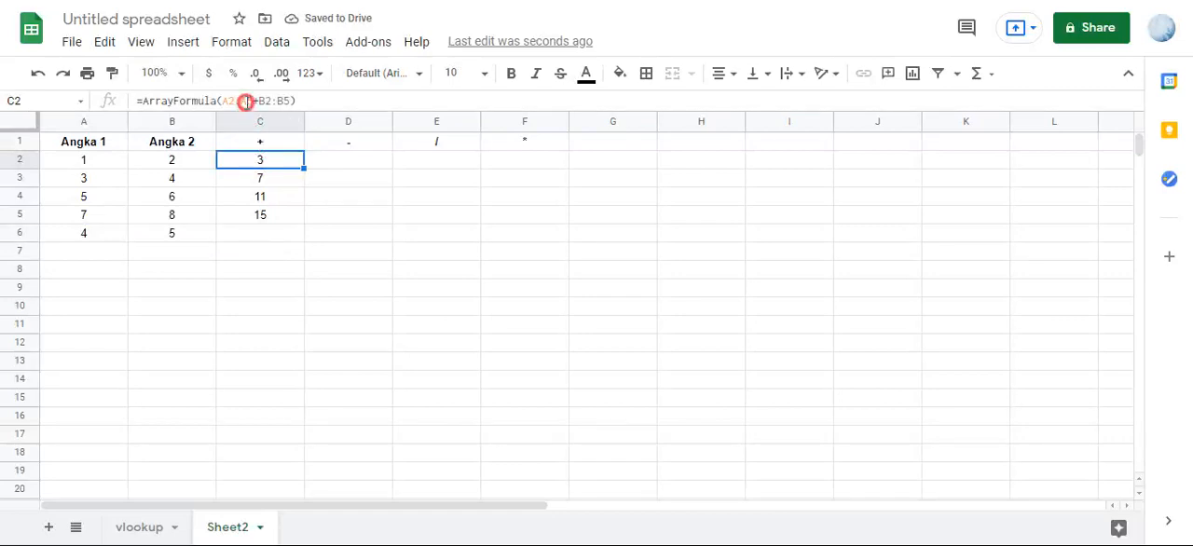
left_click(246, 102)
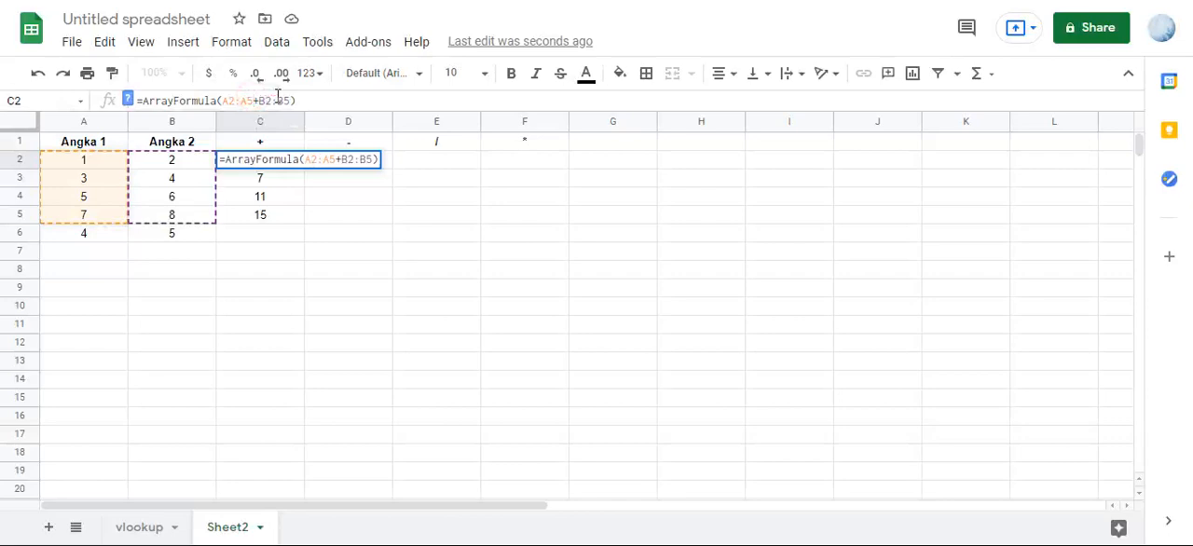
key("BackSpace")
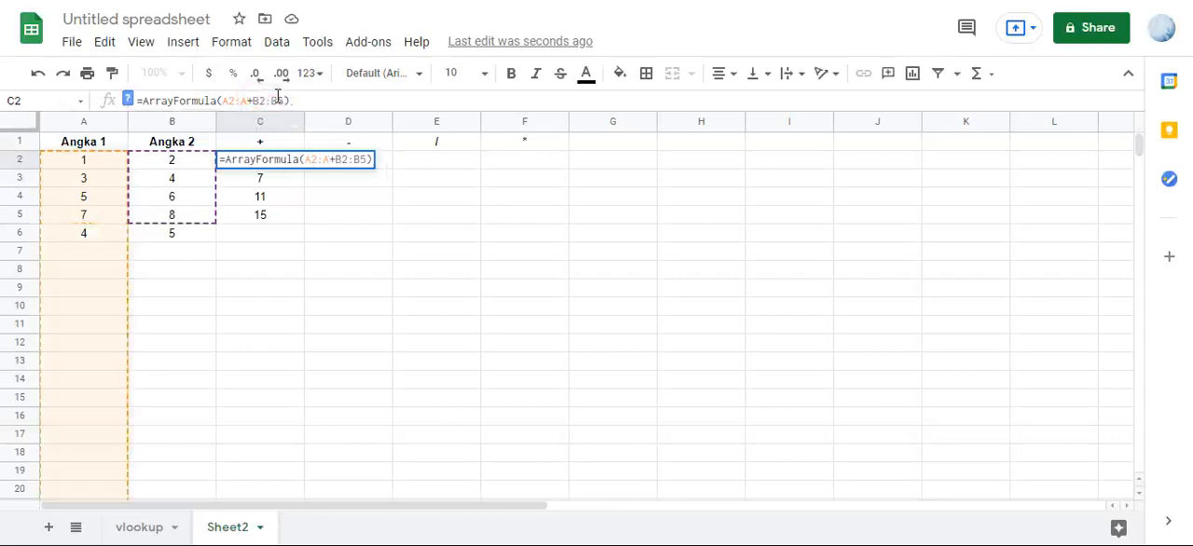
left_click(284, 100)
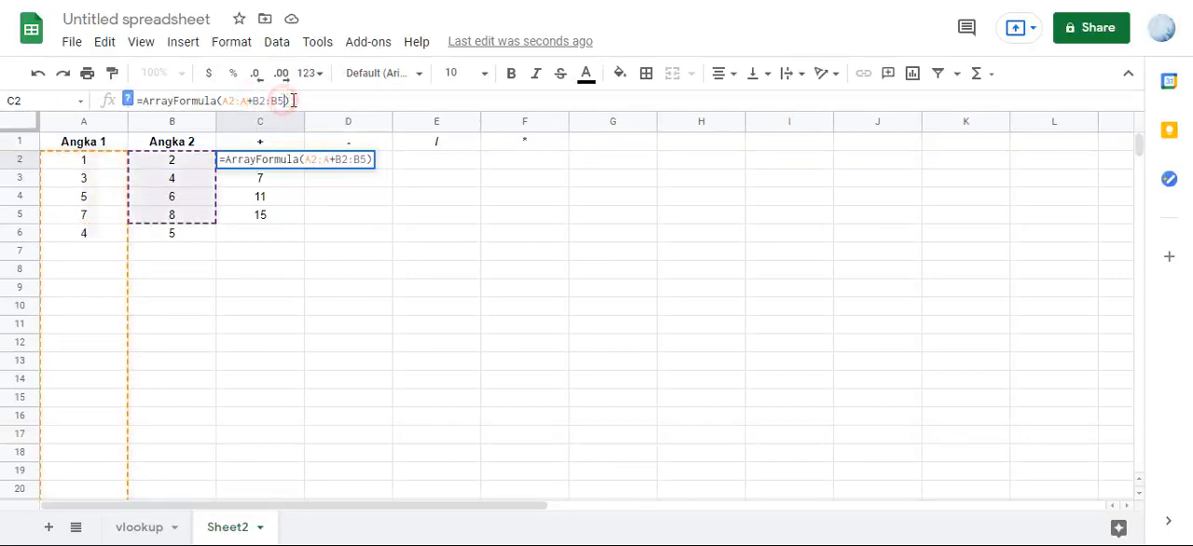
key("BackSpace")
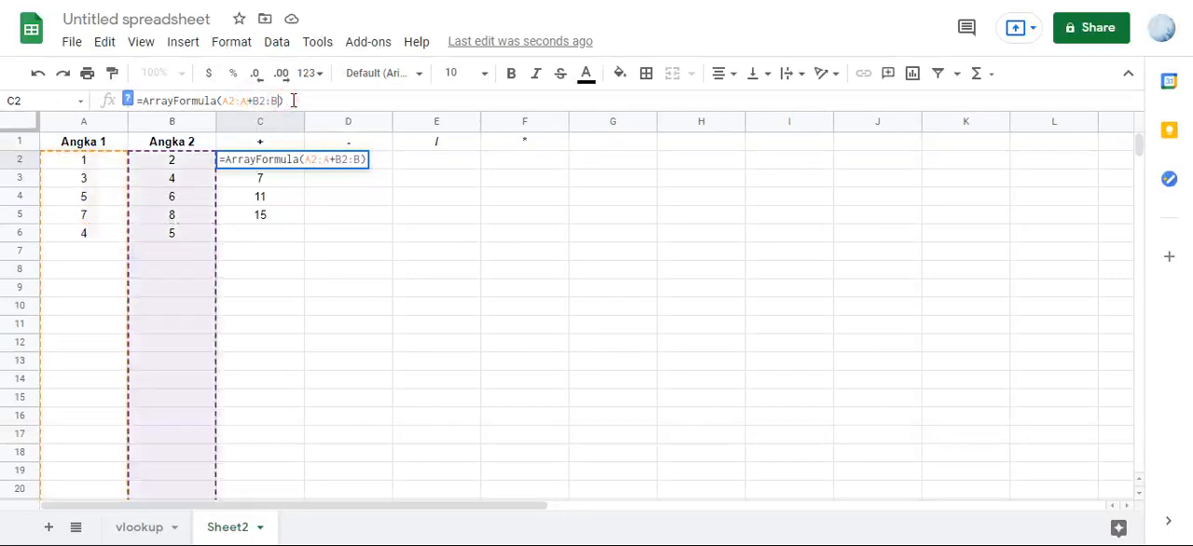
key("Return")
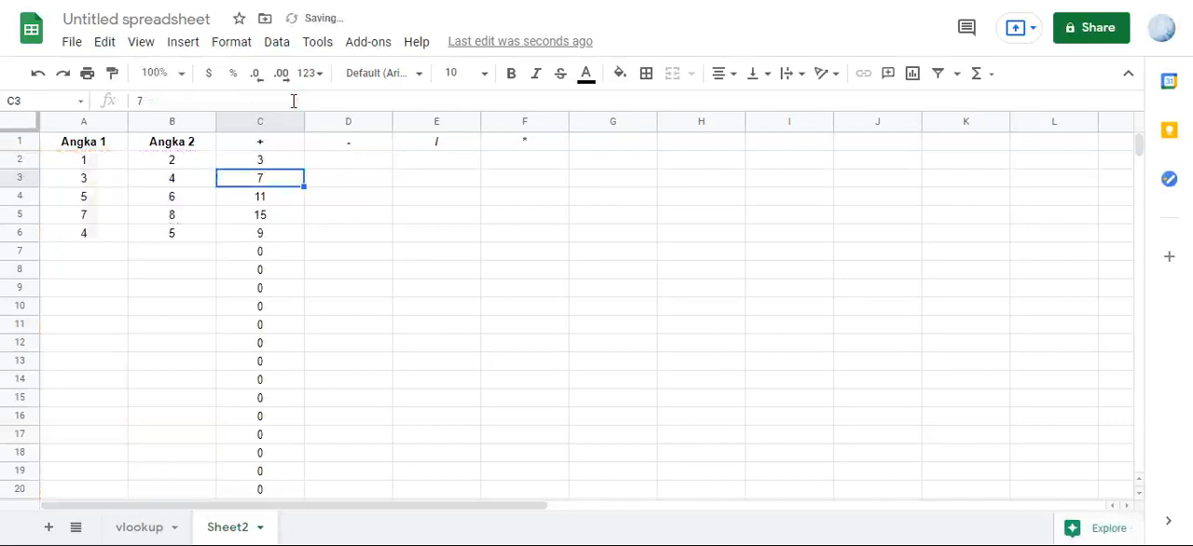
- Inspect the empty cells in row 7, and enter 4 in A13 and 2 in B13 to test the open-ended sum
left_click(255, 256)
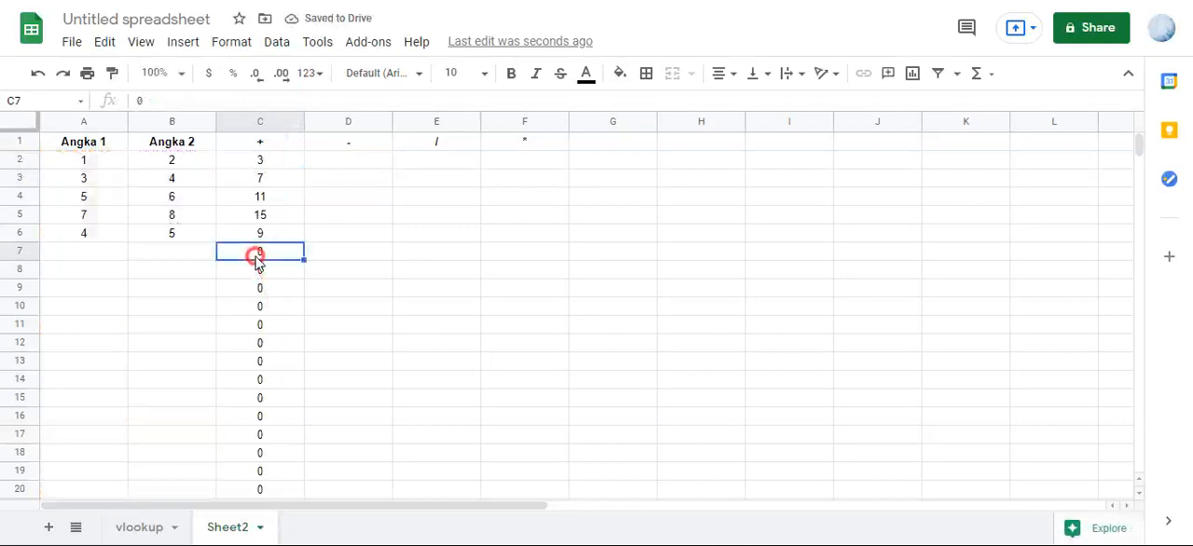
left_click(115, 260)
left_click(154, 257)
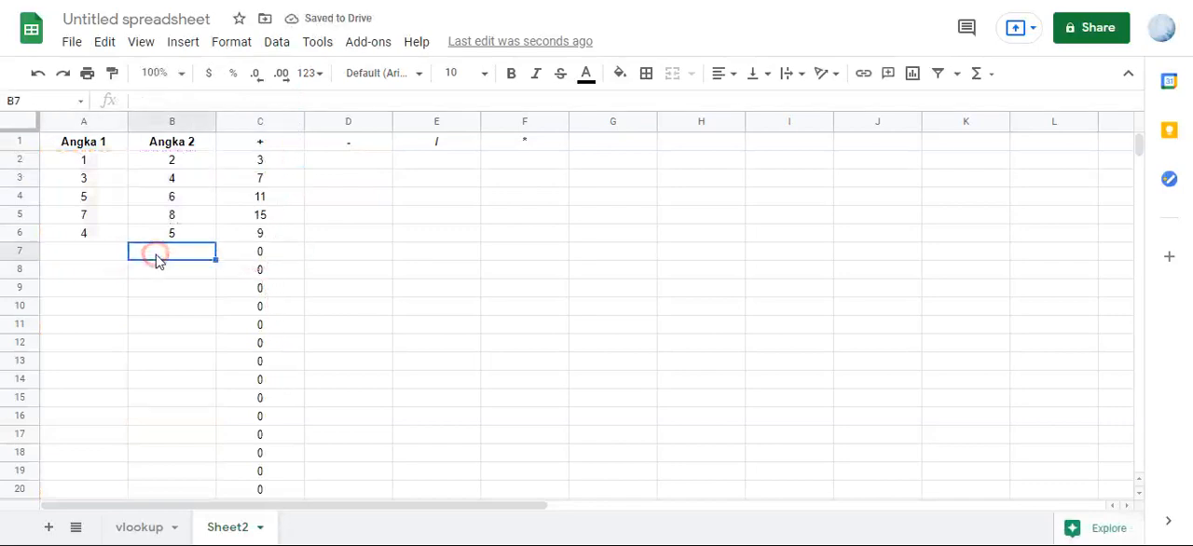
left_click(94, 257)
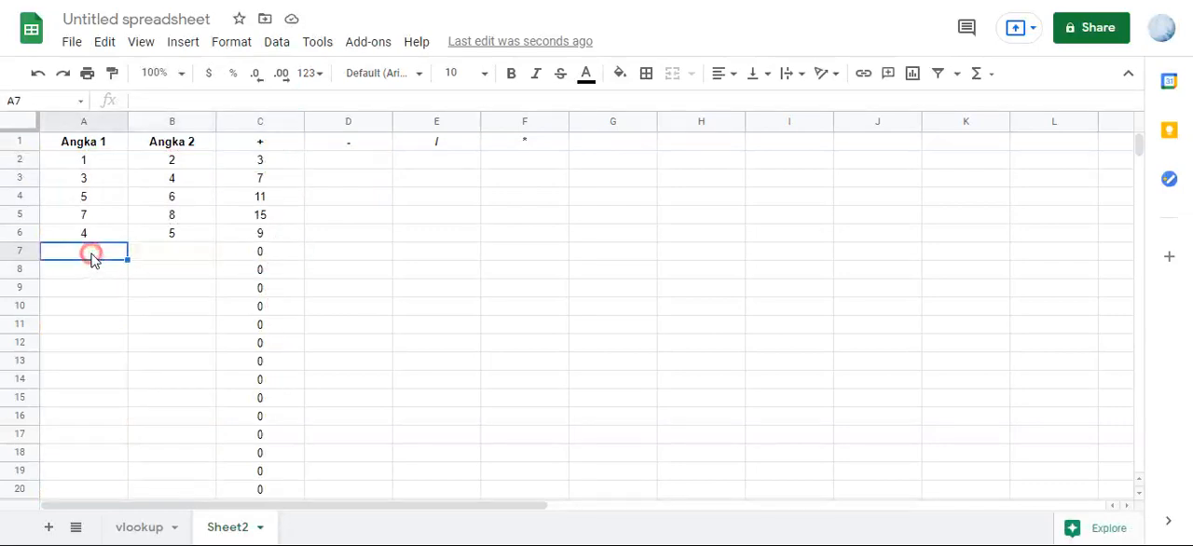
left_click(96, 362)
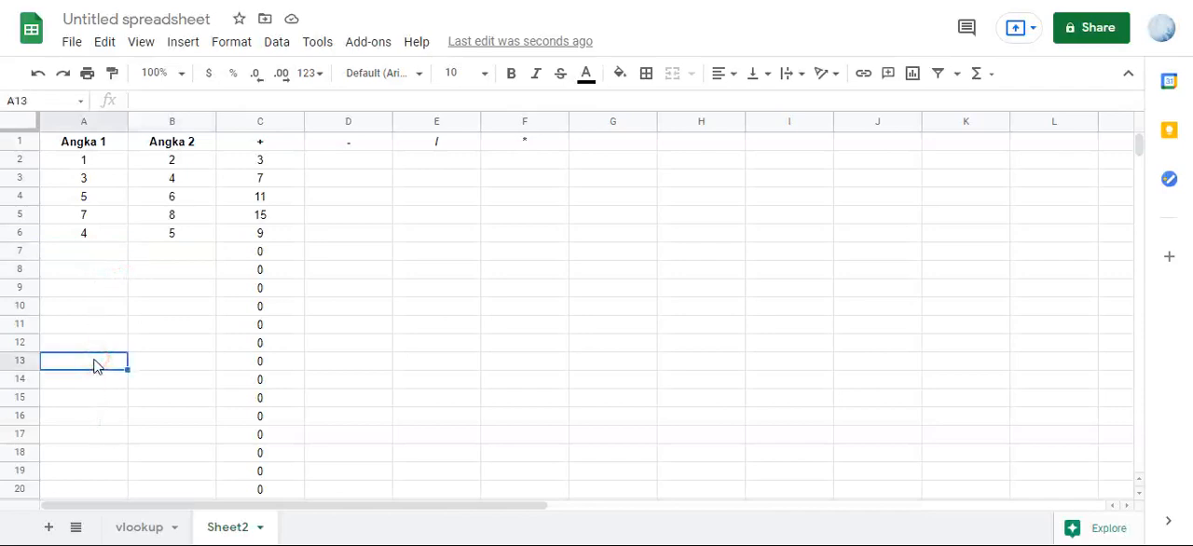
type("4")
left_click(144, 369)
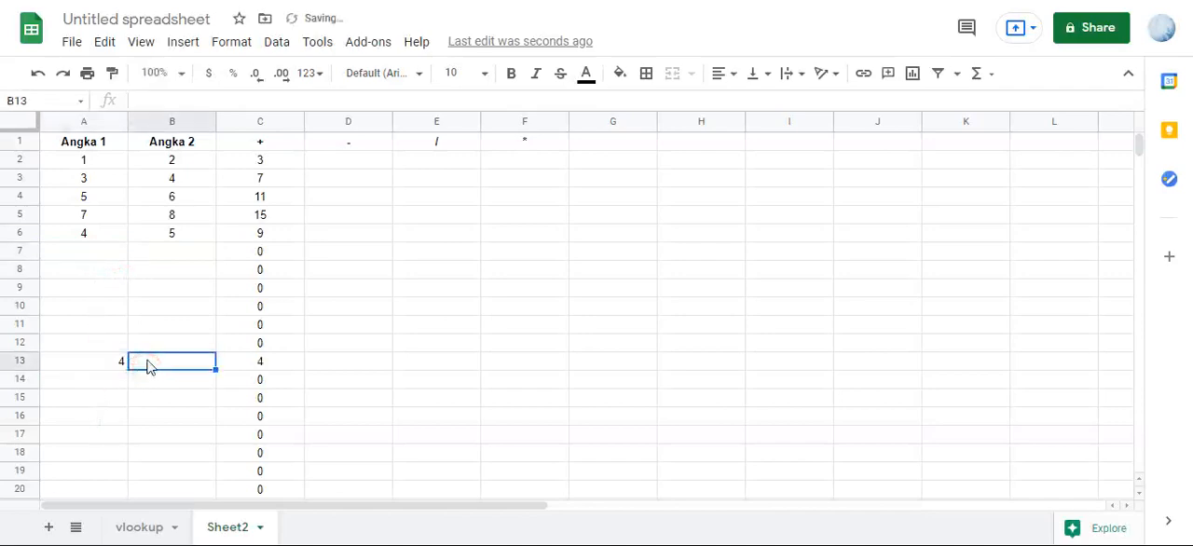
type("2")
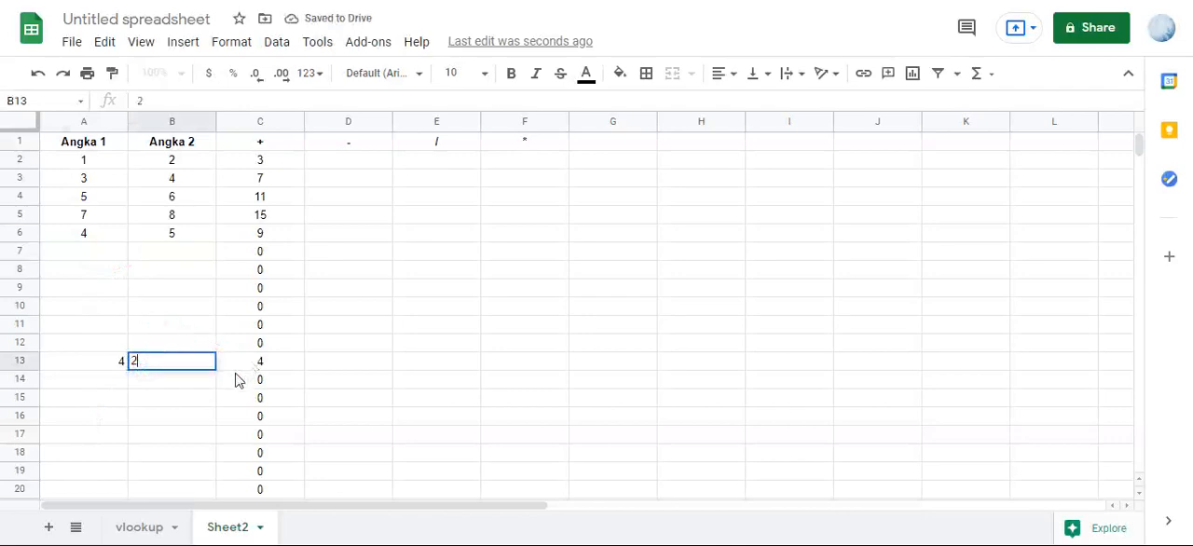
left_click(192, 323)
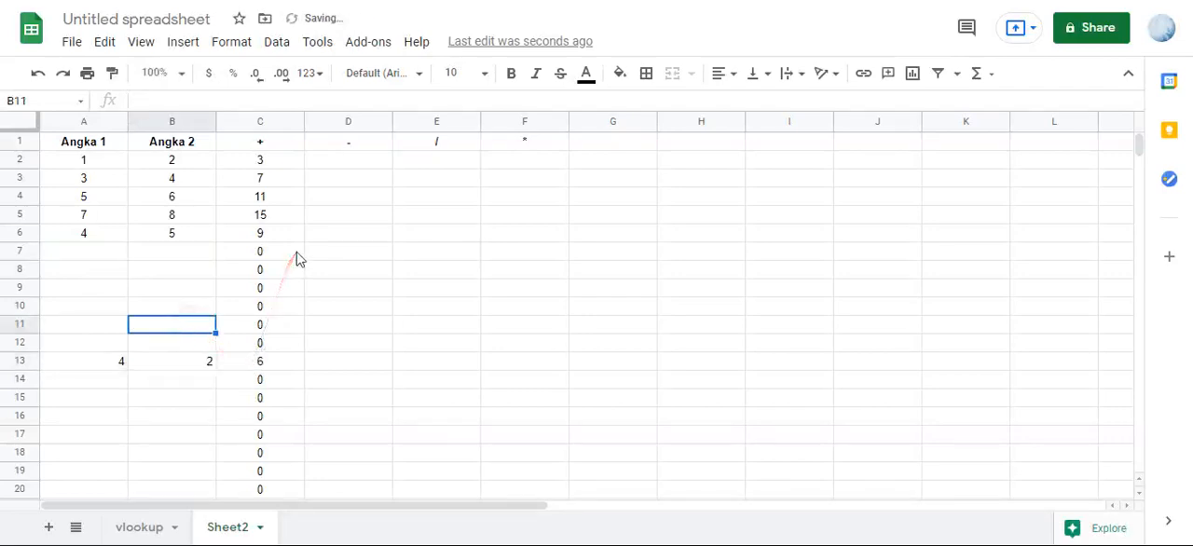
- Enter =ArrayFormula(A2:A-B2:B) in D2 to subtract Angka 2 from Angka 1, and compare the results with the source numbers
left_click(336, 164)
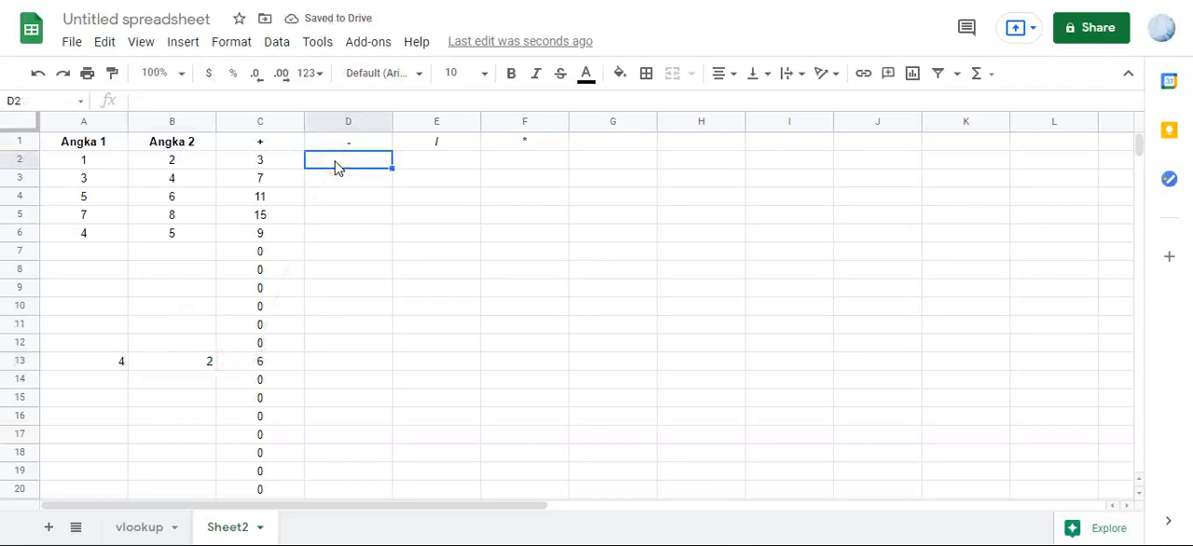
type("=")
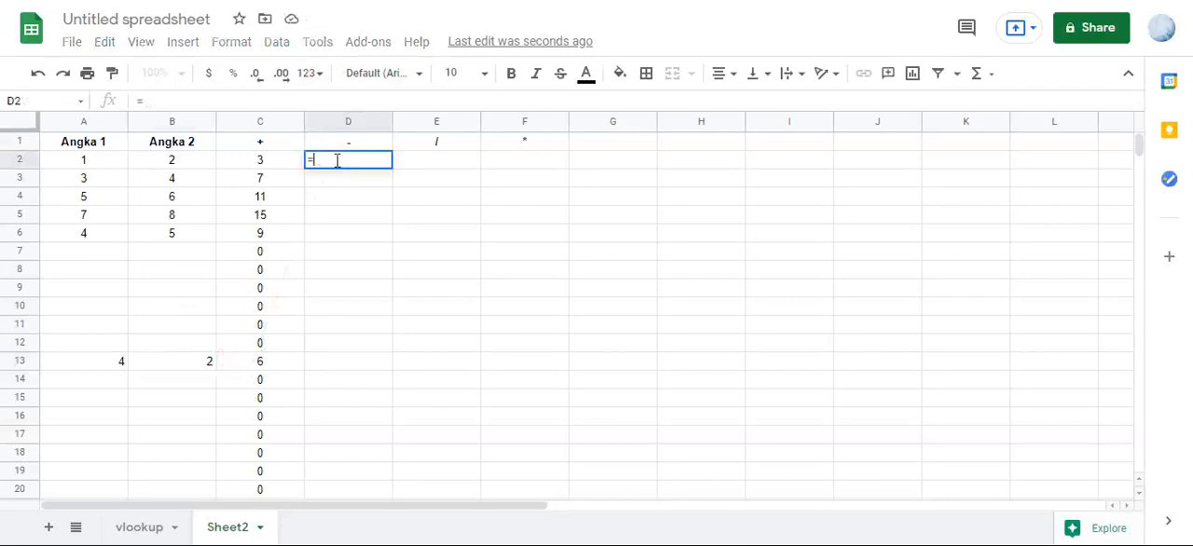
left_click(102, 159)
left_click_drag(103, 160, 102, 178)
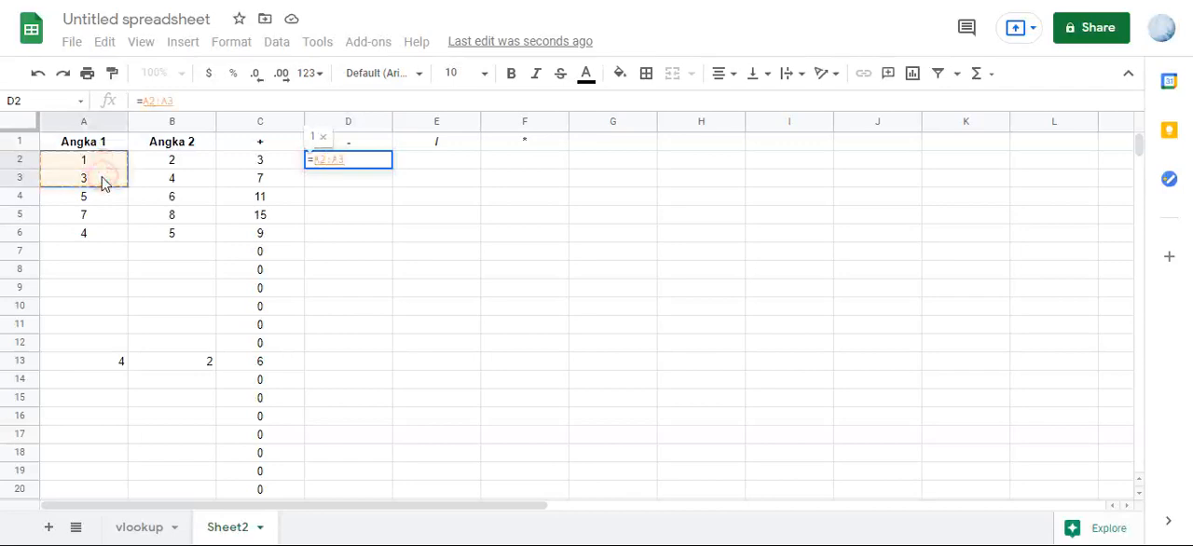
key("BackSpace")
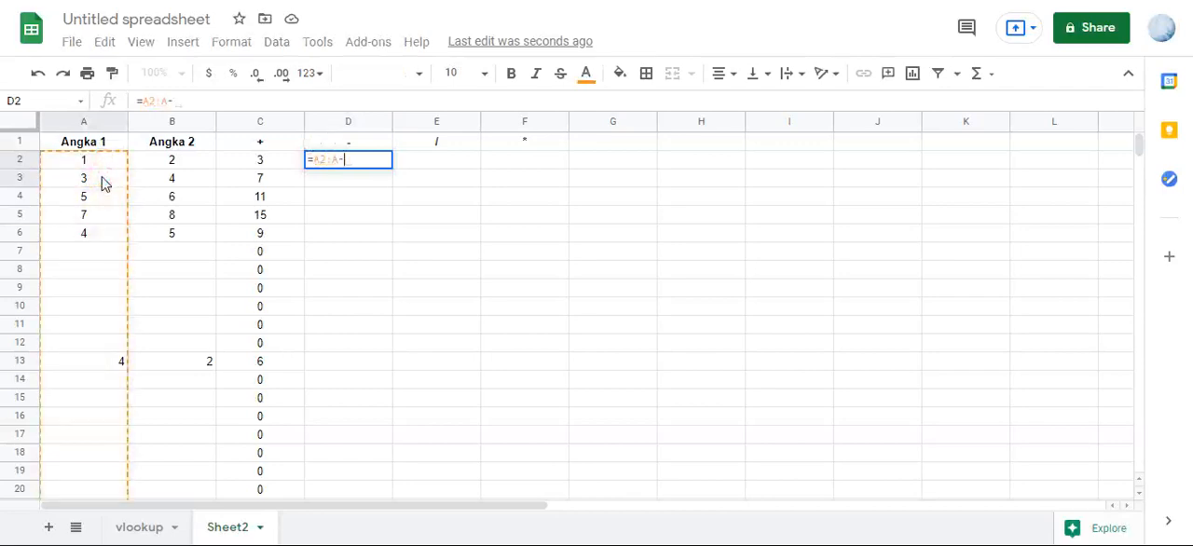
type("-")
left_click_drag(159, 160, 163, 186)
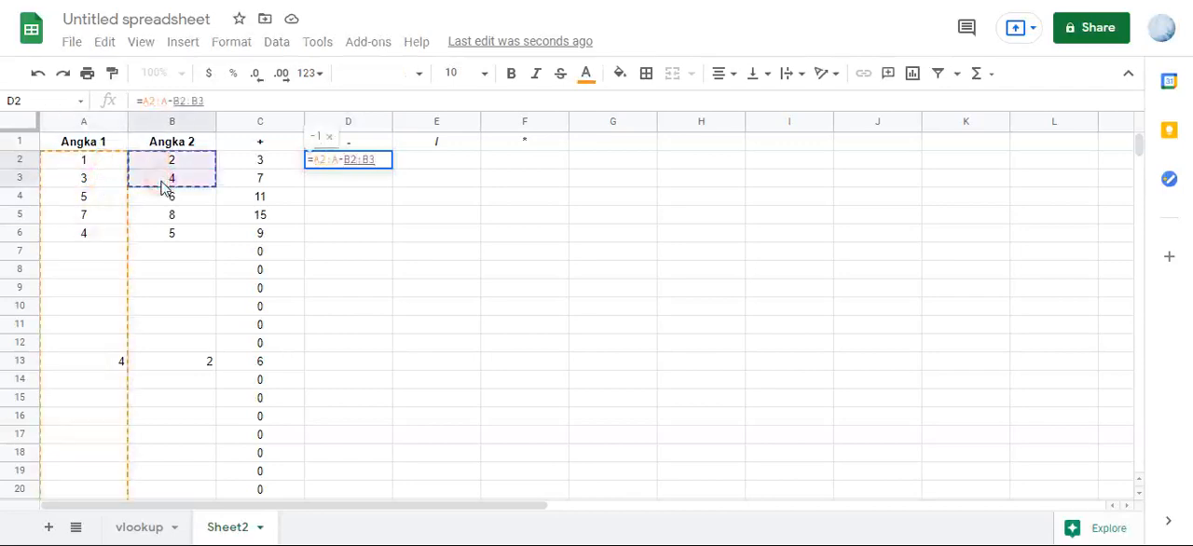
key("BackSpace")
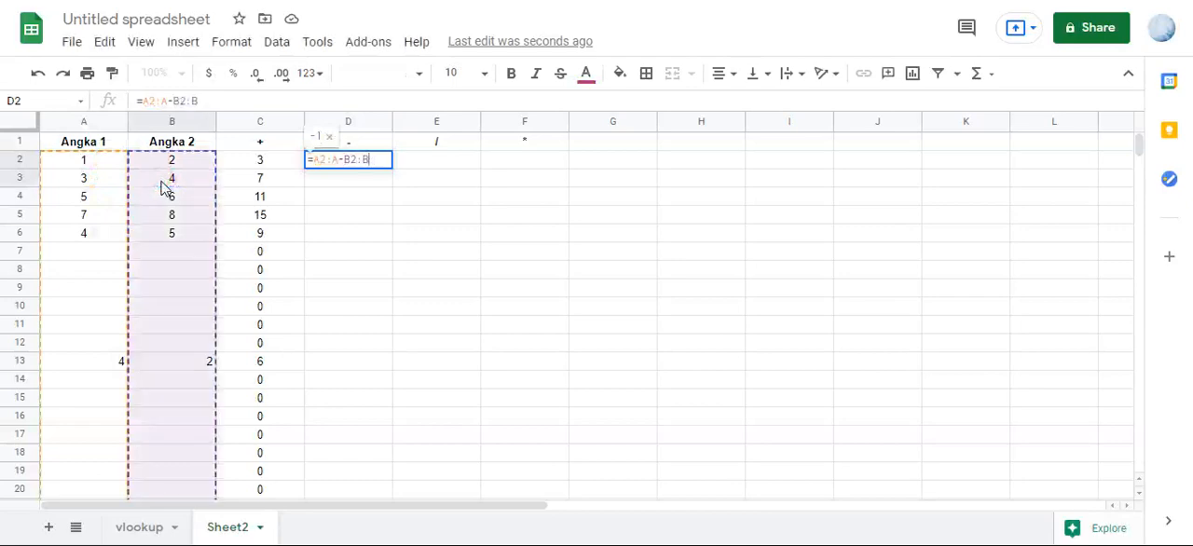
key("ctrl+shift+Return")
key("Return")
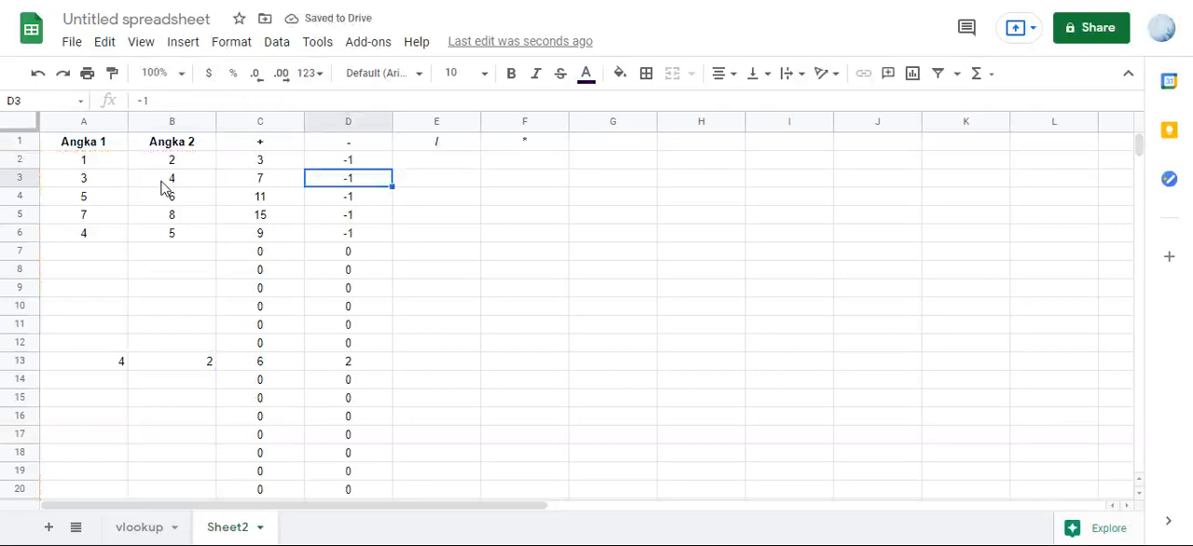
left_click(161, 181)
left_click(106, 197)
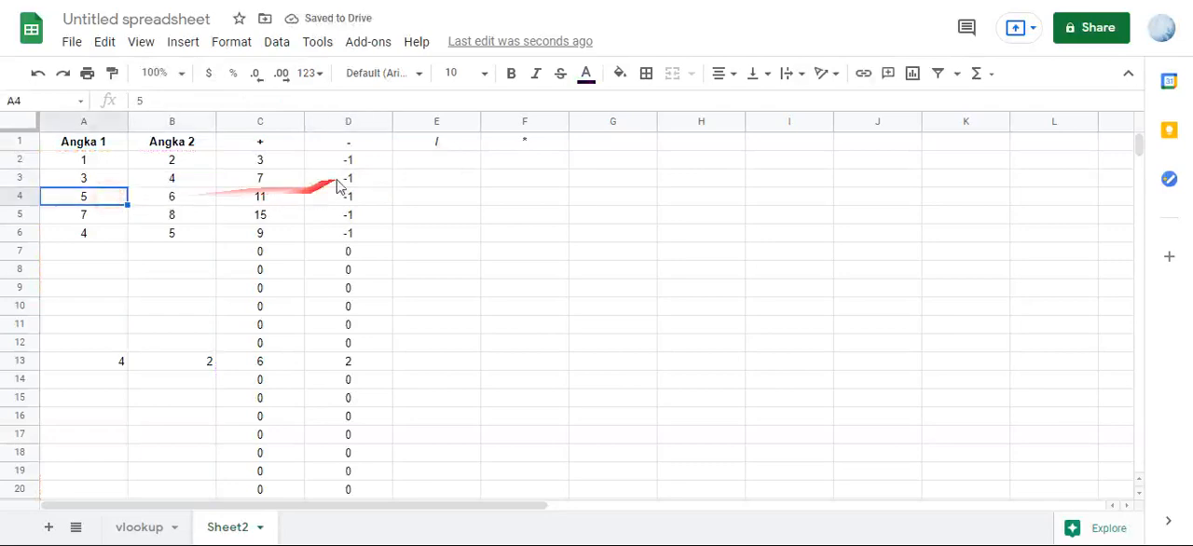
left_click(102, 232)
left_click(168, 233)
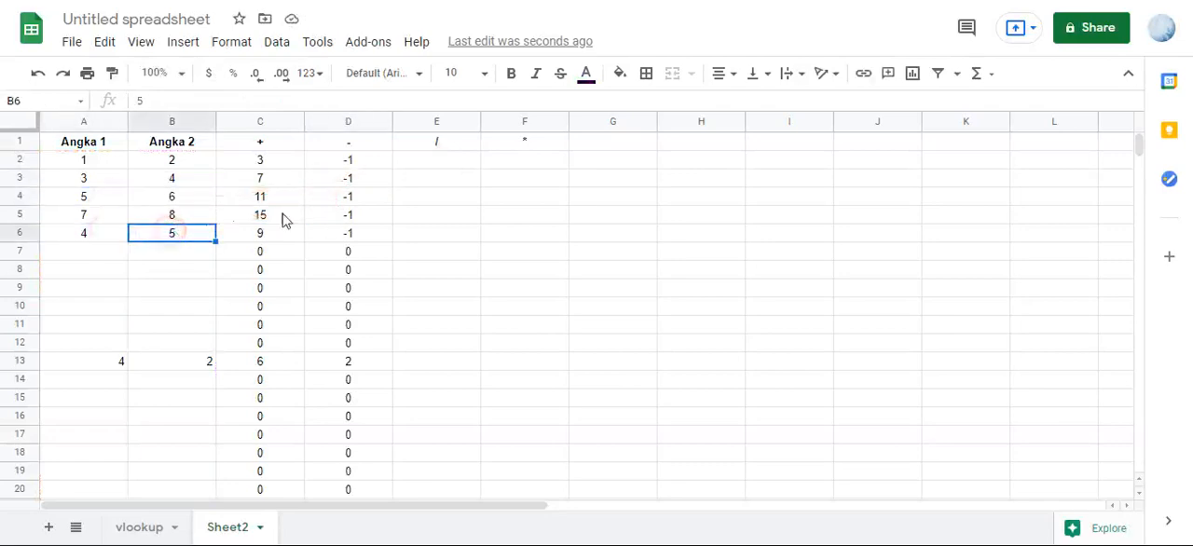
- Enter =ArrayFormula(A2:A/B2:B) in E2 to divide the Angka 1 column by the Angka 2 column
left_click(436, 160)
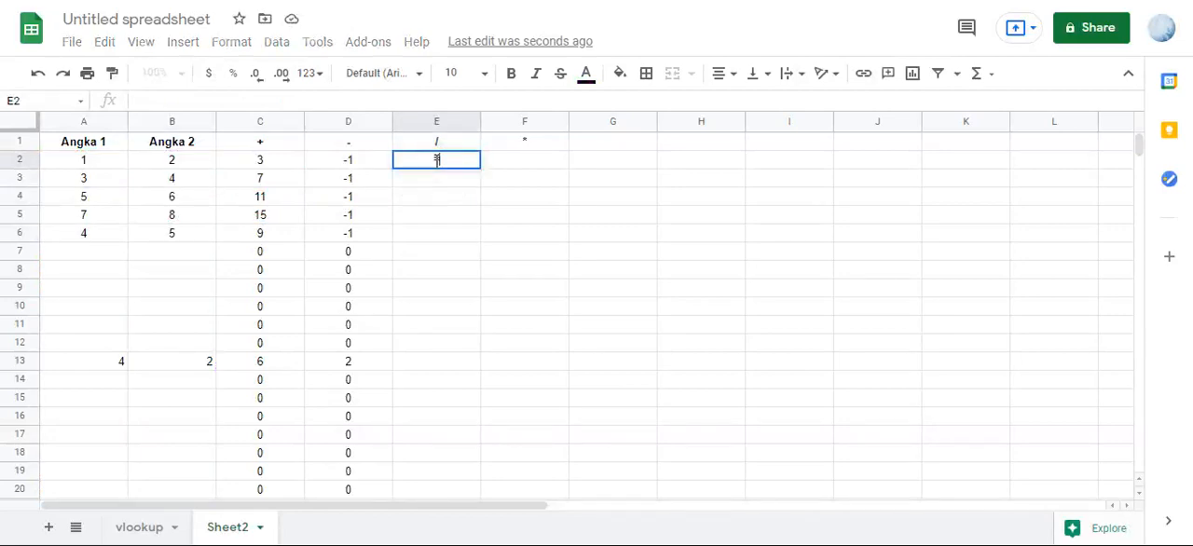
type("=")
type(":A/")
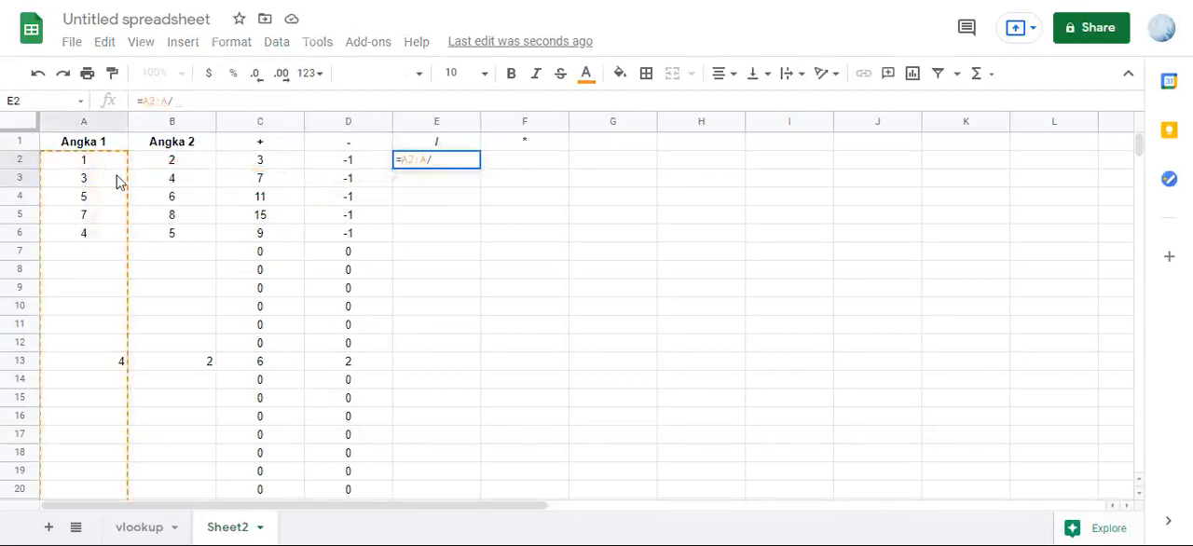
left_click_drag(160, 159, 163, 183)
key("BackSpace")
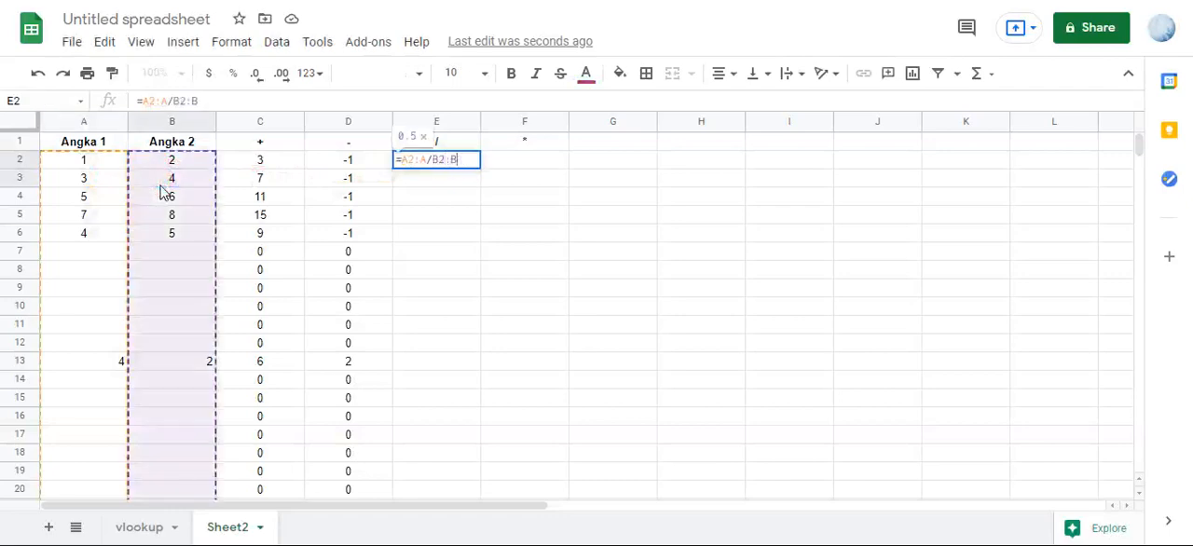
key("ctrl+shift+Return")
key("Return")
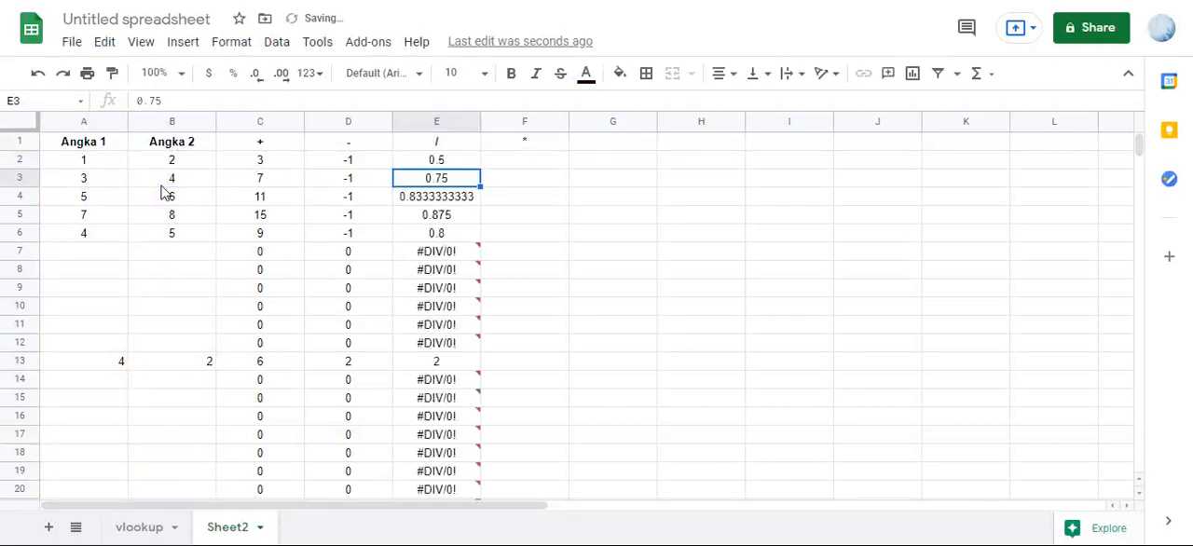
- Examine the error notes on E7 and E8 and compare them with the source cells in row 7
left_click(434, 253)
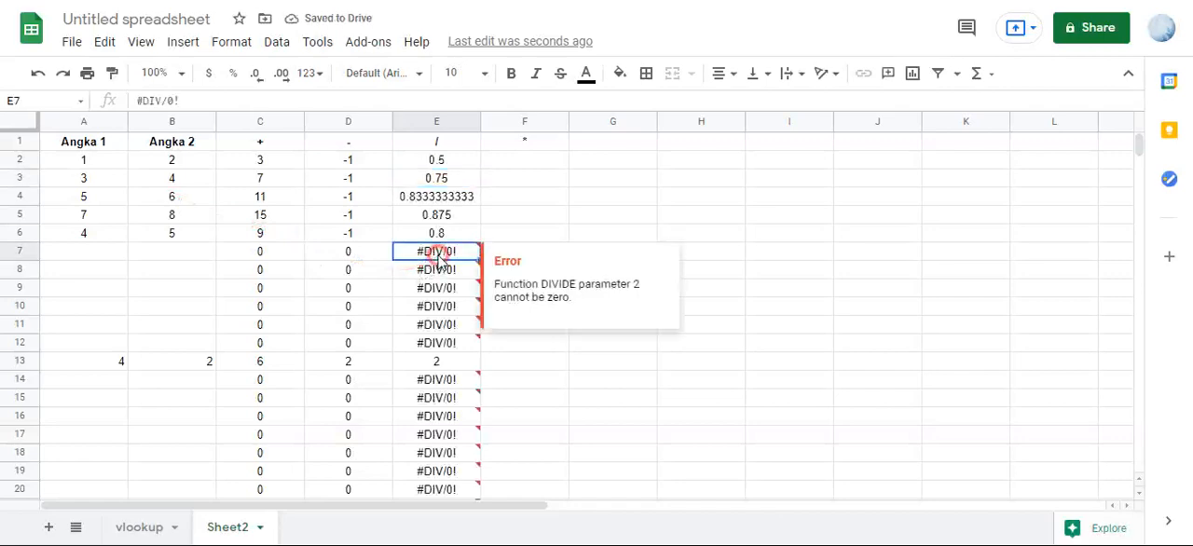
left_click(165, 256)
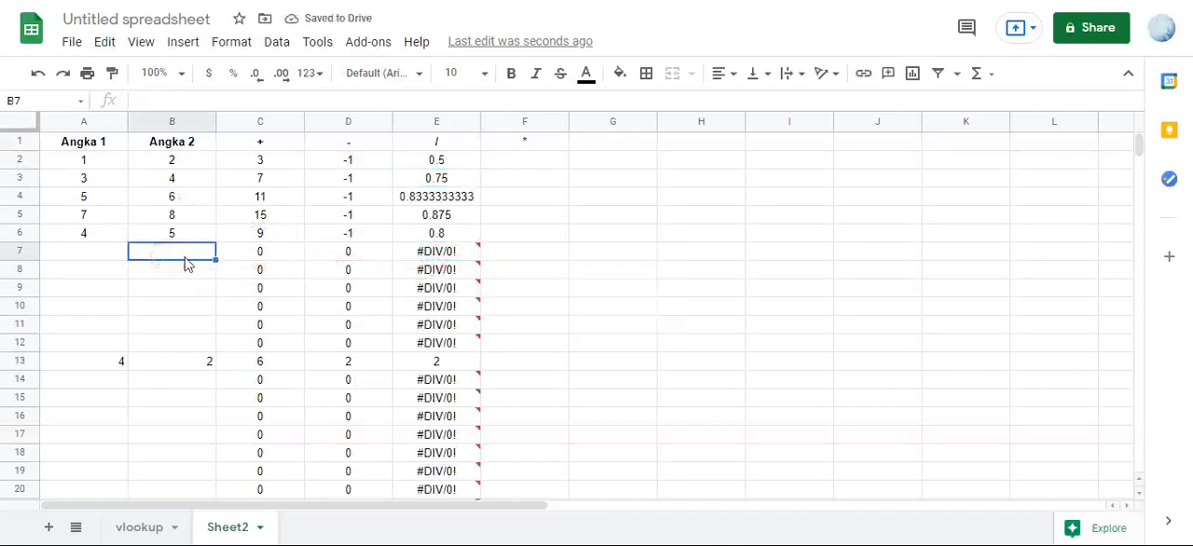
left_click(441, 253)
left_click(136, 258)
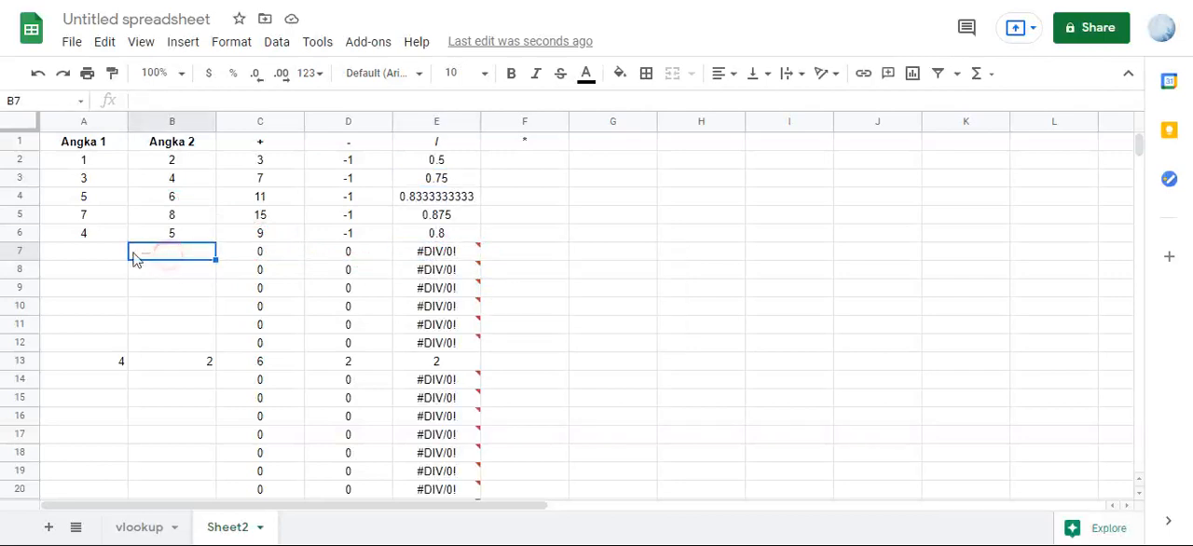
left_click(453, 255)
left_click(443, 269)
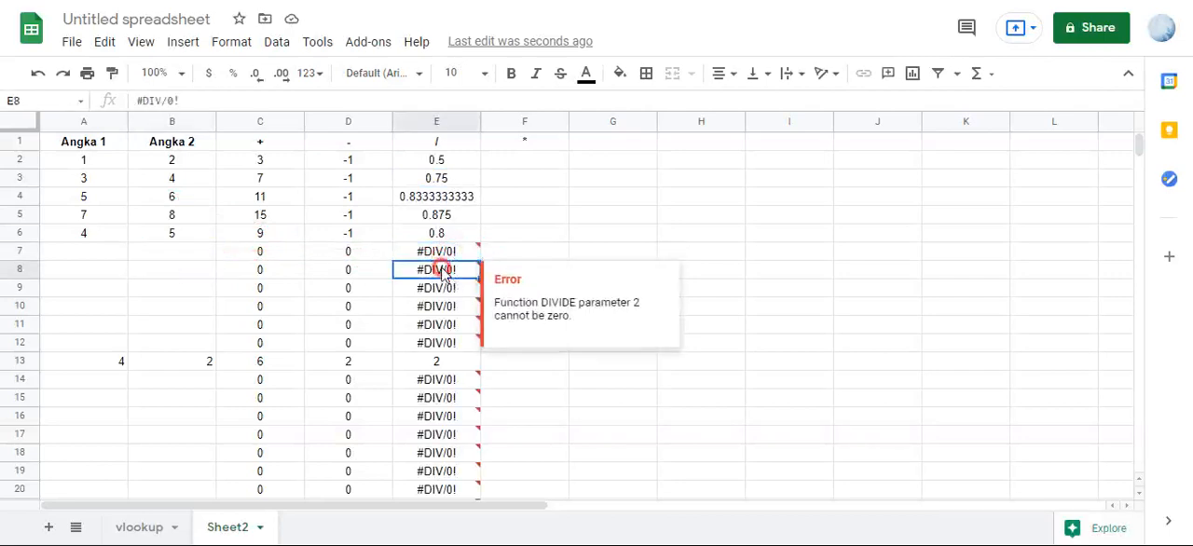
left_click(442, 252)
- Wrap the division in E2 with IFERROR so the formula reads =ArrayFormula(iferror(A2:A/B2:B)), and check the cell E7
left_click(438, 164)
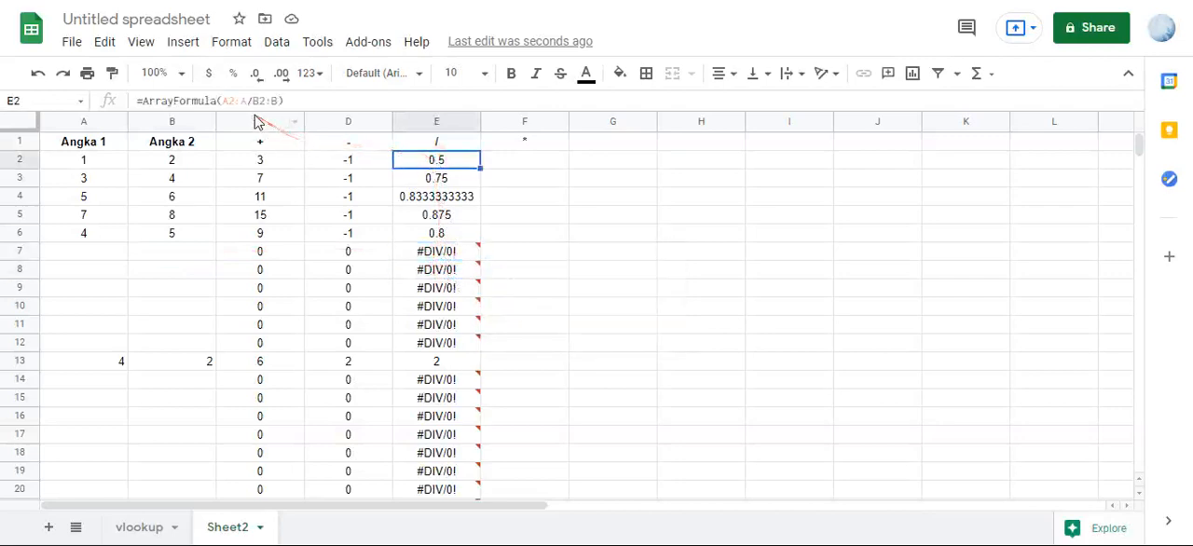
left_click(225, 102)
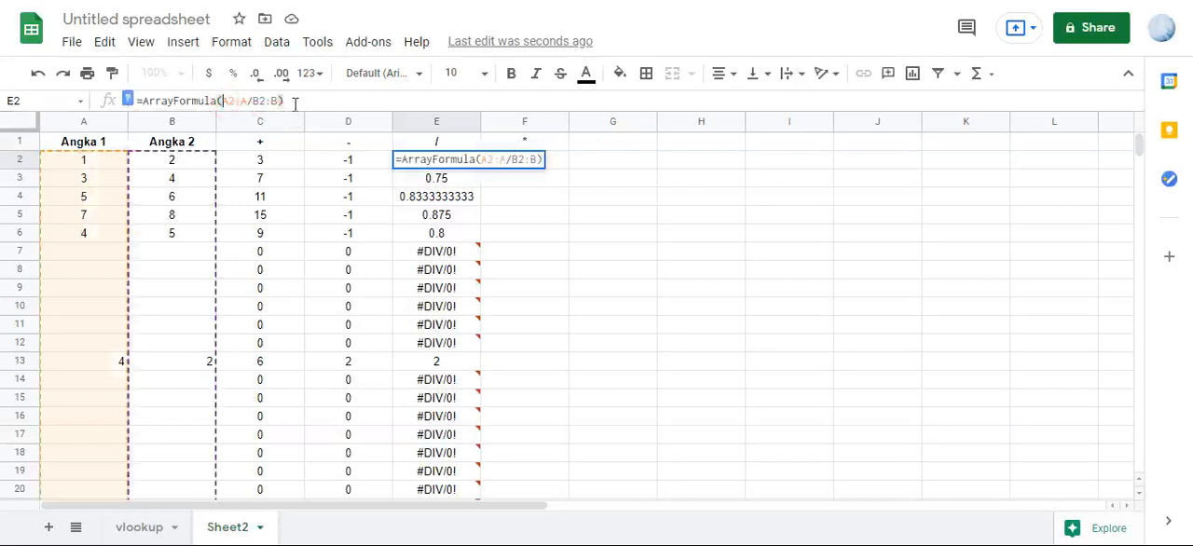
type("iferror")
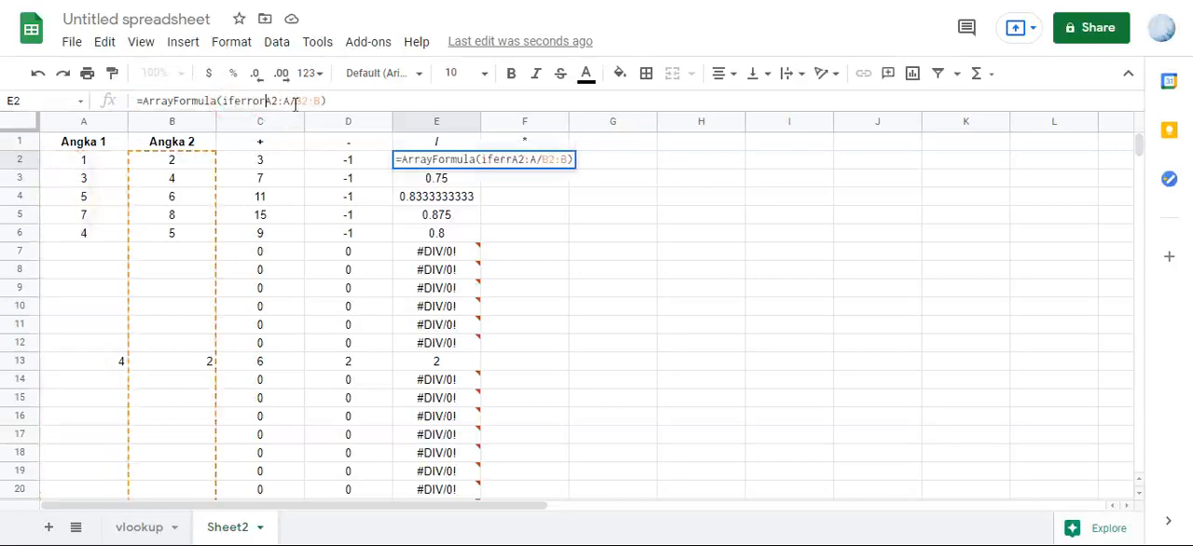
type("(")
left_click(361, 97)
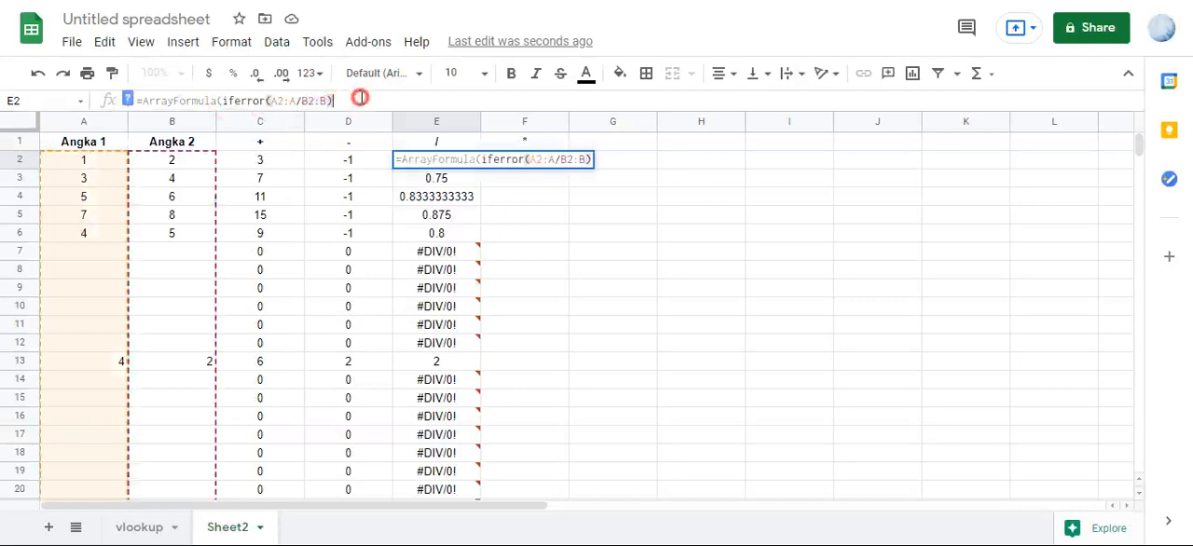
type(")")
key("Return")
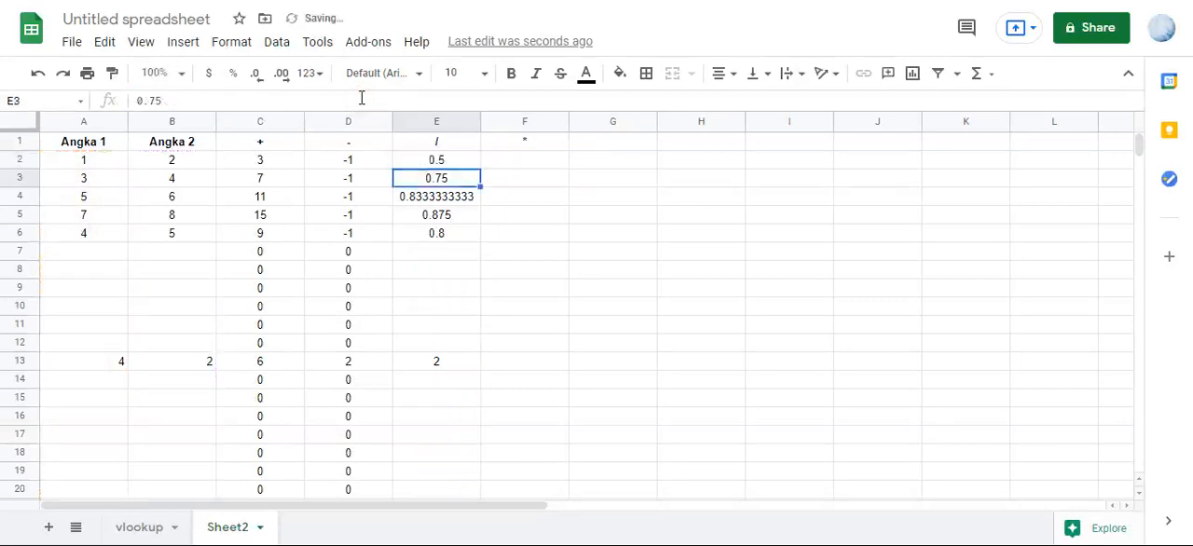
left_click(465, 253)
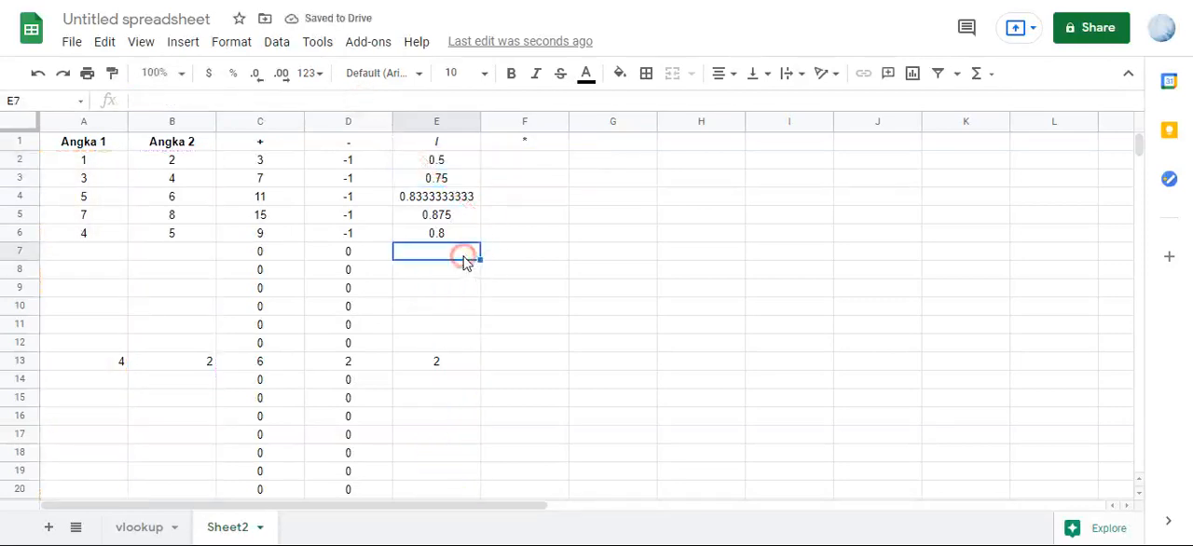
- Enter =ArrayFormula(A2:A*B2:B) in F2 to multiply the Angka 1 column by the Angka 2 column
left_click(512, 163)
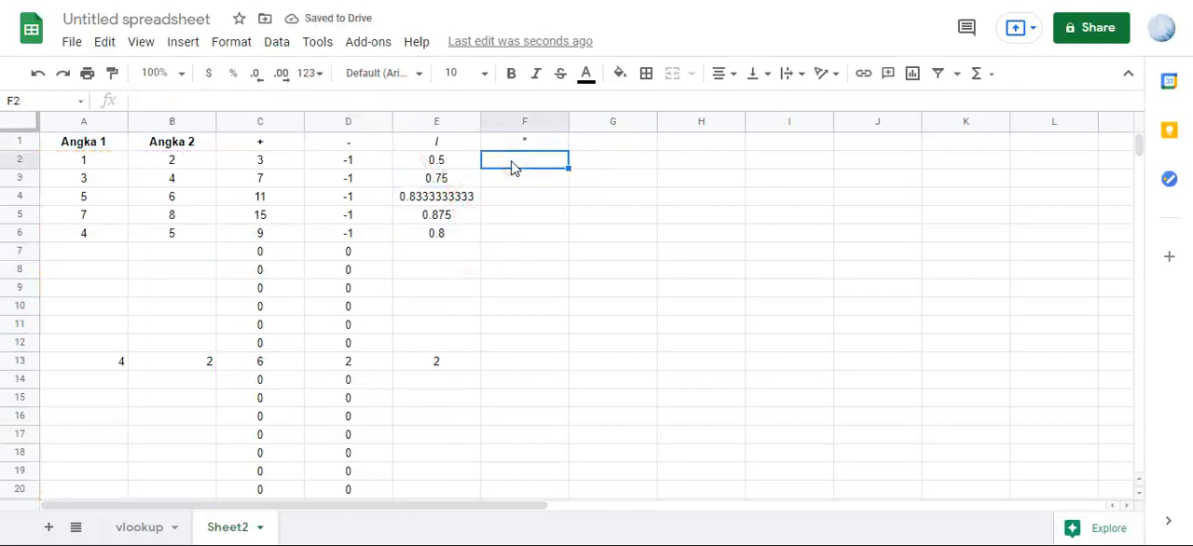
type("=")
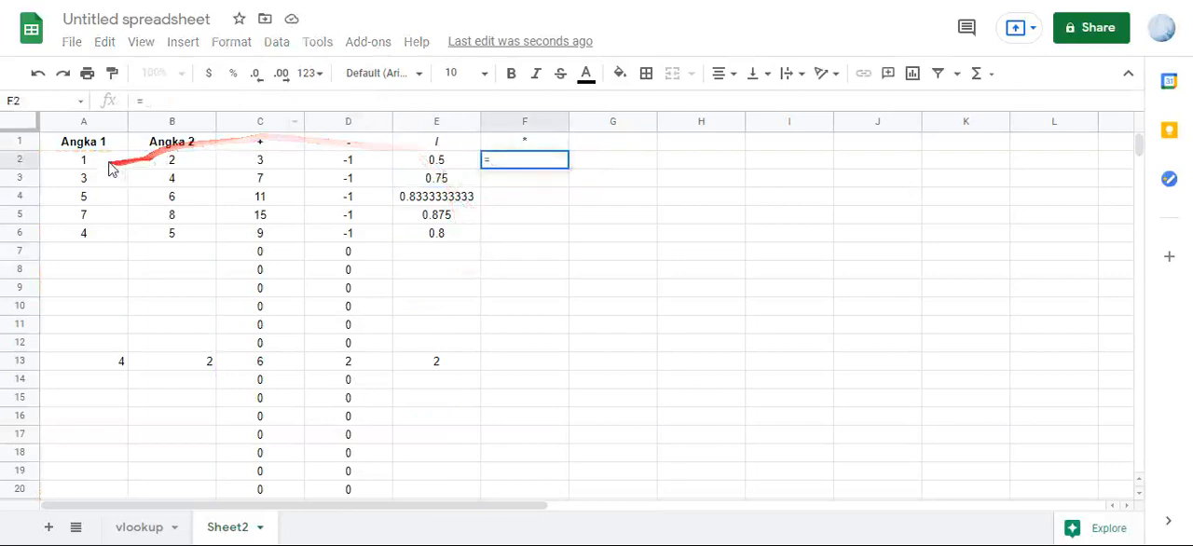
left_click_drag(106, 162, 109, 183)
key("BackSpace")
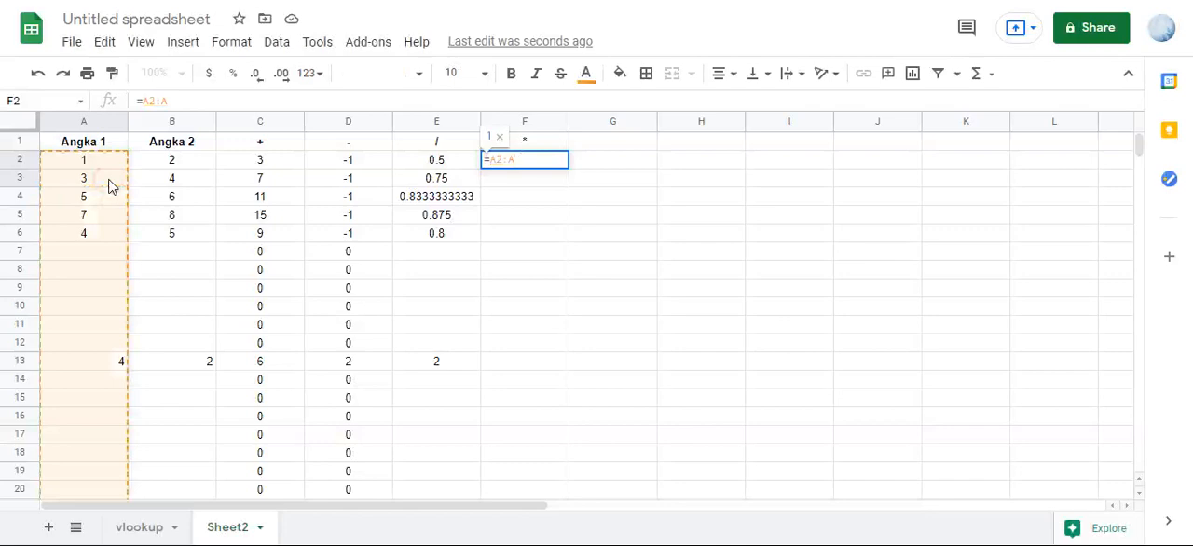
type("*")
left_click_drag(165, 163, 167, 180)
key("BackSpace")
key("ctrl+shift+Return")
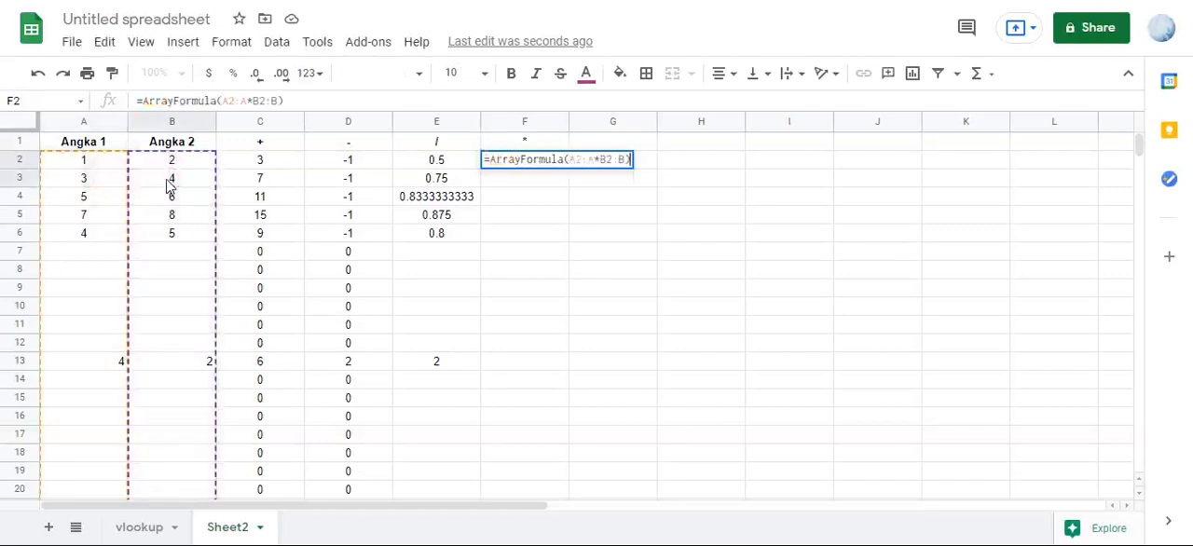
key("Return")
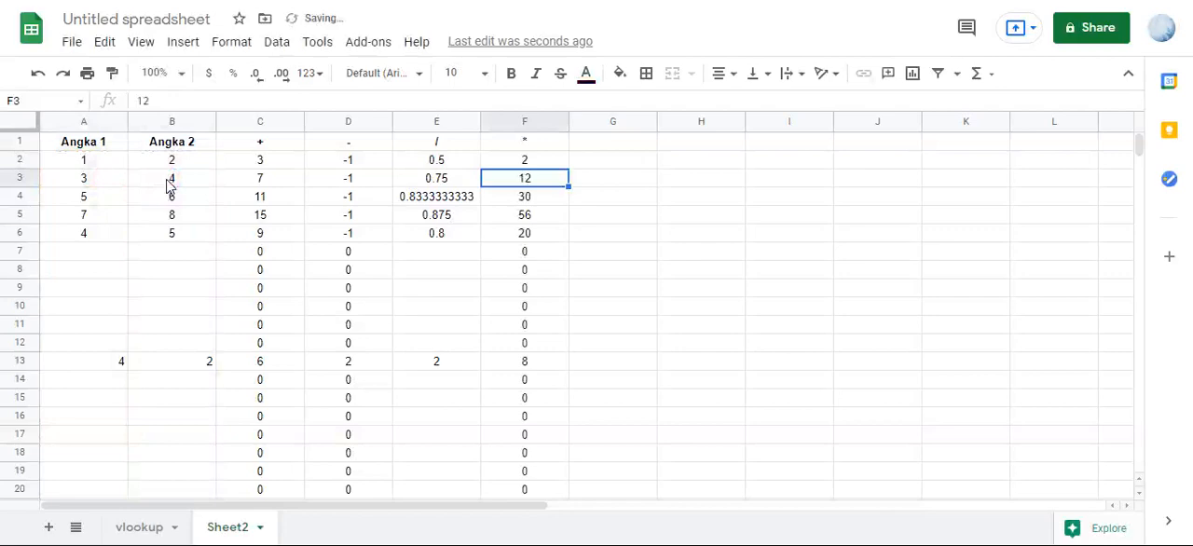
left_click(164, 233)
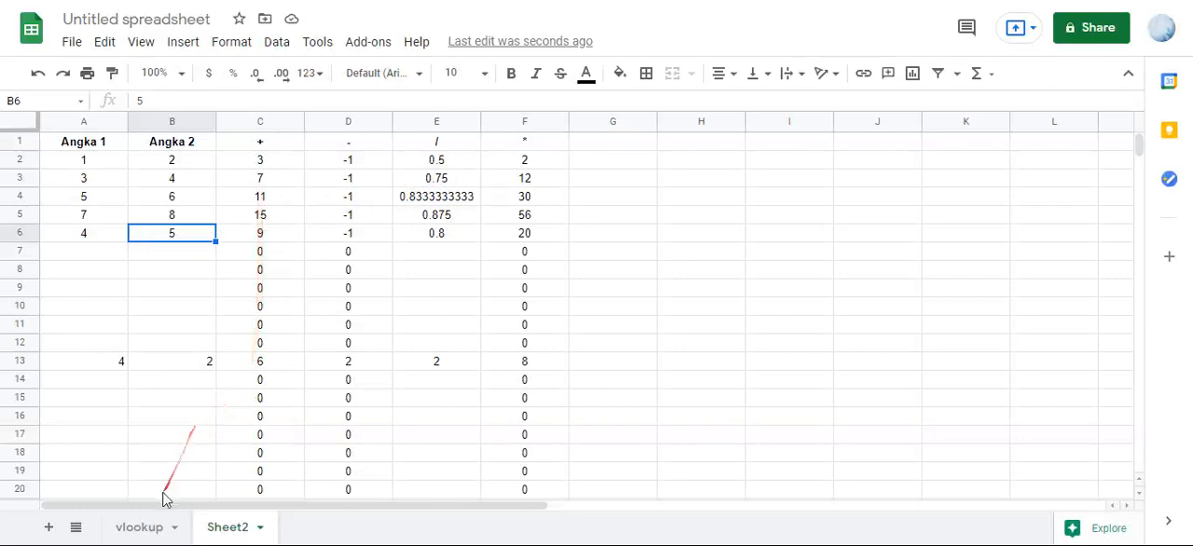
- Switch to the vlookup sheet and make the headers in A1:C1 bold
left_click(142, 525)
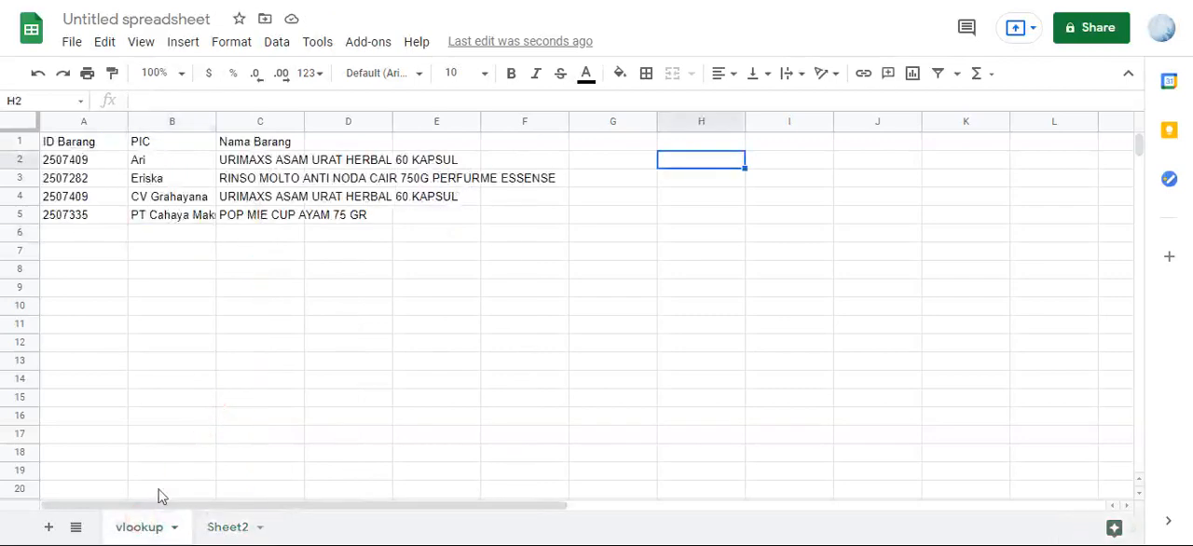
left_click(113, 147)
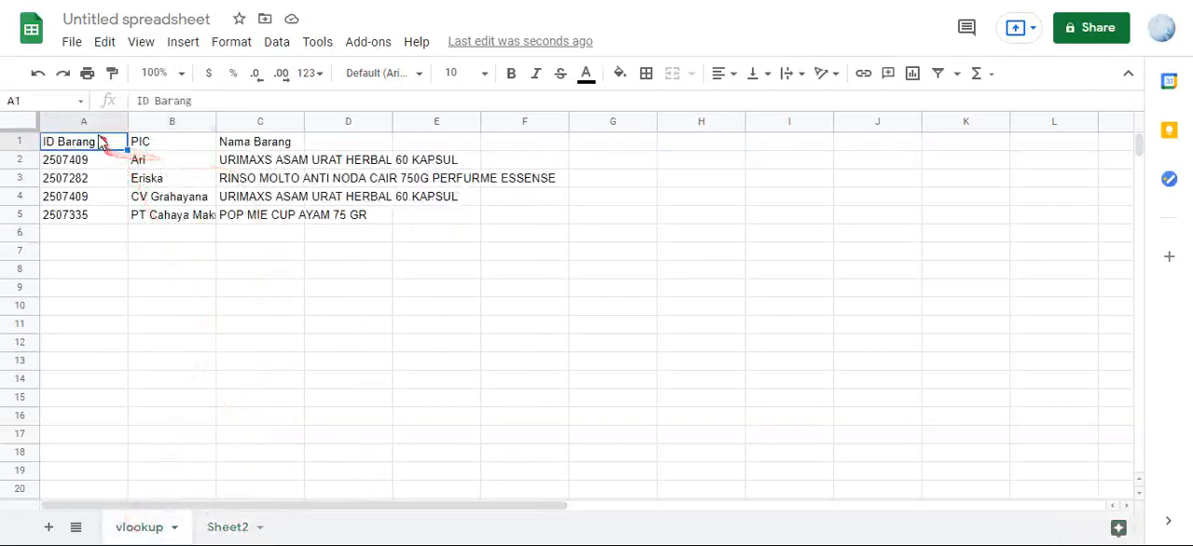
left_click(149, 146)
left_click_drag(149, 147, 233, 141)
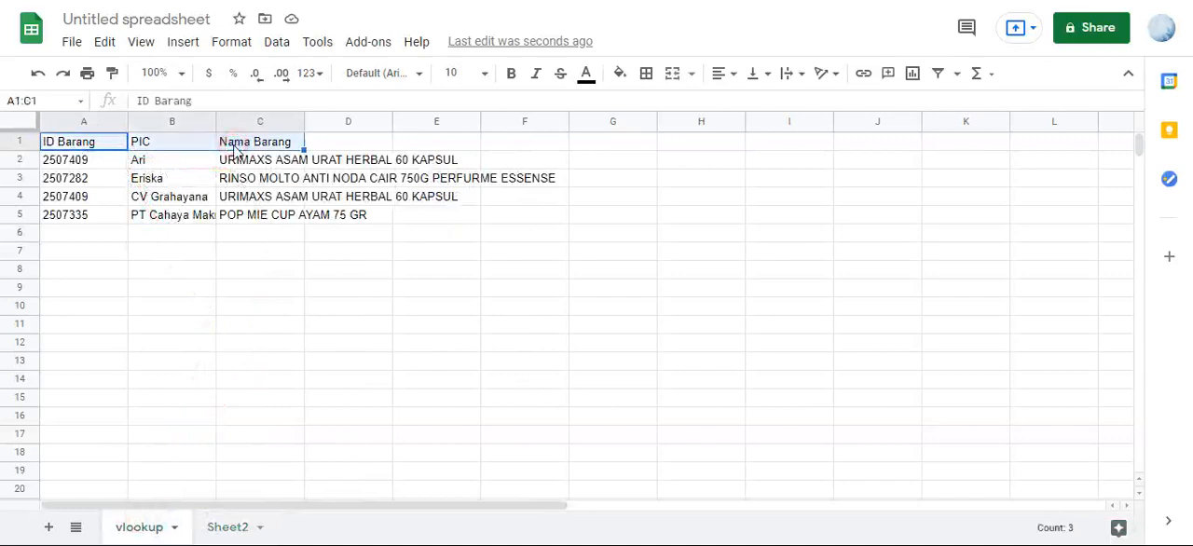
key("ctrl+b")
left_click(202, 201)
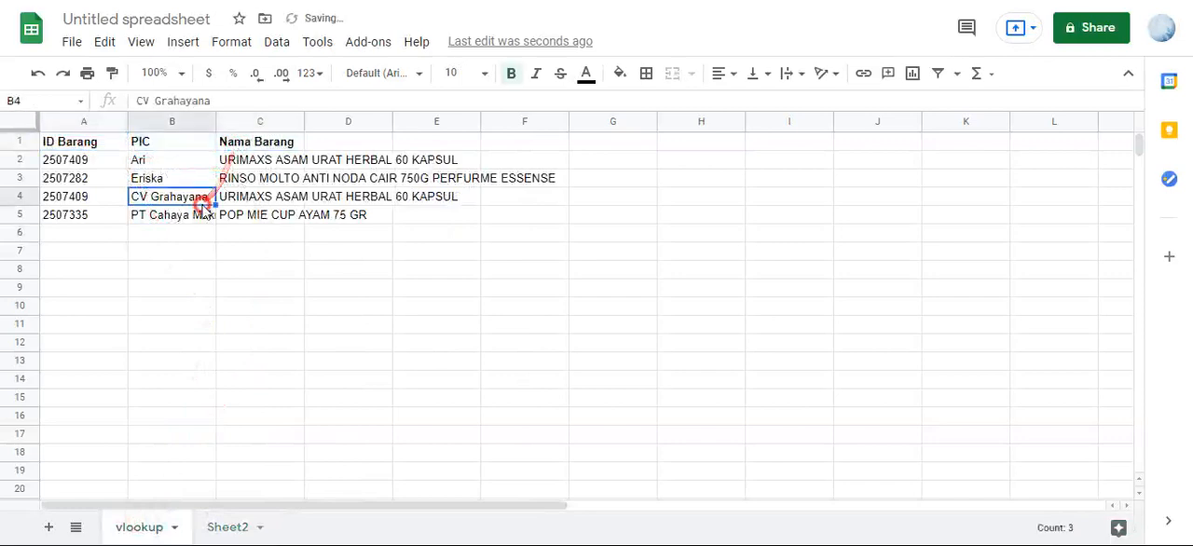
- Enter the header ID Barang in I1 to start a second table beside the source data
left_click(760, 141)
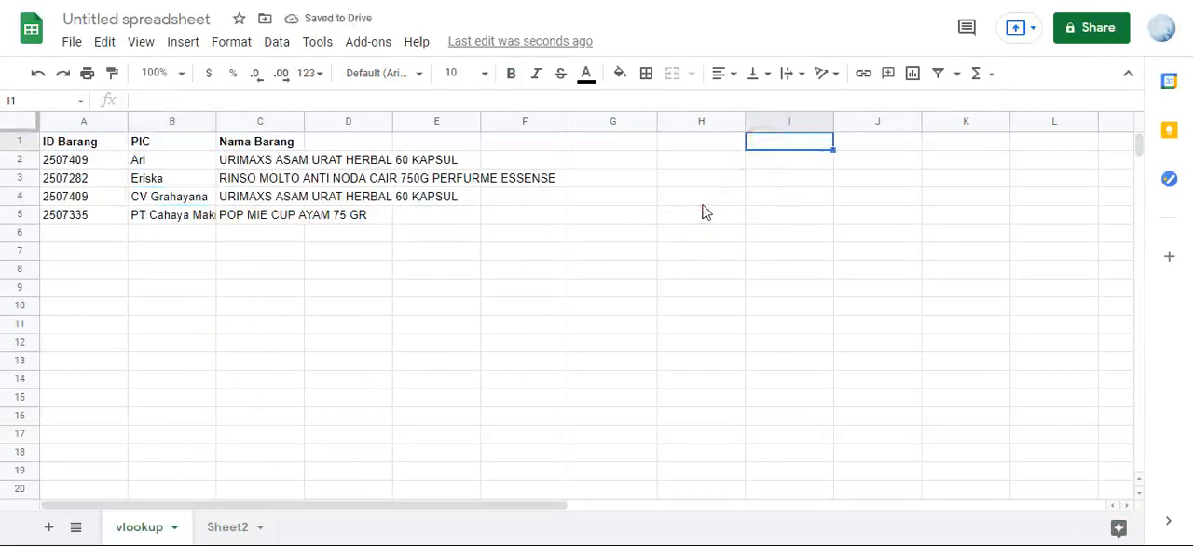
type("ID")
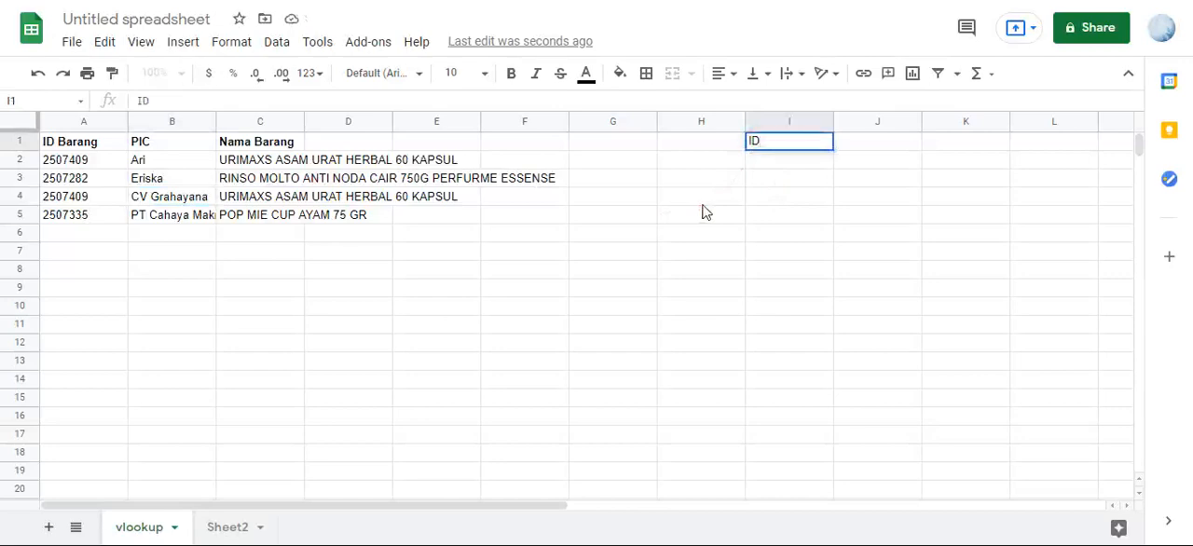
type(" Bara")
key("BackSpace")
type("ra")
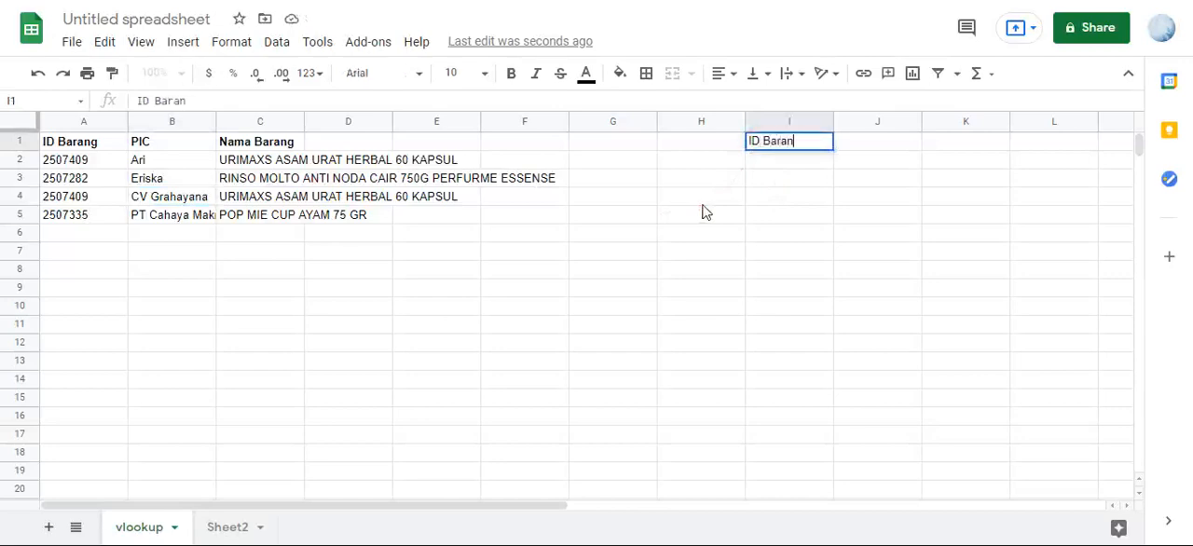
key("Return")
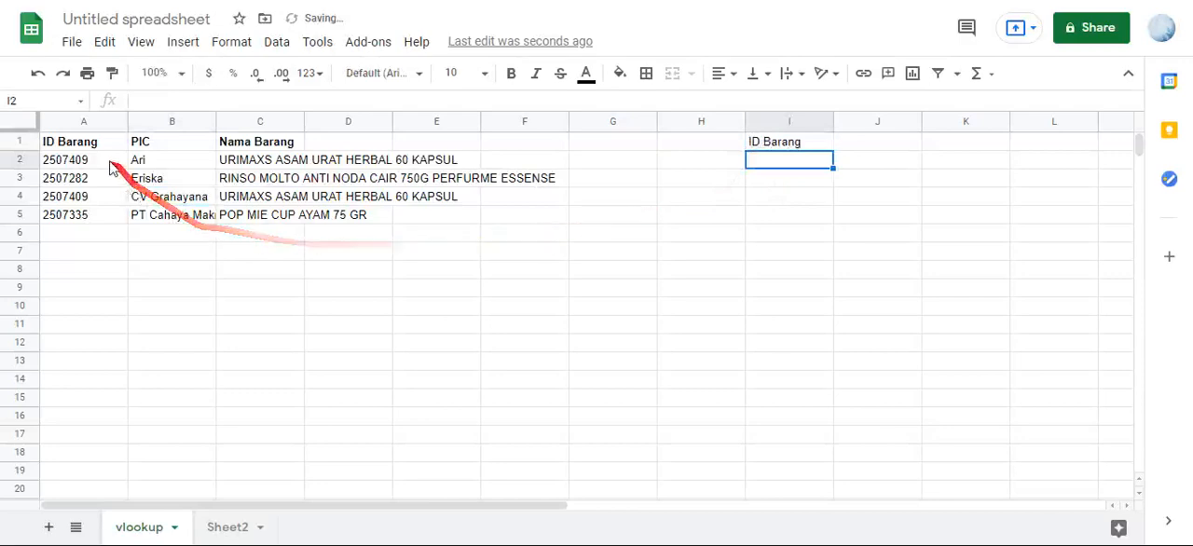
- Copy the item IDs from A2:A5 into I2:I5 under the new ID Barang header
left_click_drag(93, 160, 94, 216)
key("ctrl+c")
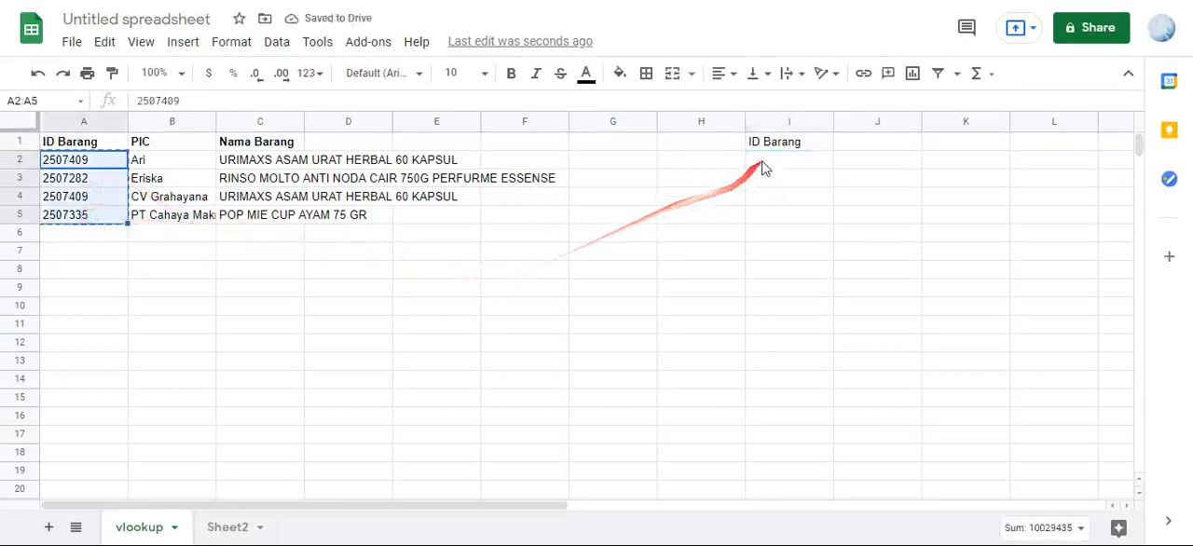
left_click(767, 163)
key("ctrl+v")
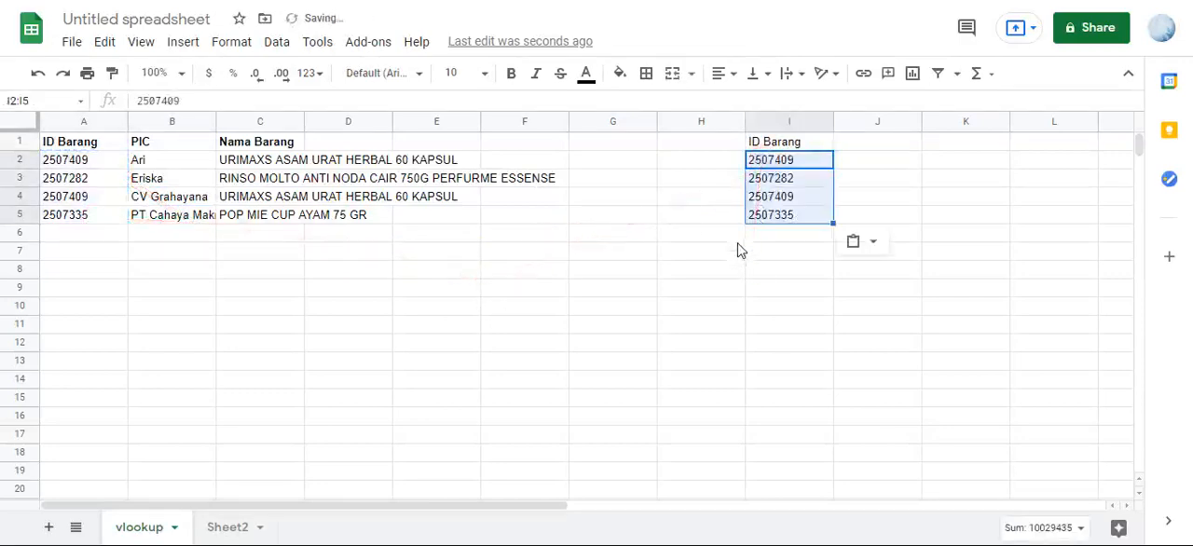
- Add the headers PIC in J1 and Nama Barang in K1, matching the source table's columns
left_click(168, 163)
left_click(235, 162)
left_click(177, 142)
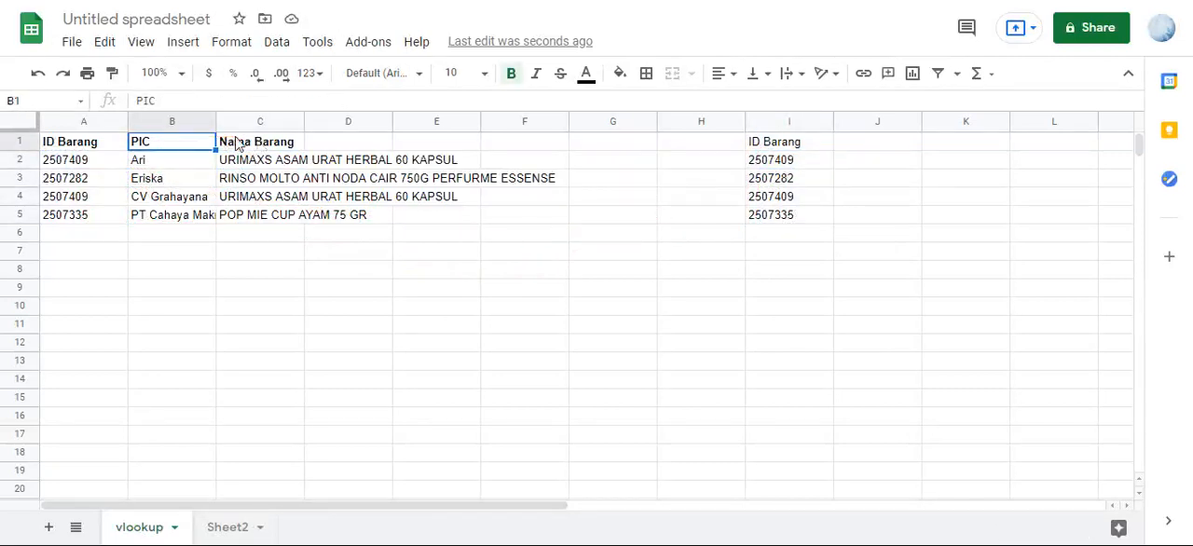
left_click(240, 143)
left_click(866, 149)
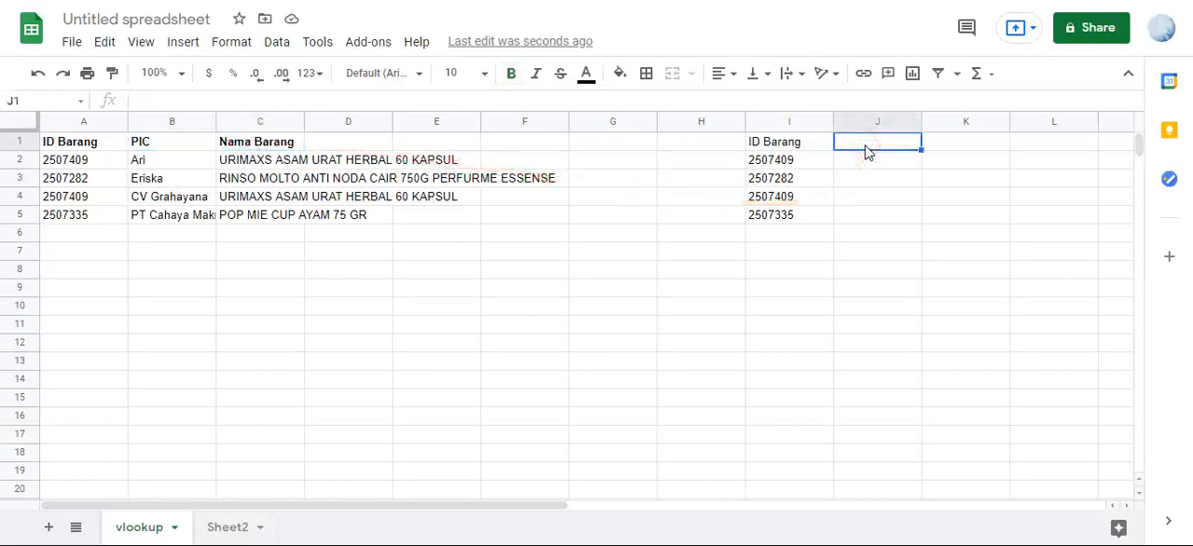
type("PIC")
key("Tab")
type("N")
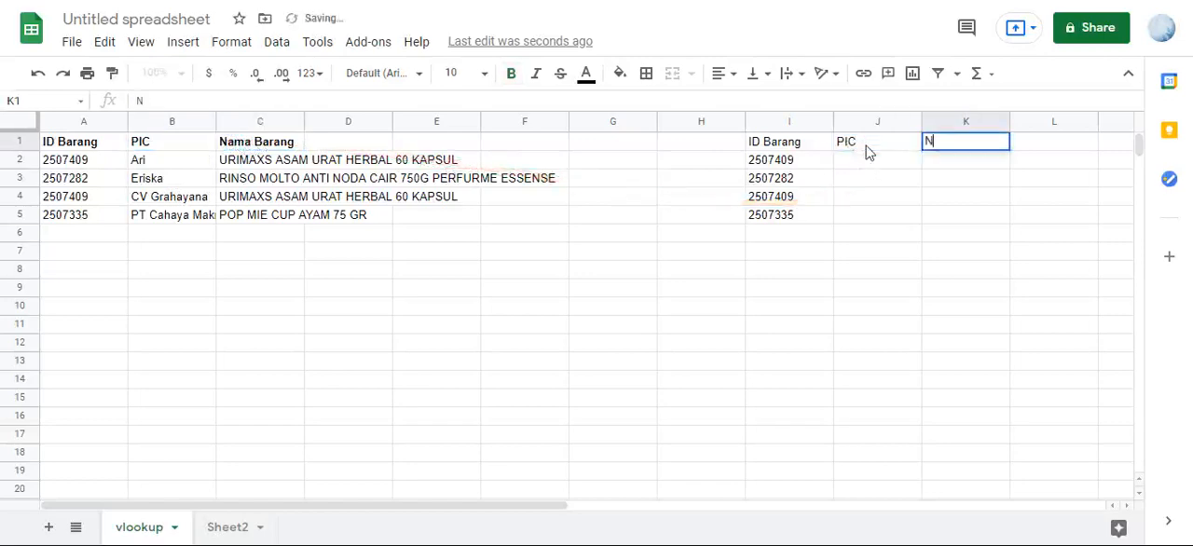
type("ama Barang")
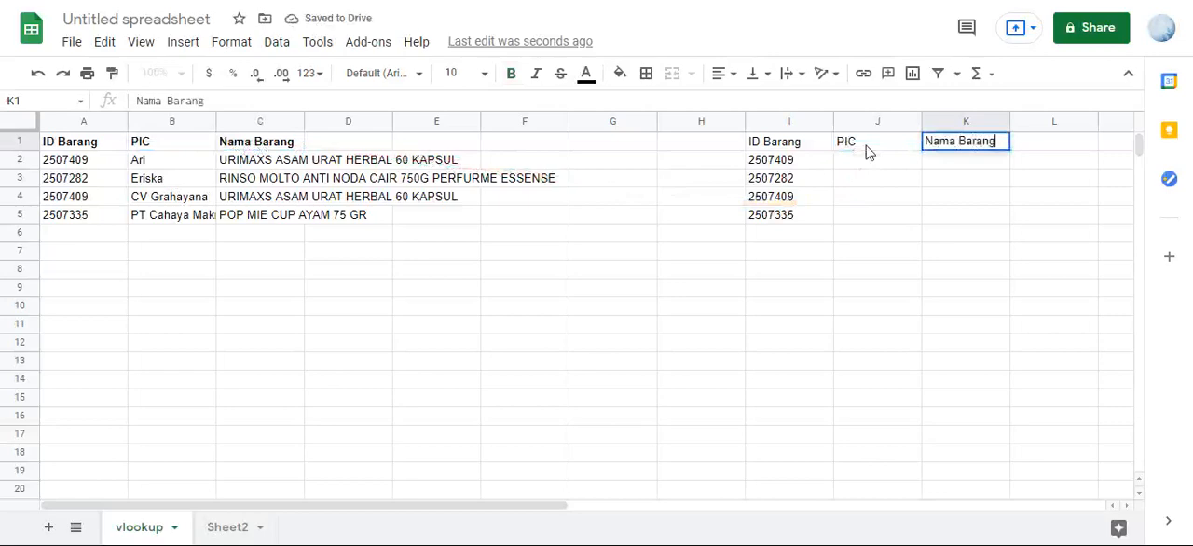
key("Return")
- Enter =VLOOKUP(I2,$A:$C,2,0) in J2 to look up the PIC for the first item ID
left_click(842, 161)
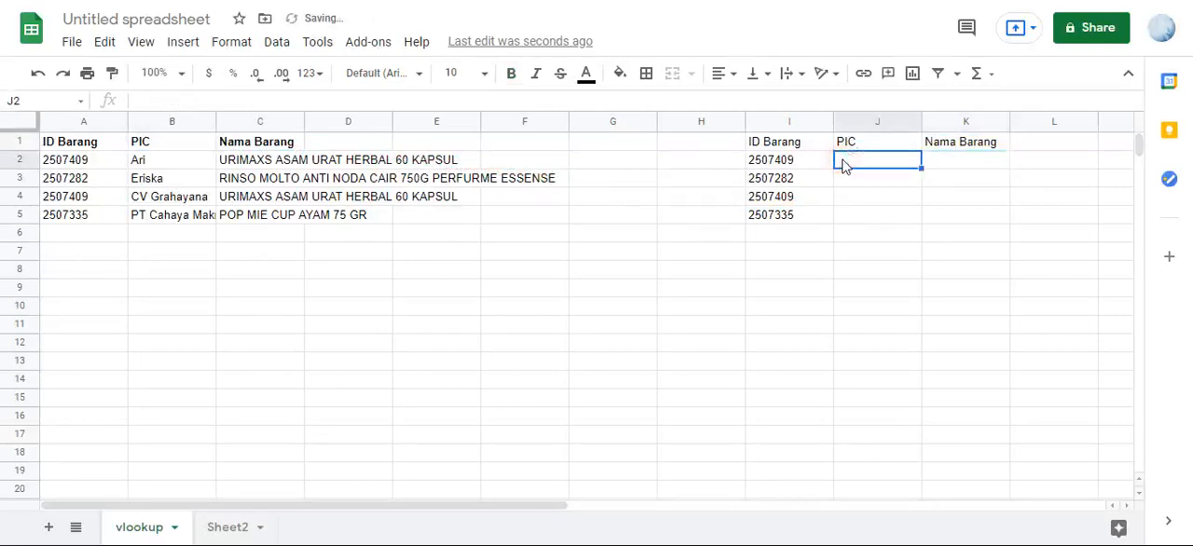
type("=")
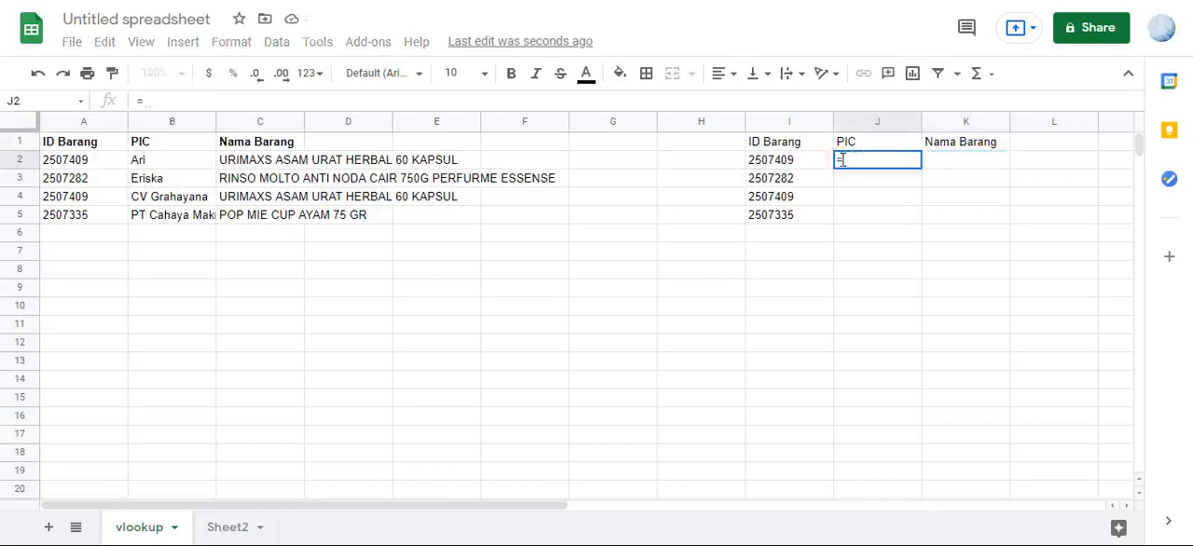
type("vl")
key("Tab")
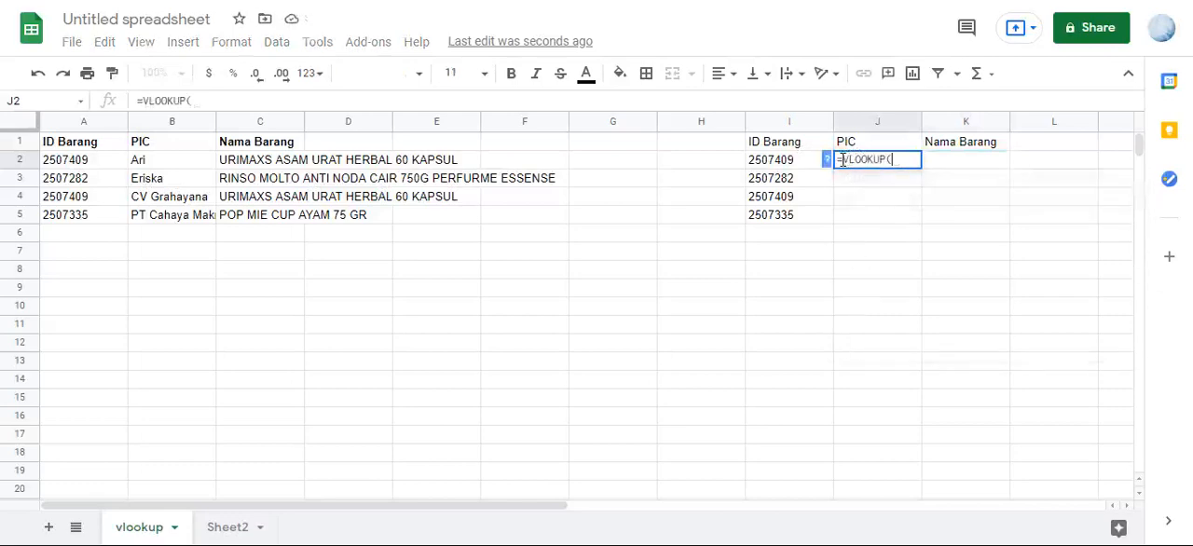
left_click(784, 164)
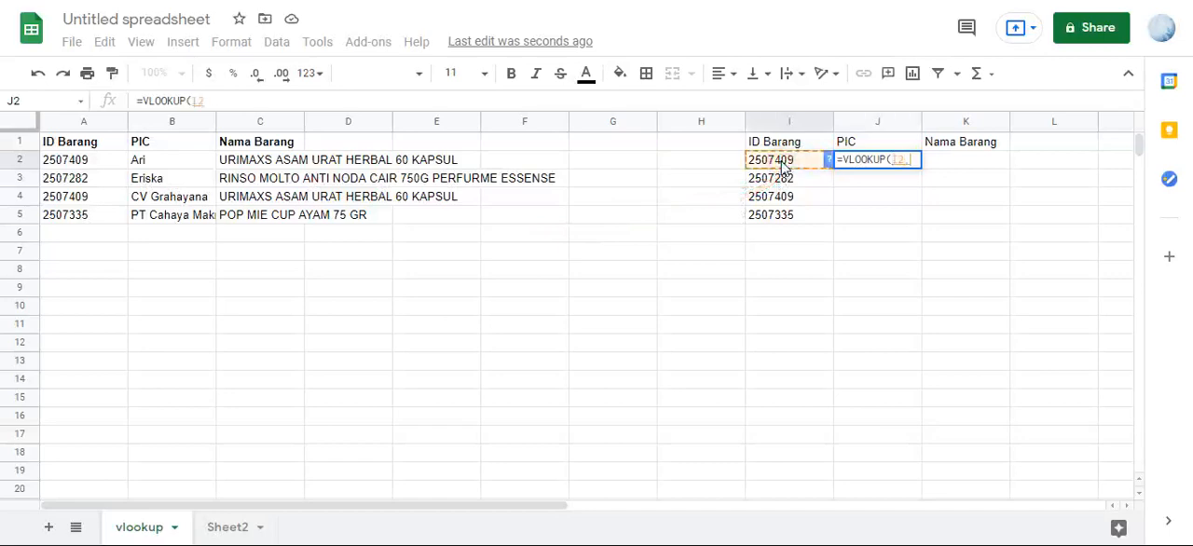
type(",")
left_click_drag(93, 130, 259, 124)
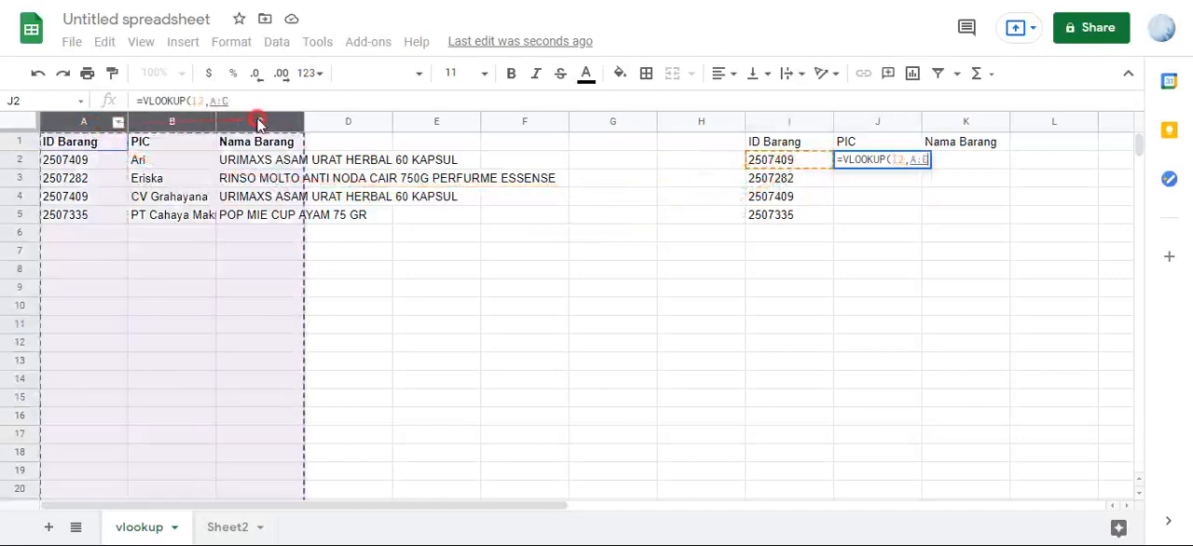
key("F4")
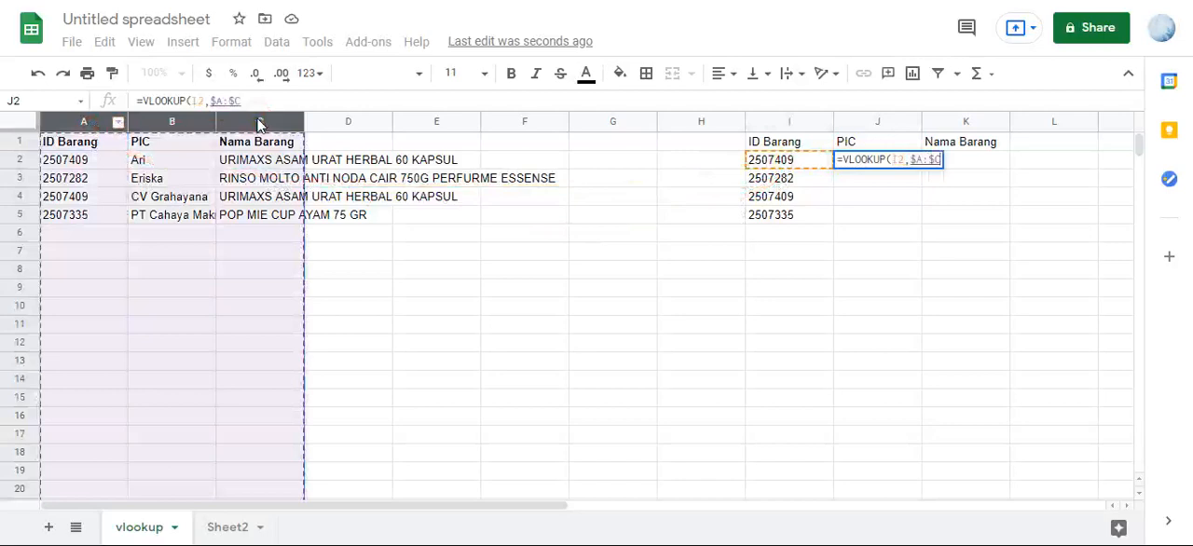
type(",")
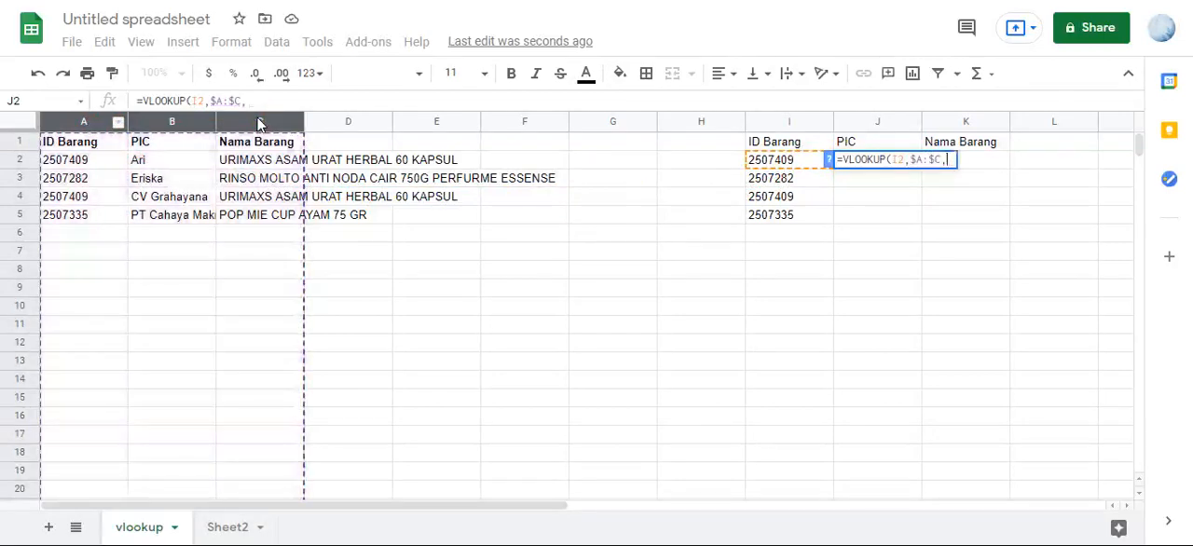
type("2")
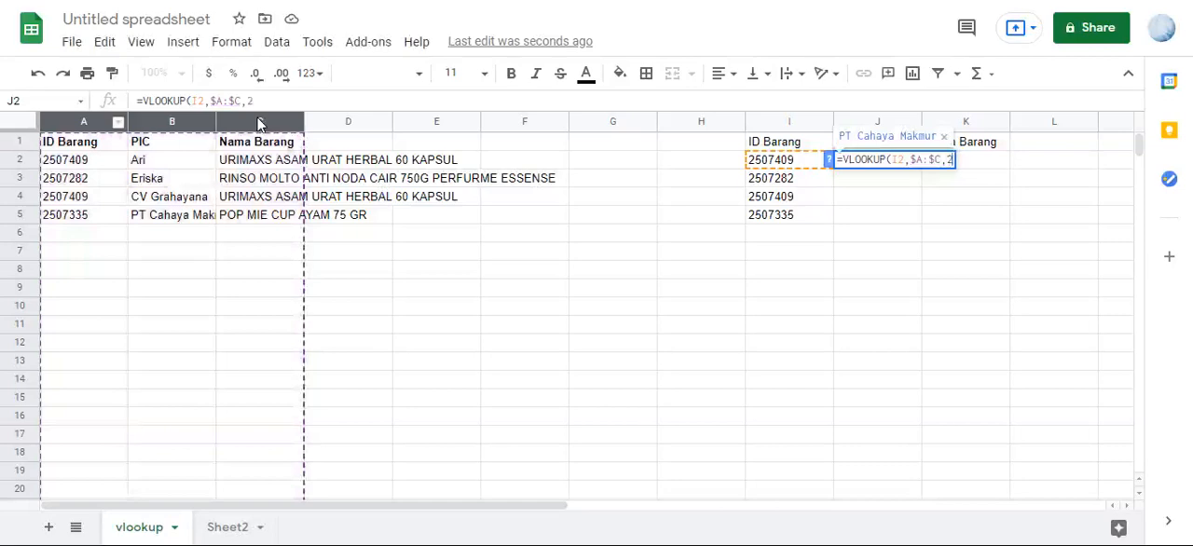
type(",")
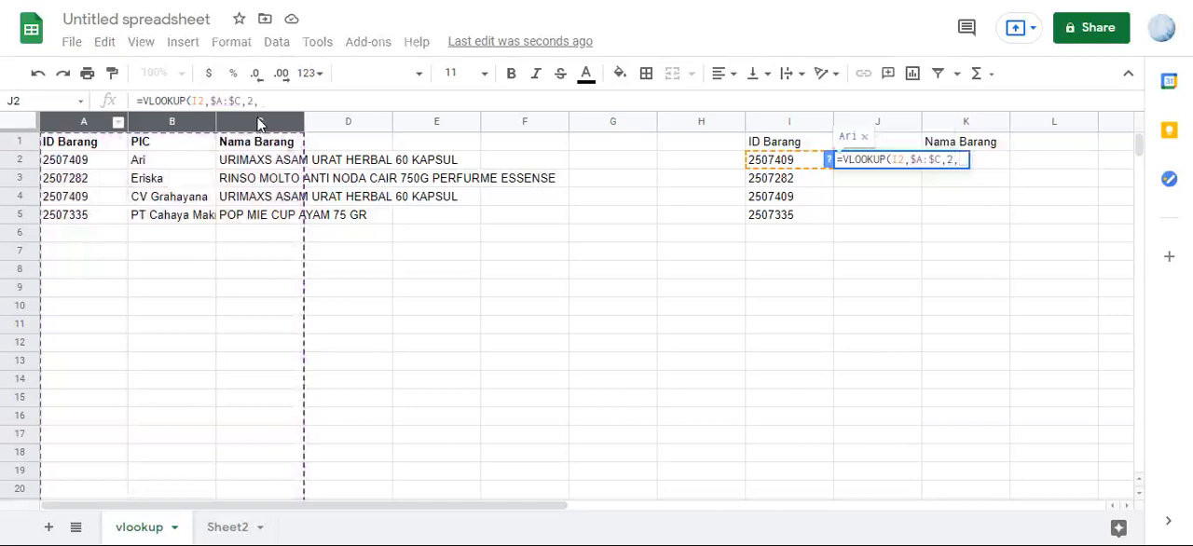
type("0")
key("Return")
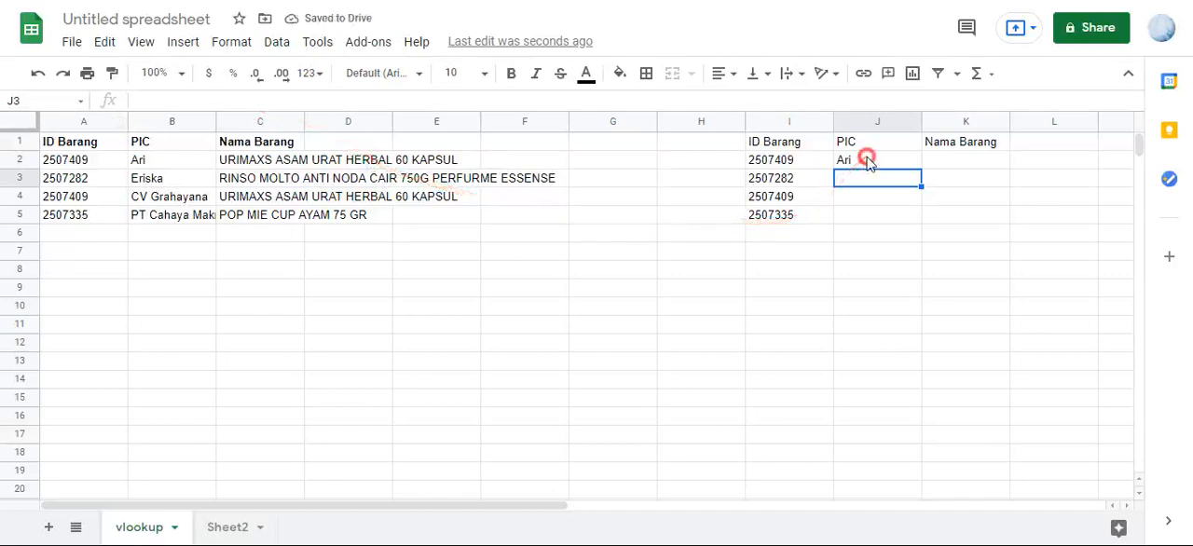
- Fill the J2 lookup formula down through J5 and clear the copies from J3:J5
left_click(865, 159)
double_click(921, 168)
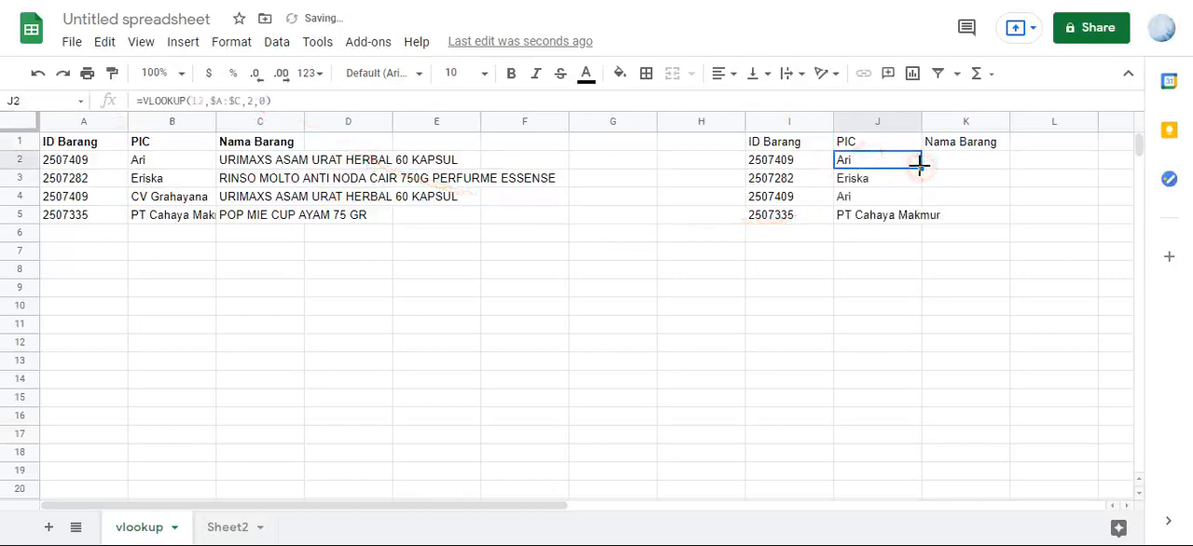
left_click(856, 214)
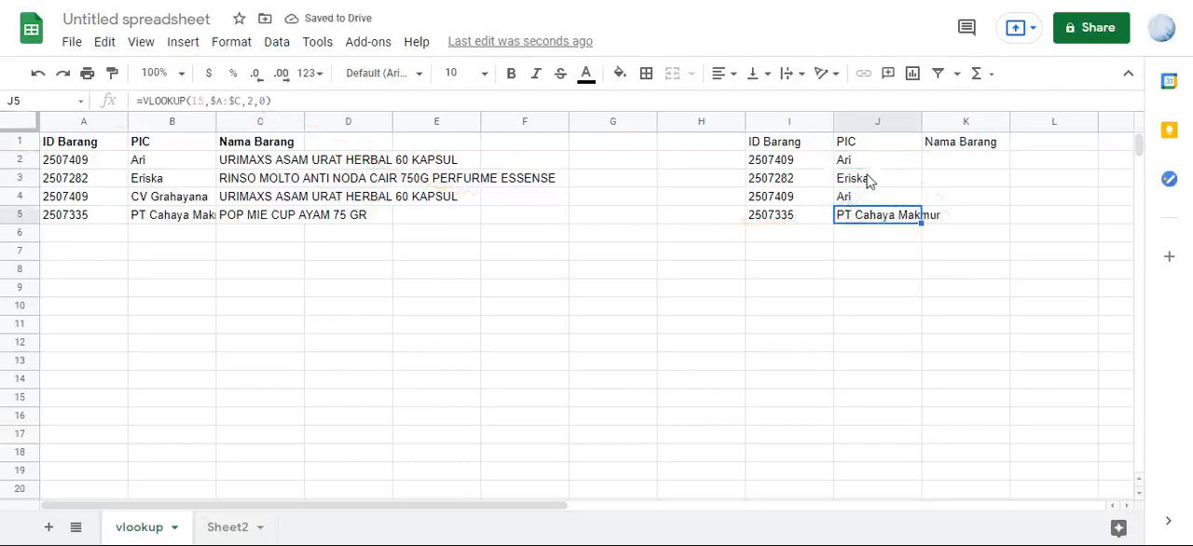
left_click_drag(867, 177, 868, 213)
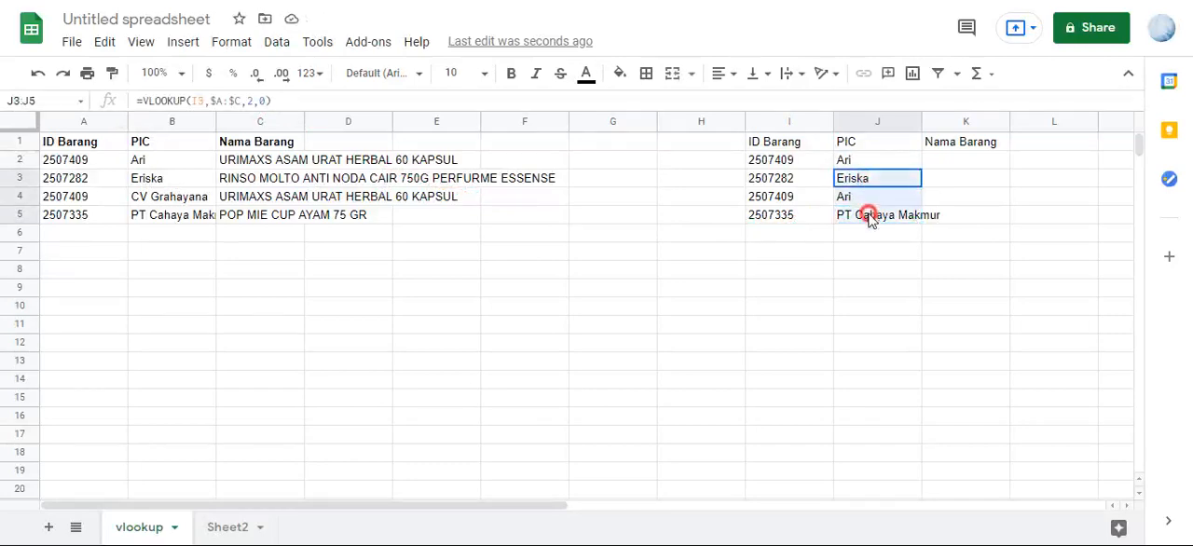
key("Delete")
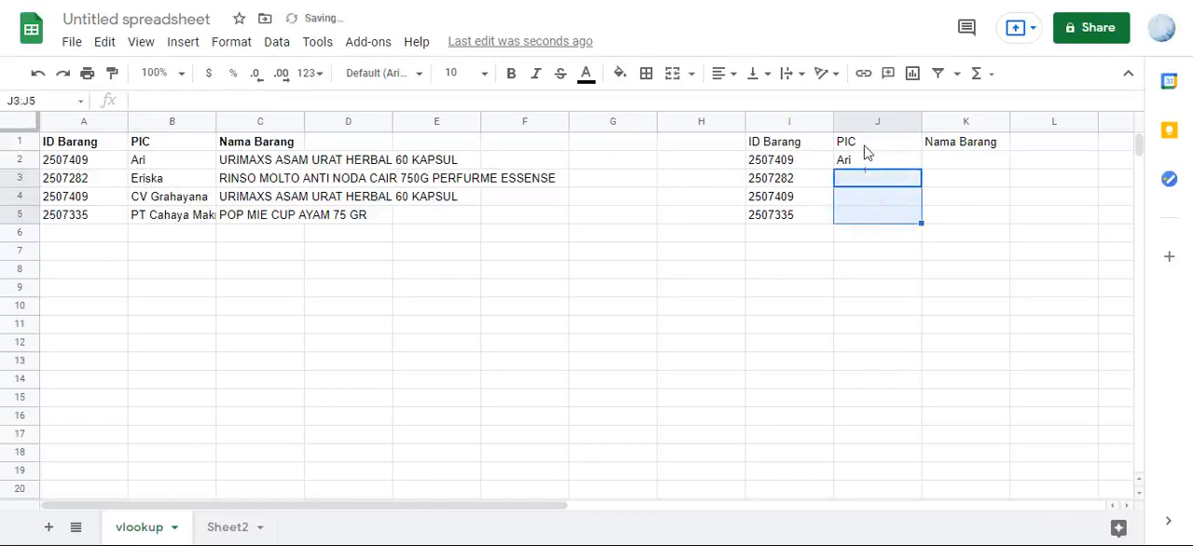
- Extend the J2 lookup key to the open-ended range I2:I and wrap the VLOOKUP in ArrayFormula
left_click(861, 164)
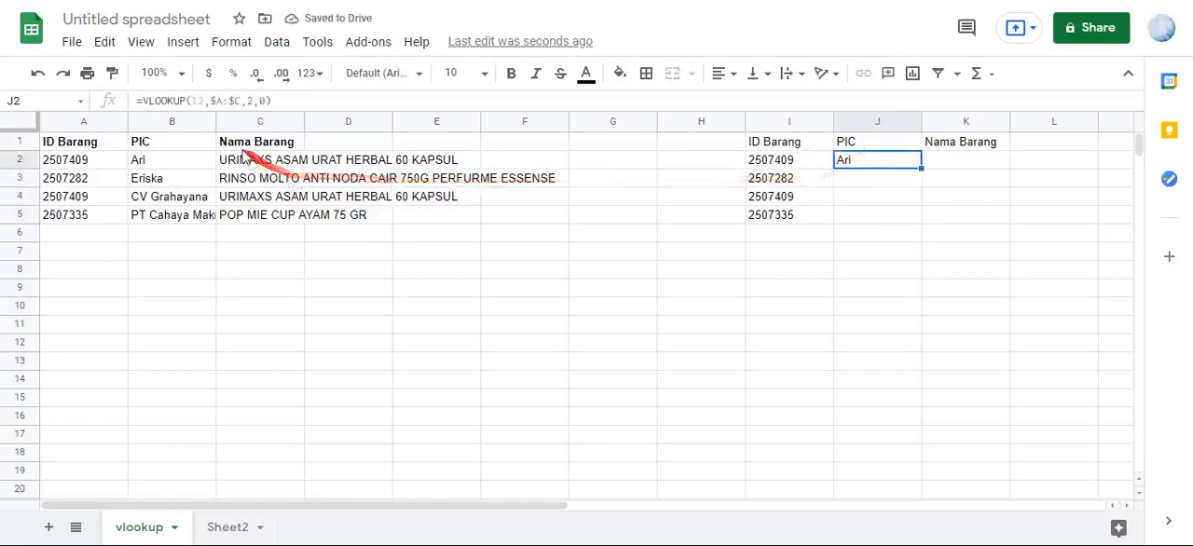
left_click(198, 106)
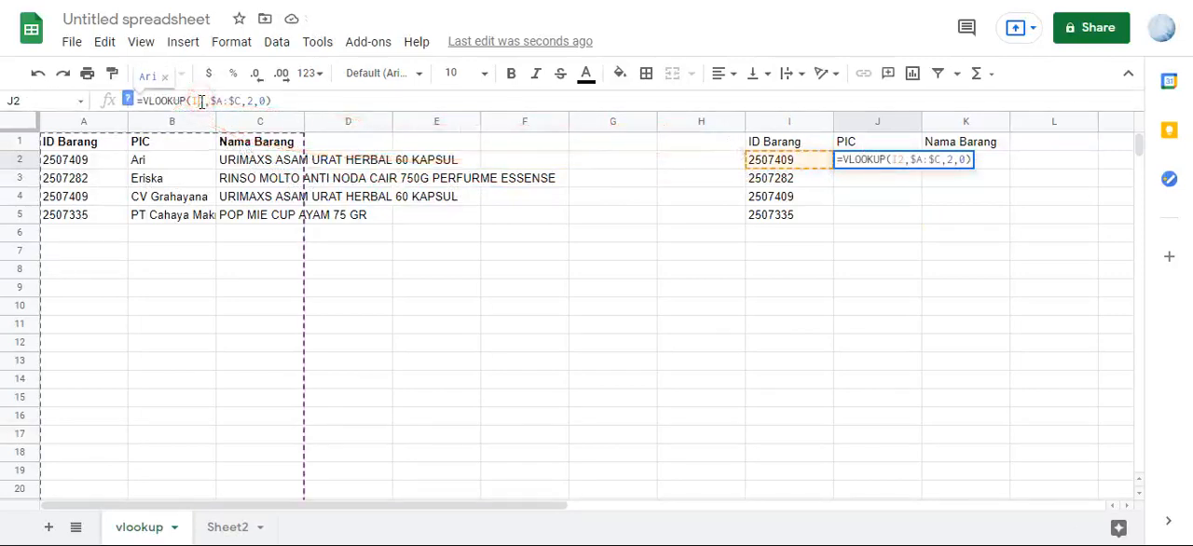
type(":I")
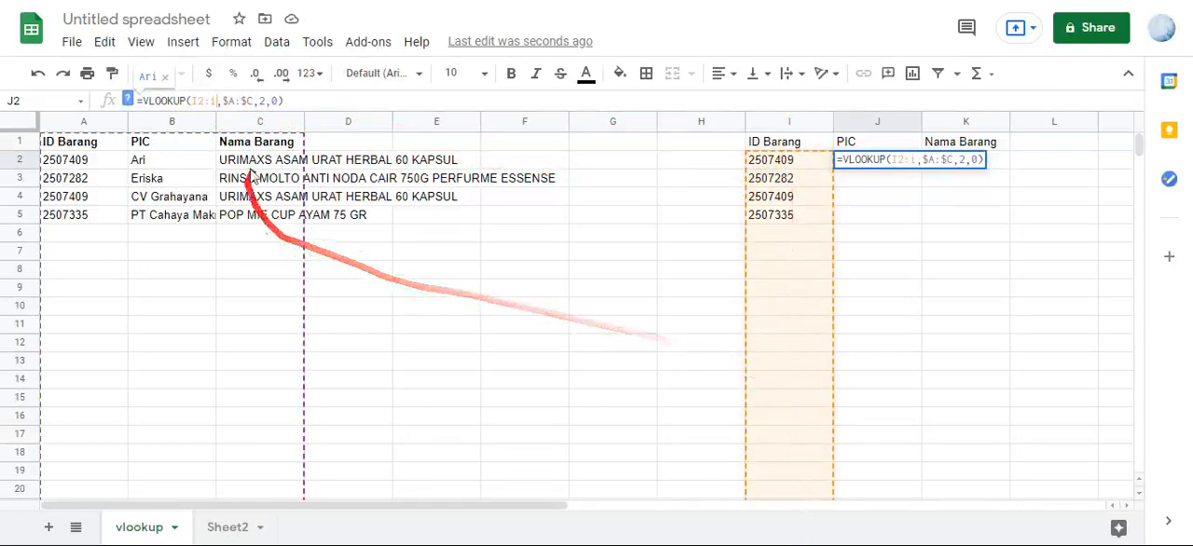
left_click(313, 103)
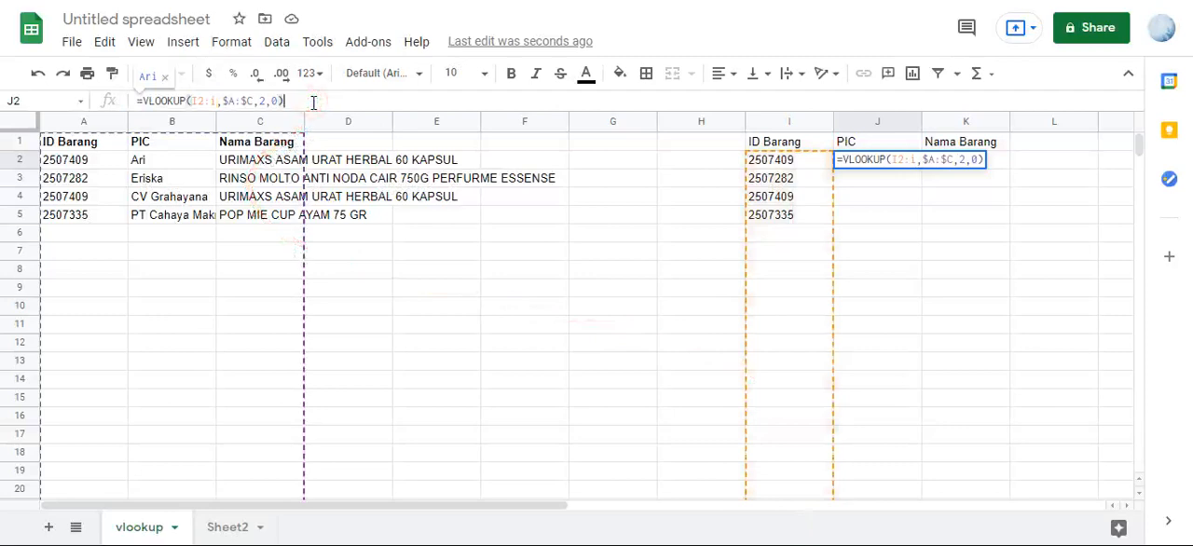
key("ctrl+shift+Return")
key("Return")
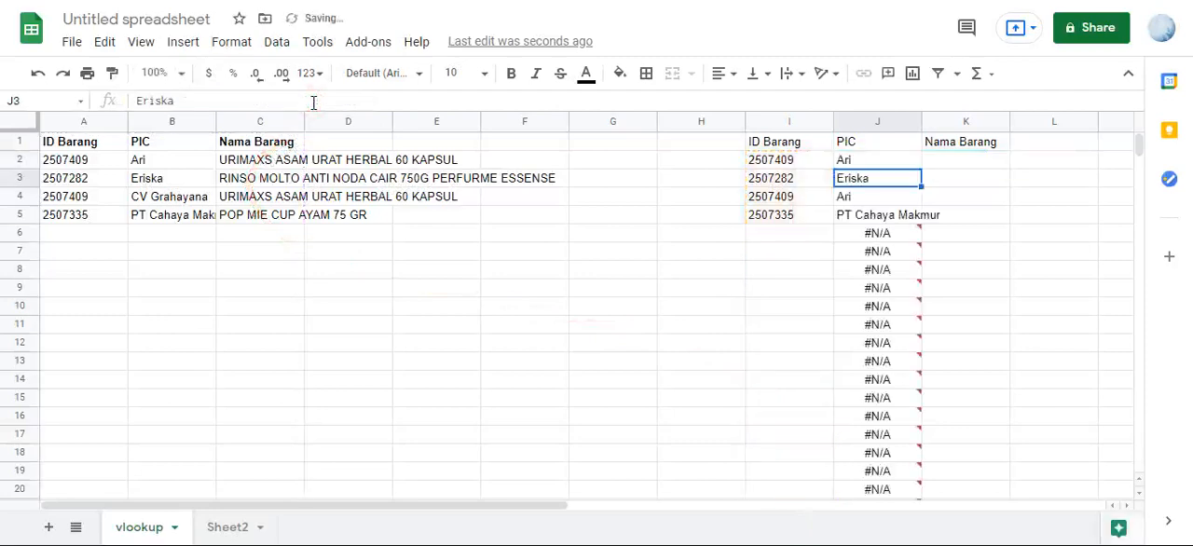
left_click(865, 197)
left_click(870, 235)
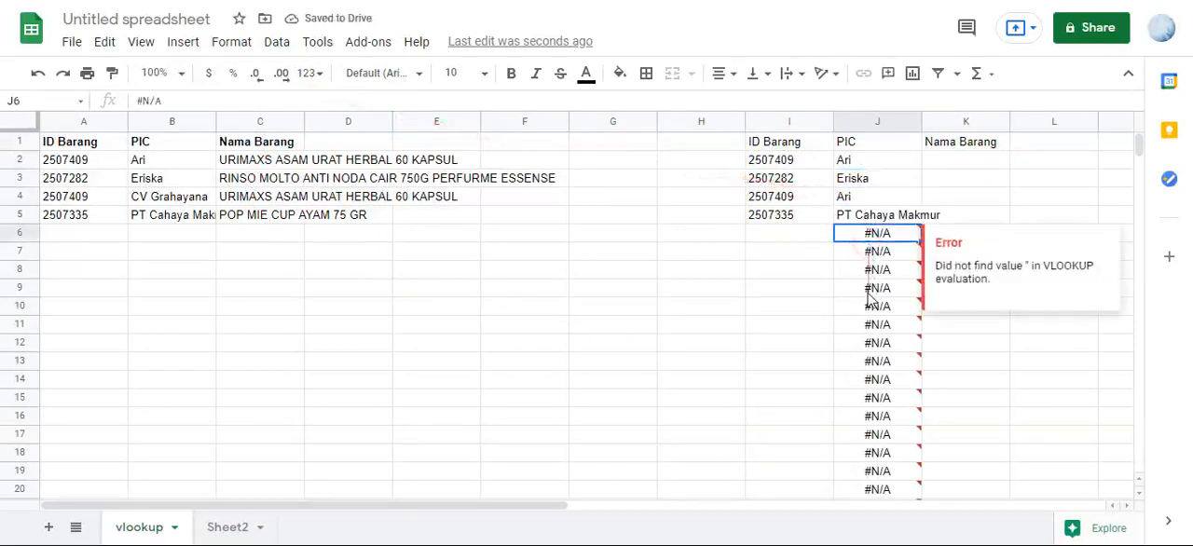
left_click(872, 287)
- Wrap the VLOOKUP inside J2's ArrayFormula with IFERROR to blank out the errors on empty rows
left_click(871, 160)
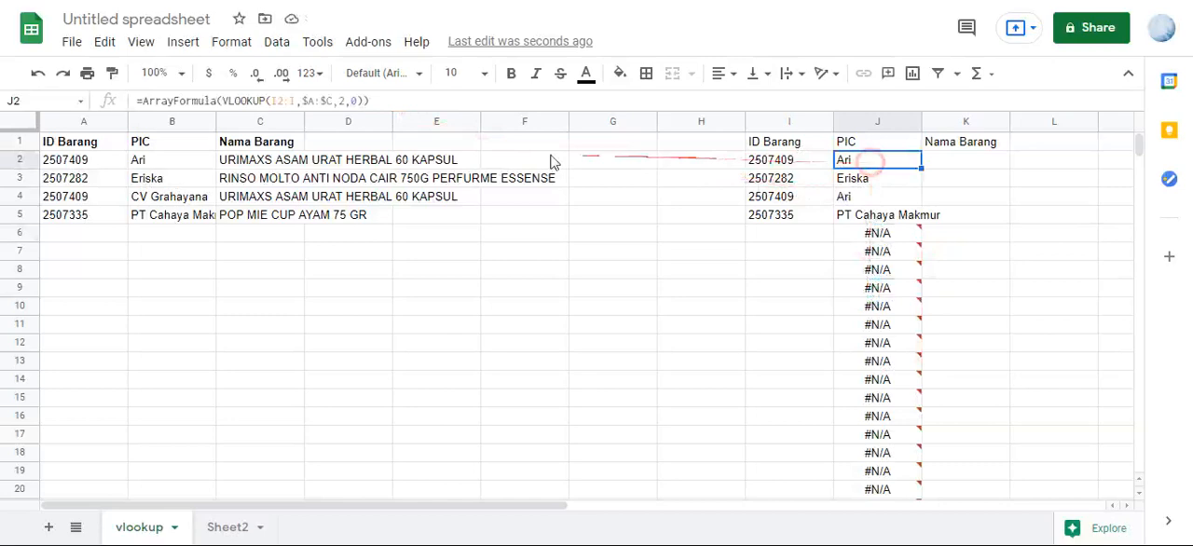
left_click(226, 101)
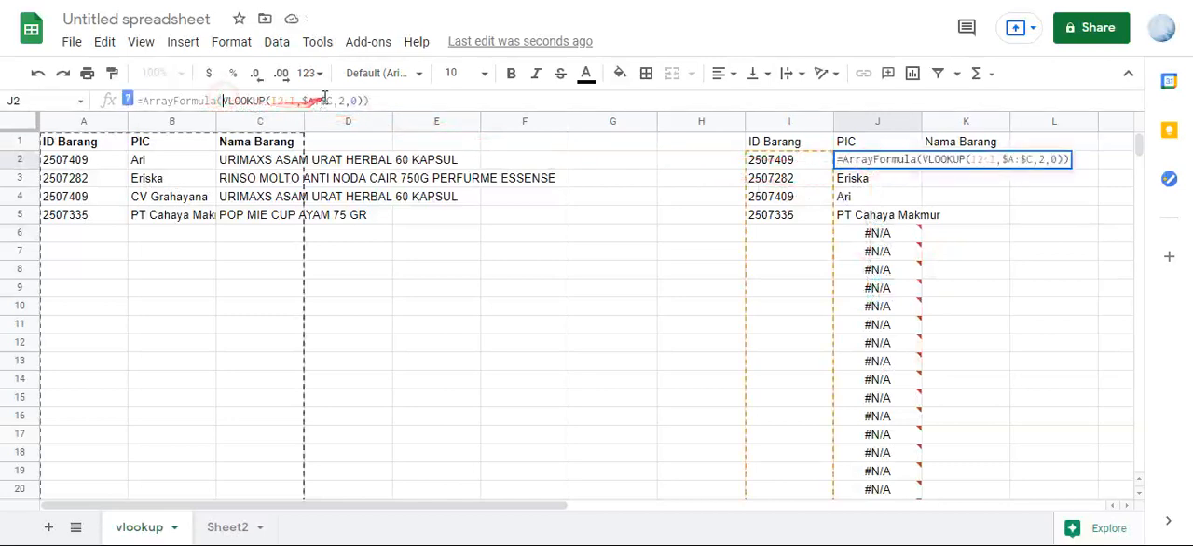
type("iferror")
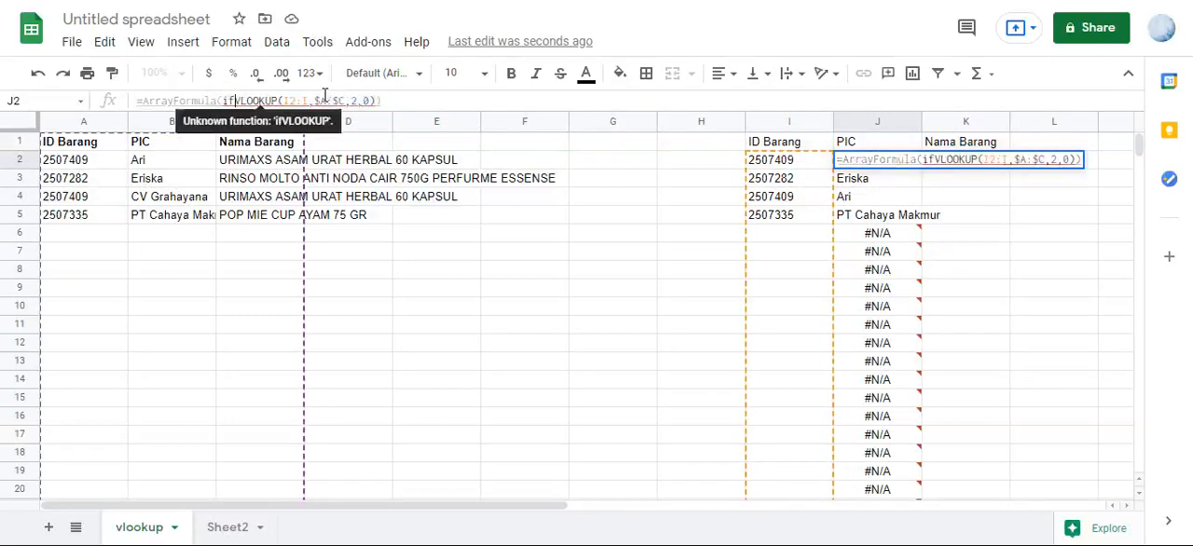
type("(")
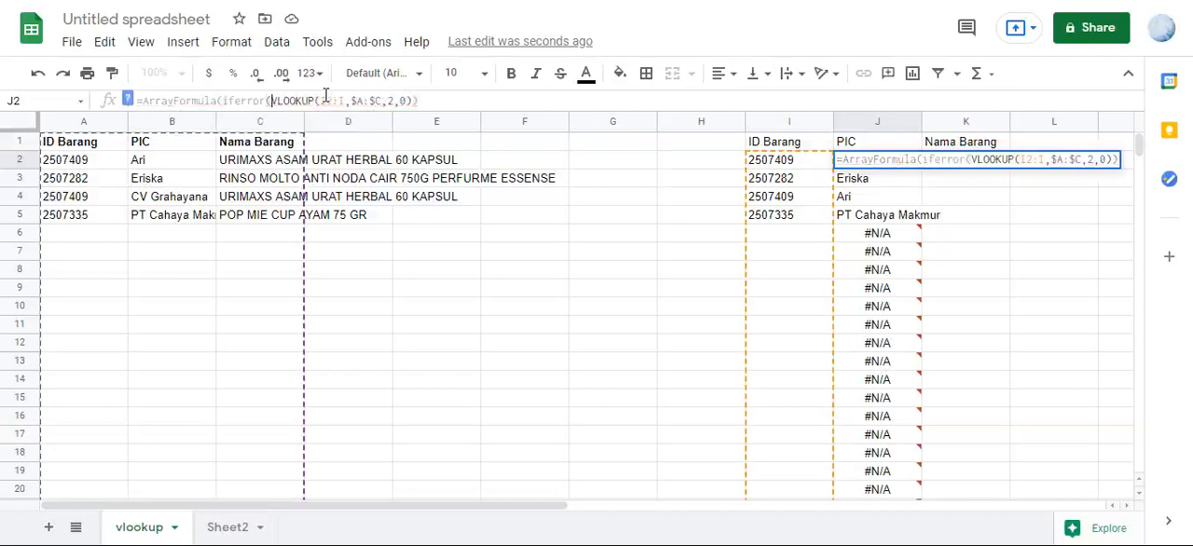
key("Return")
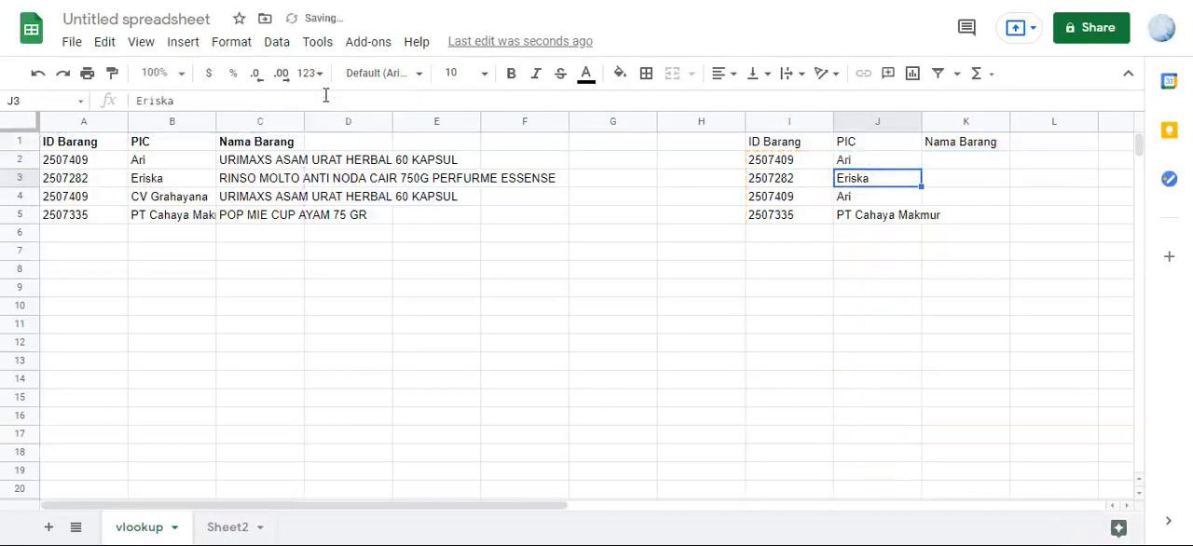
left_click(876, 214)
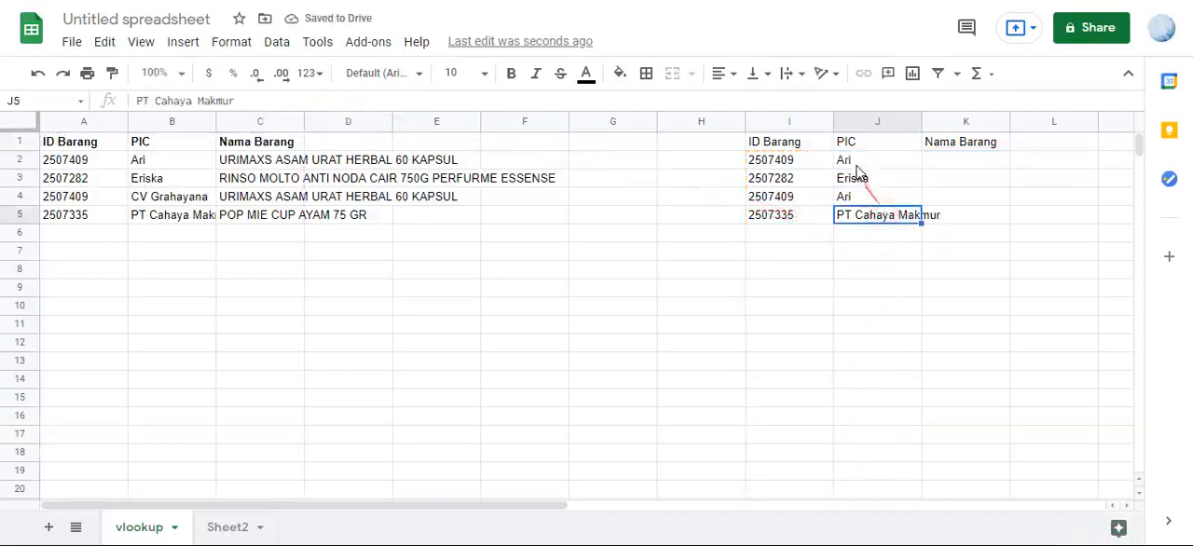
left_click(854, 163)
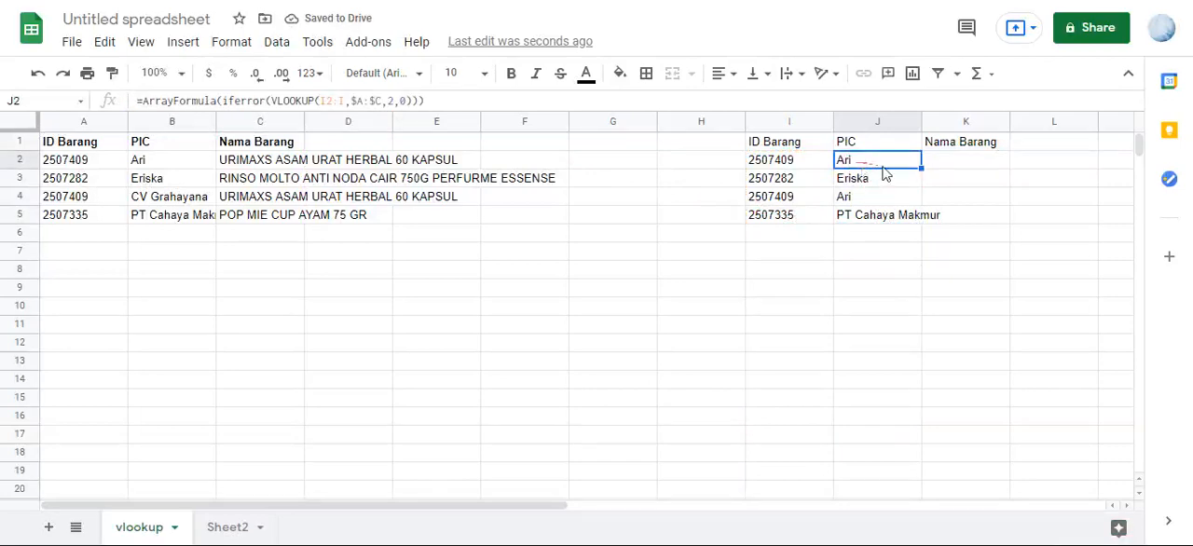
left_click(960, 169)
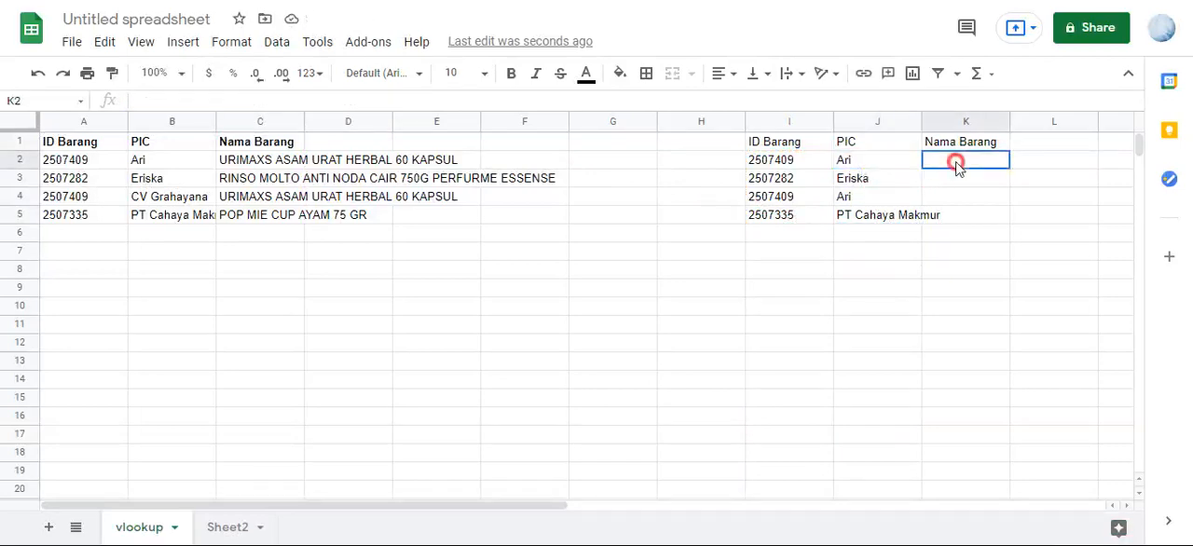
left_click(886, 164)
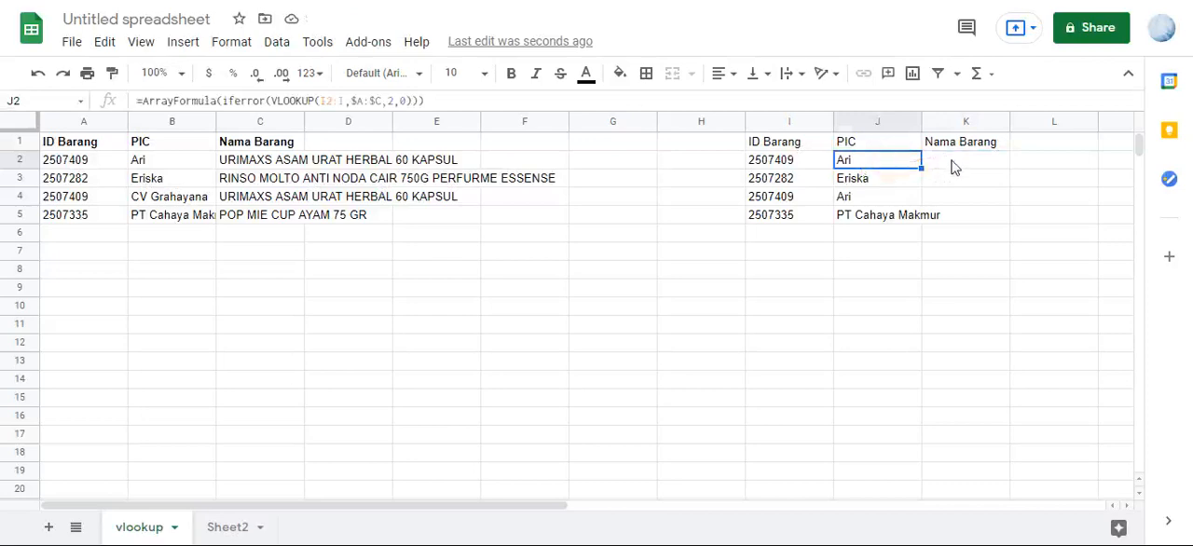
left_click(953, 166)
left_click(902, 163)
left_click(937, 164)
- Replace the column index in J2's array formula with {2,3} to return both PIC and Nama Barang, and check K2:K5
left_click(917, 161)
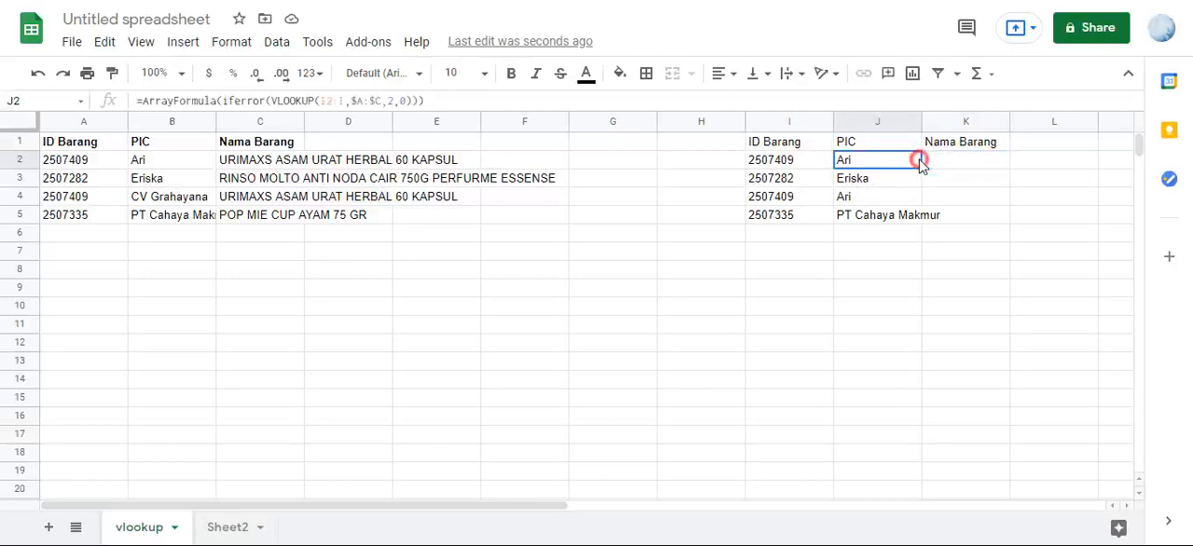
left_click(385, 101)
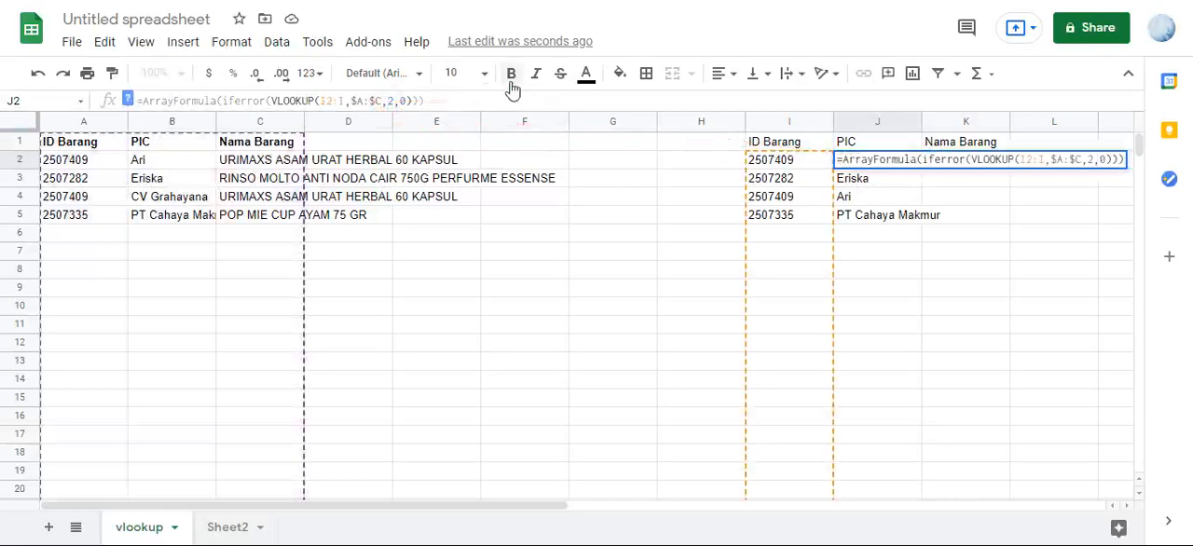
type("{2,")
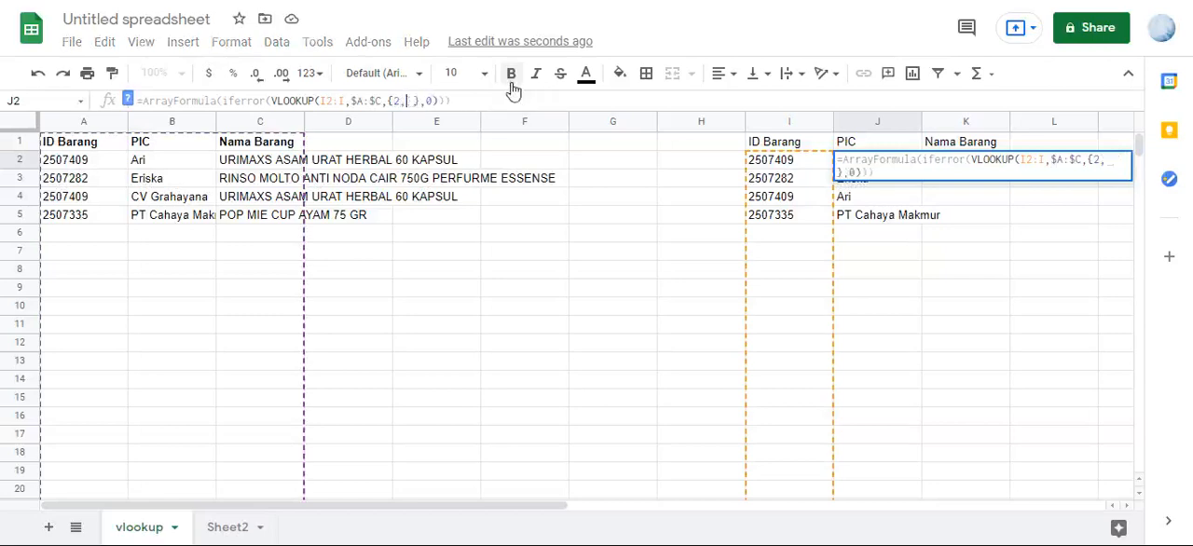
type(",3")
key("Return")
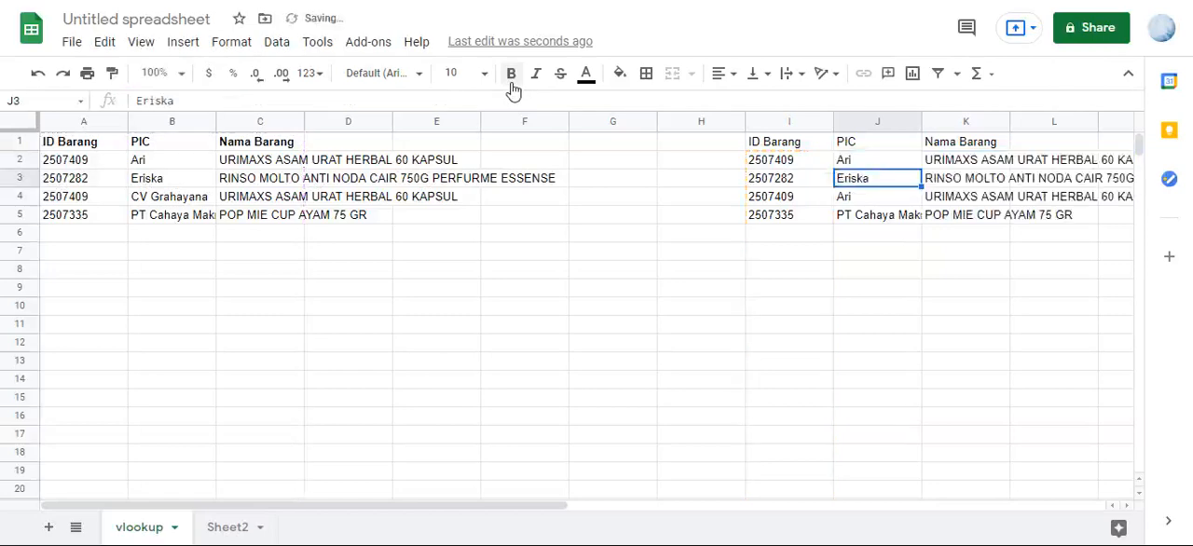
left_click(960, 161)
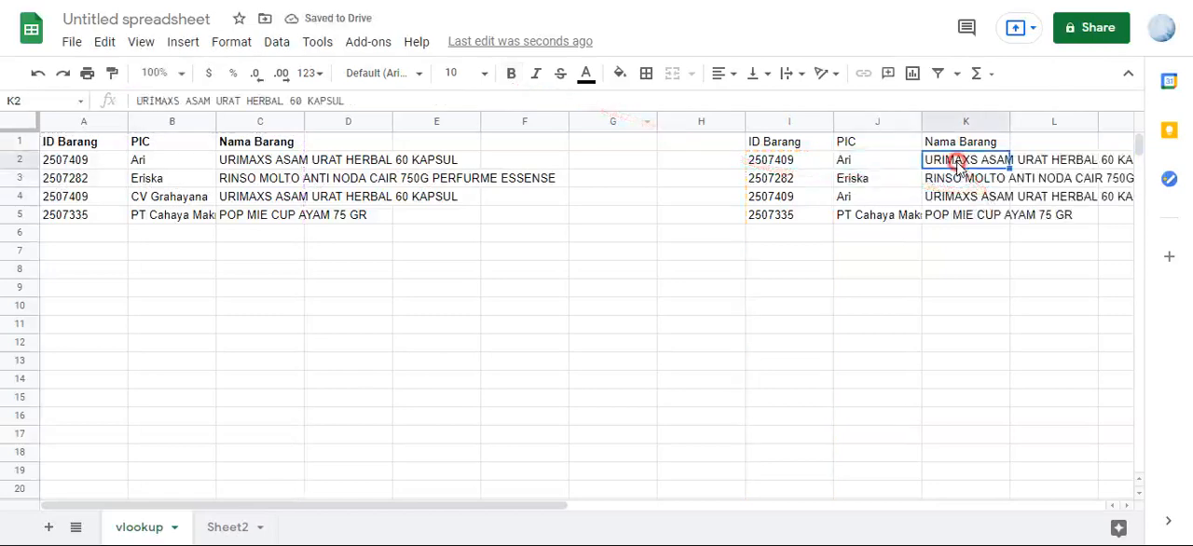
left_click(960, 179)
left_click(969, 196)
left_click(945, 216)
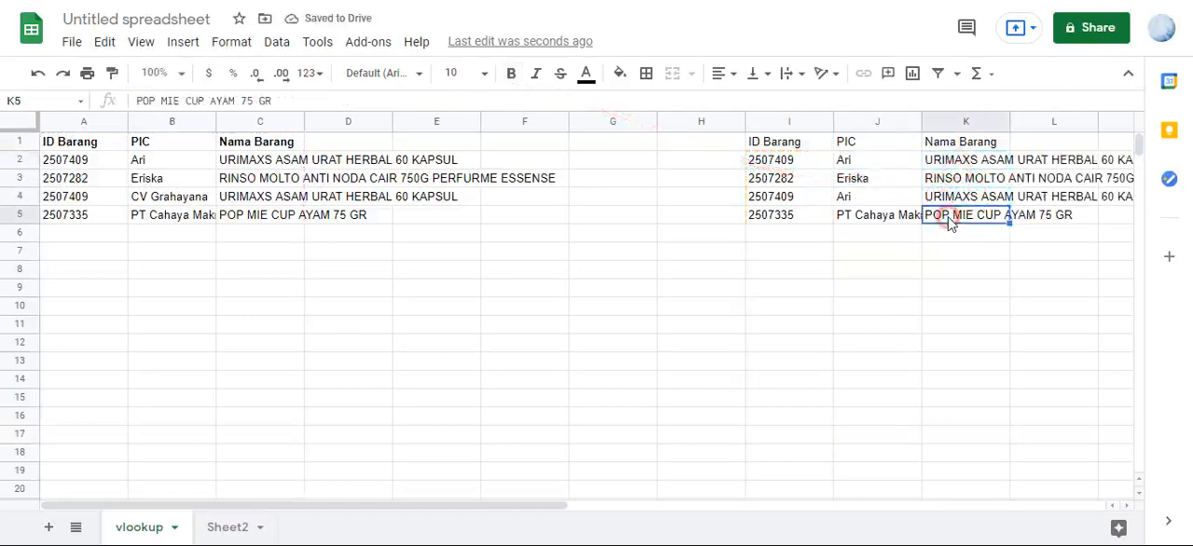
- Examine cells J2:J5 one by one to compare the array formula in J2 with the contents of the cells below it
left_click(874, 160)
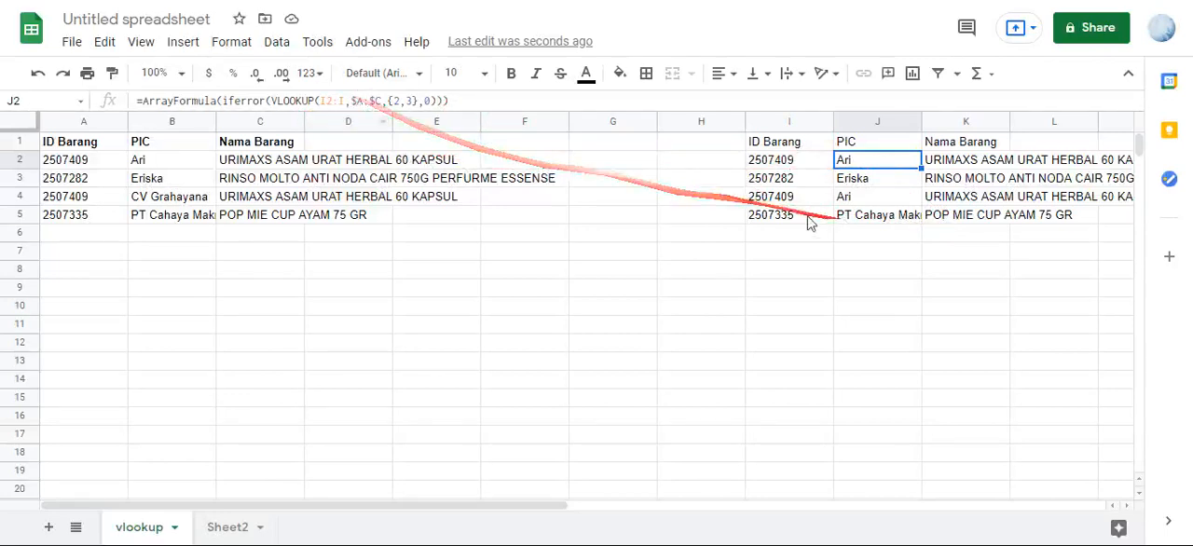
left_click(904, 179)
left_click(905, 199)
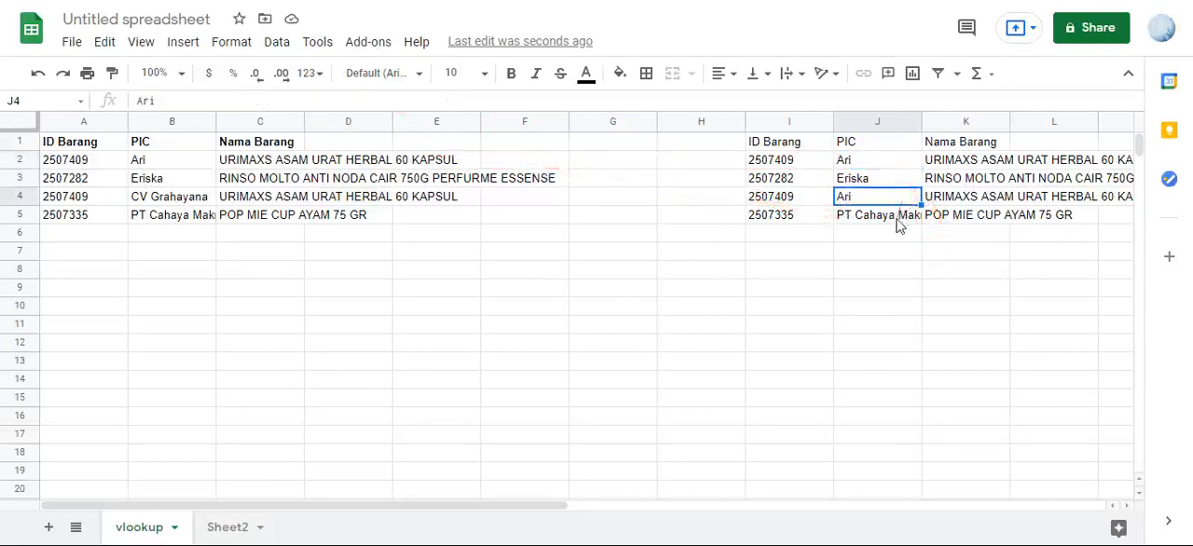
left_click(896, 217)
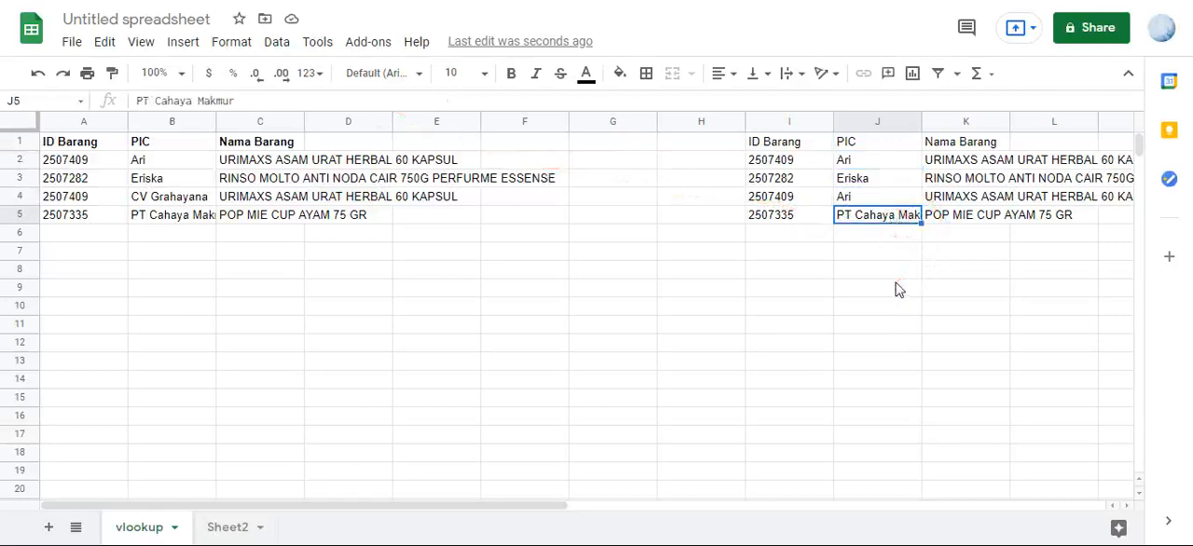
left_click(882, 160)
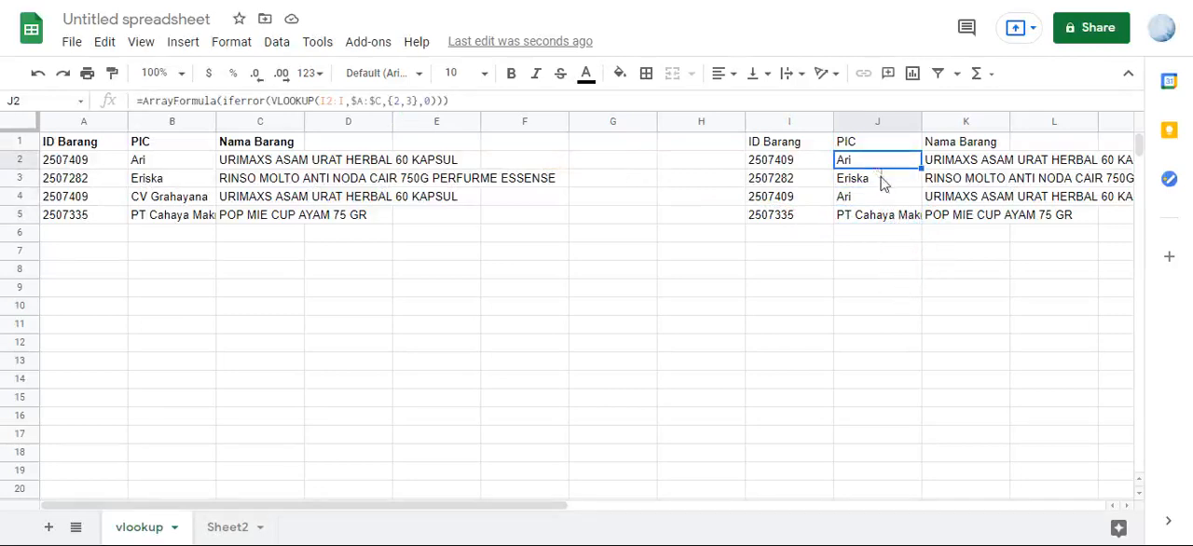
left_click(890, 186)
left_click(890, 164)
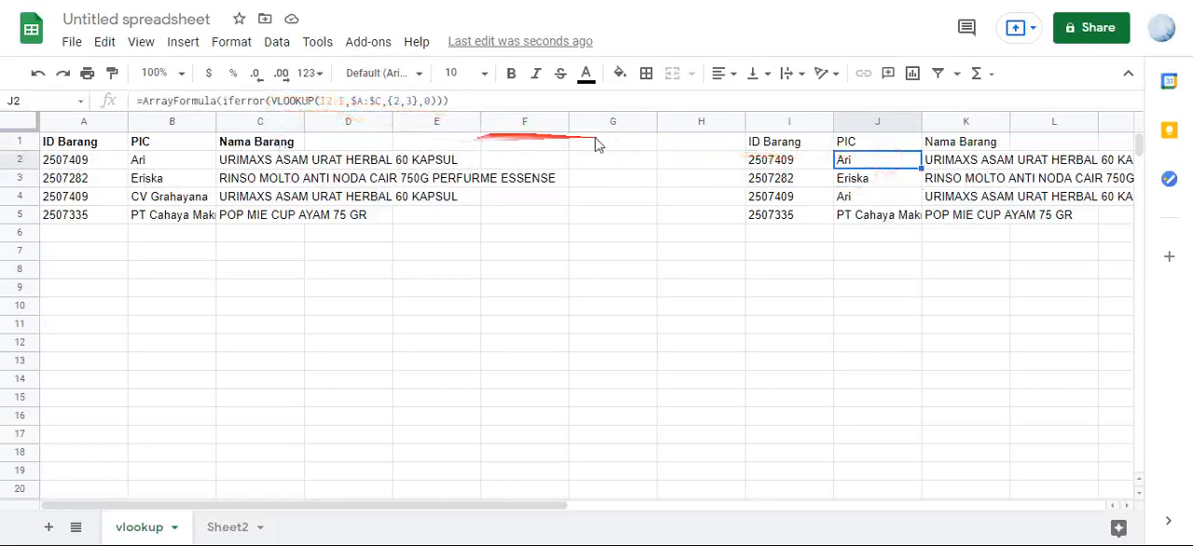
left_click(886, 185)
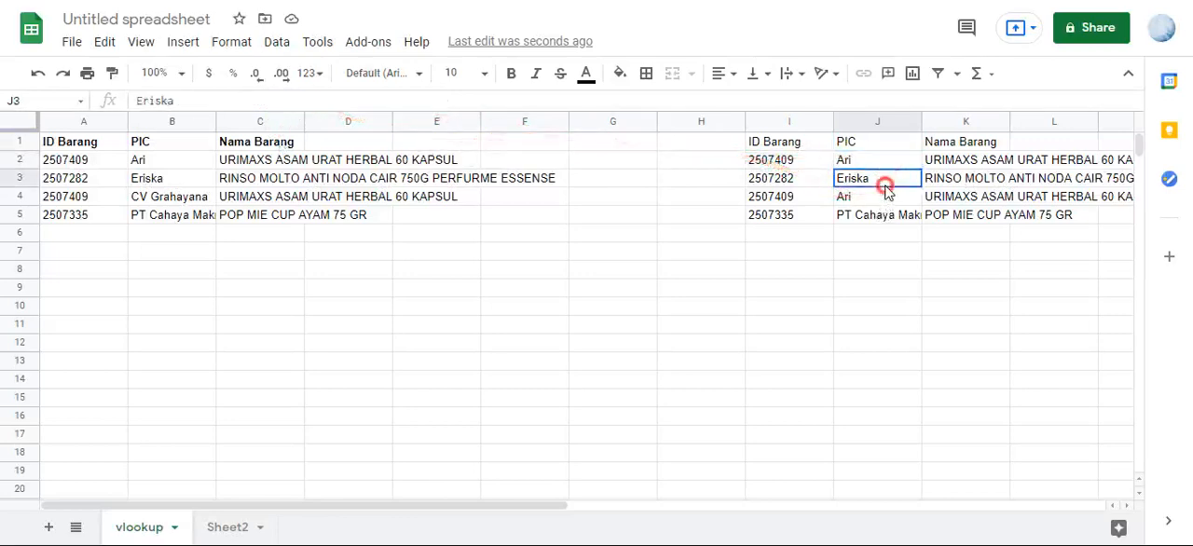
left_click(965, 251)
left_click(909, 266)
left_click(972, 270)
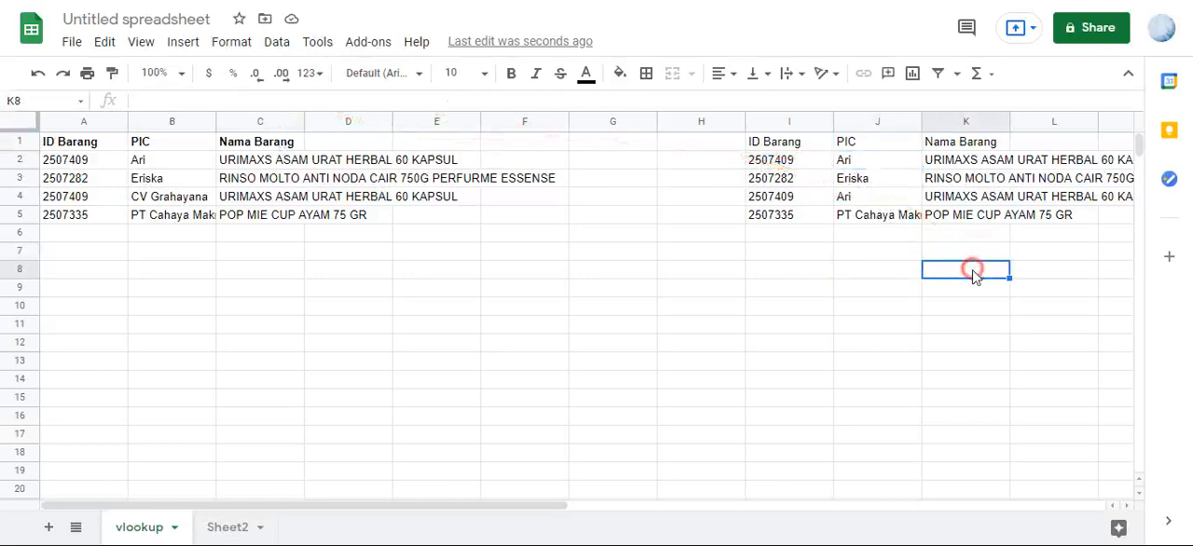
left_click(900, 276)
left_click(958, 279)
left_click(887, 327)
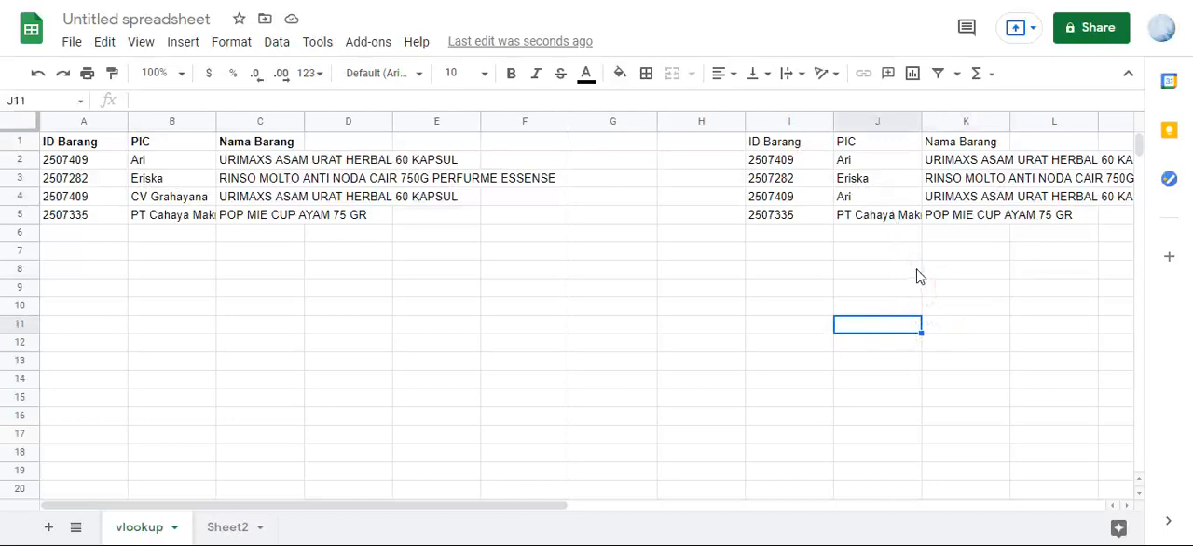
- Enter s in J9, inside the array formula's output range, and inspect the resulting error on J2
left_click(876, 288)
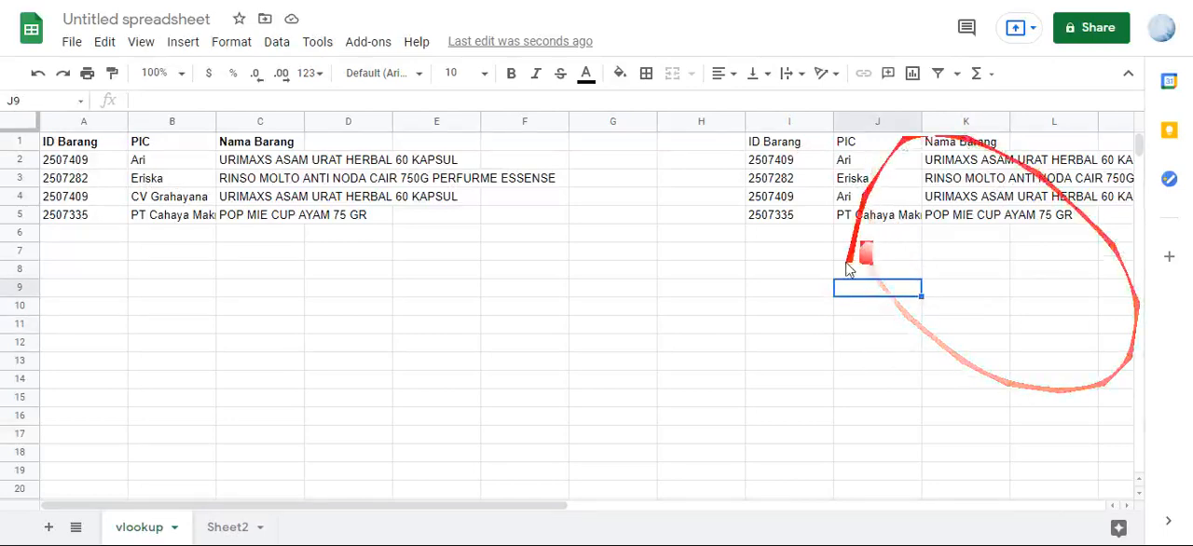
type("s")
left_click(876, 343)
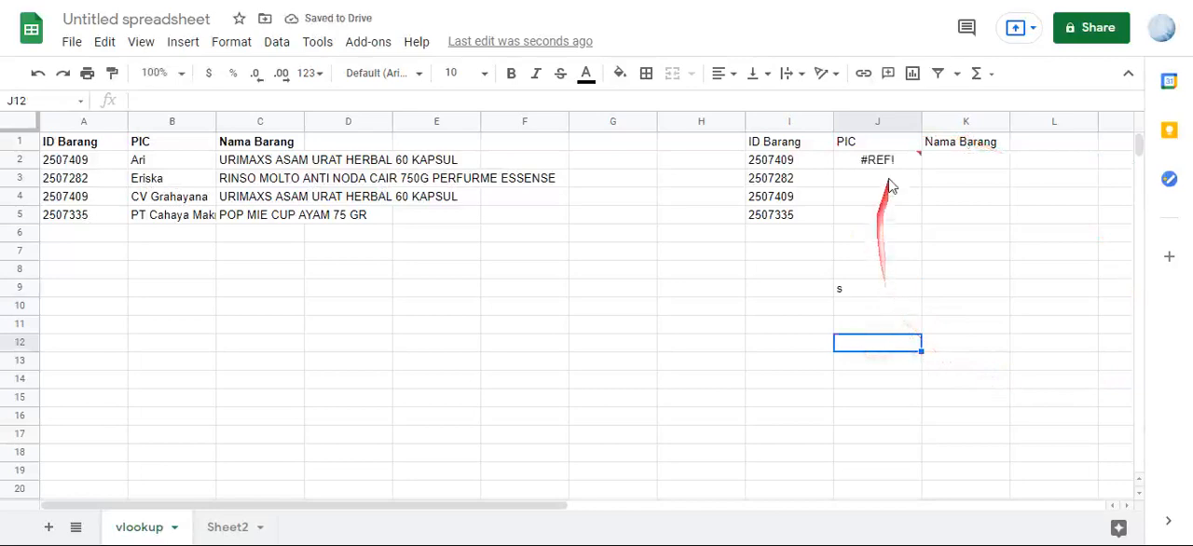
mouse_move(890, 174)
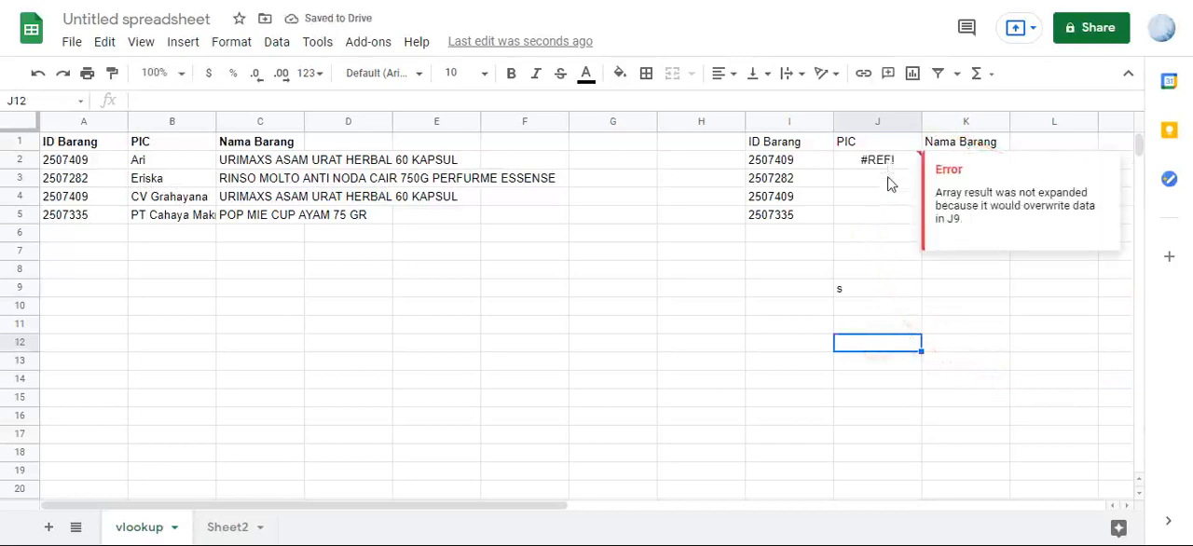
left_click(889, 181)
left_click(895, 162)
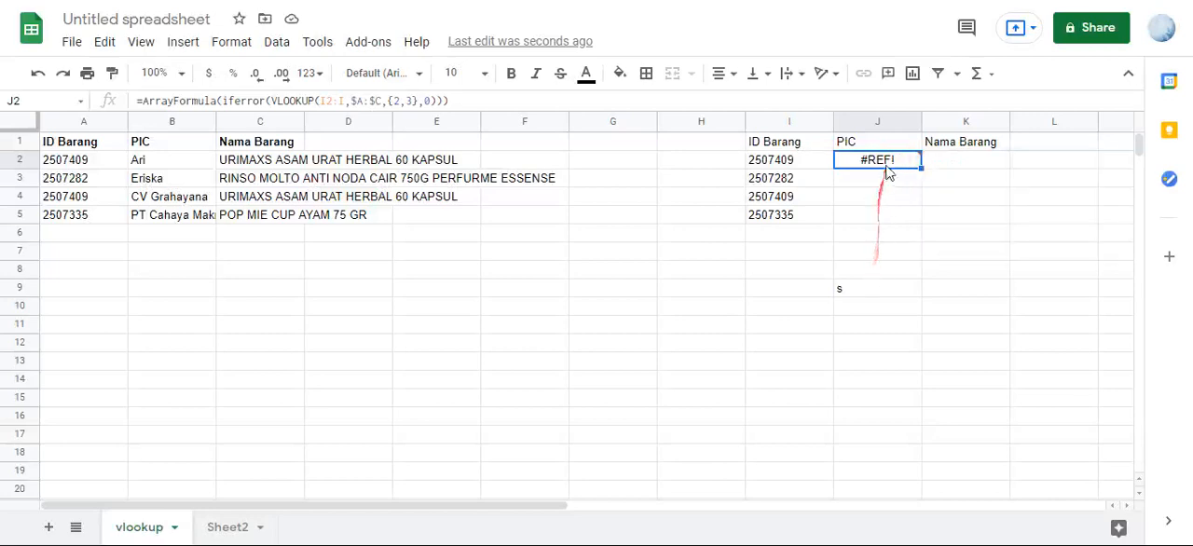
- Clear J9 to free the array's output range and check the formula in J2
left_click(869, 293)
key("Delete")
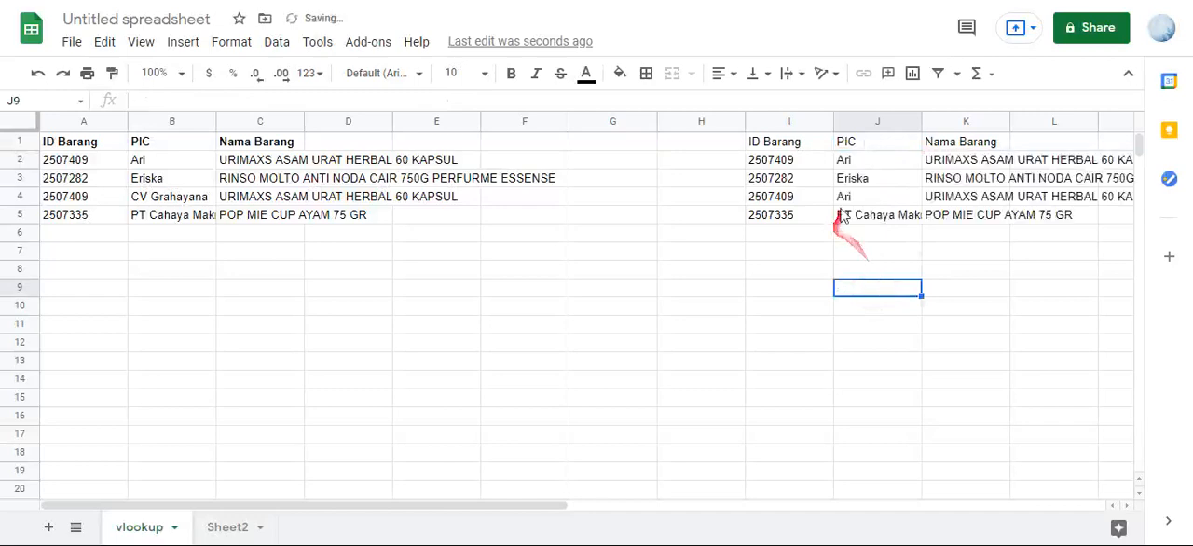
left_click(860, 164)
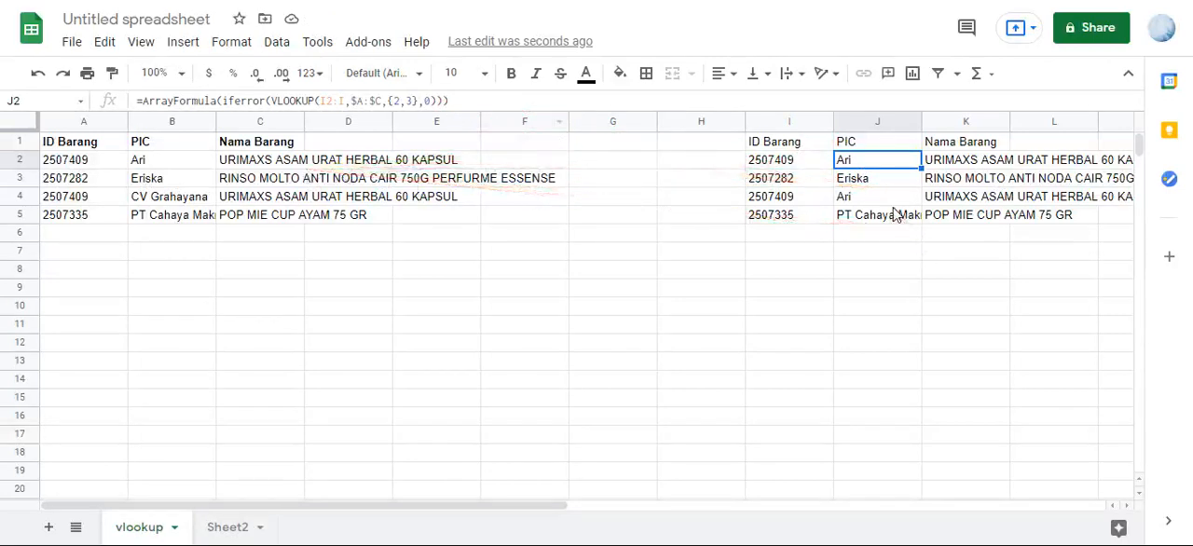
- Examine how ID Barang, PIC and Nama Barang relate in rows 2 and 3 of the source table
left_click(102, 165)
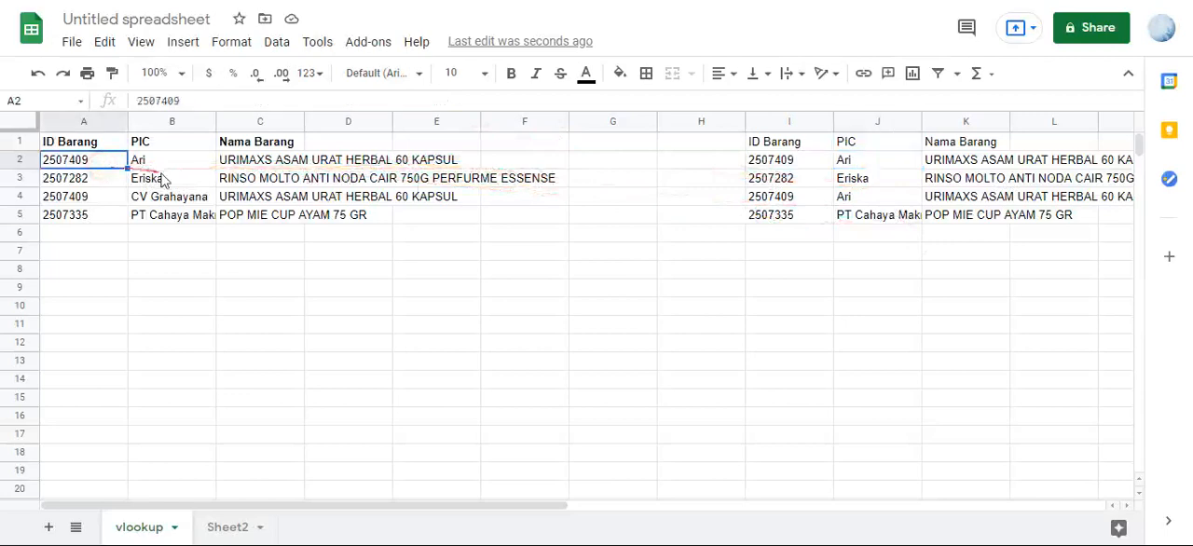
left_click(196, 165)
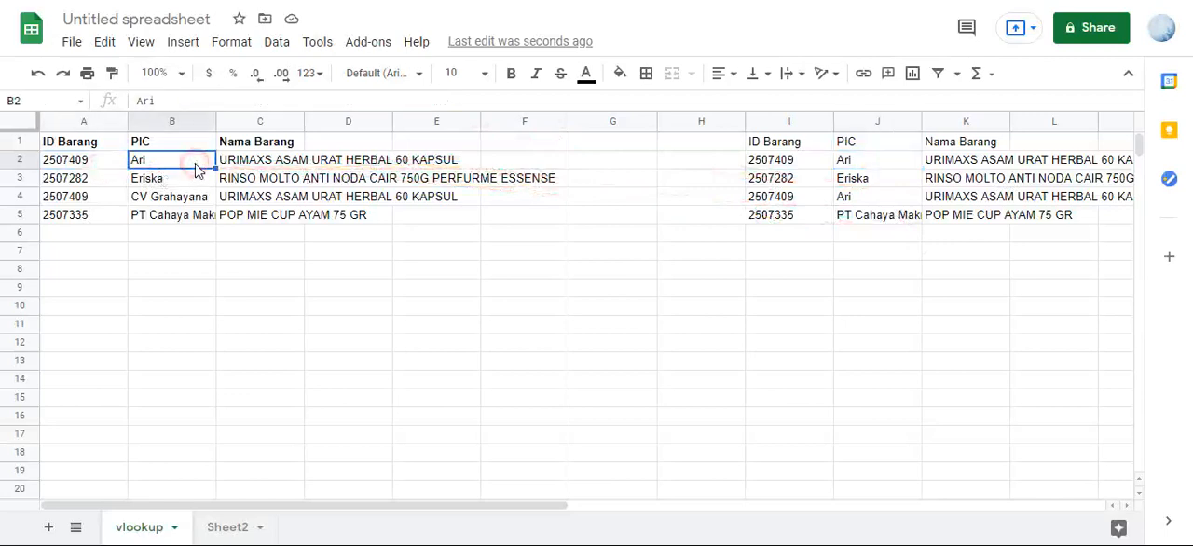
left_click(103, 166)
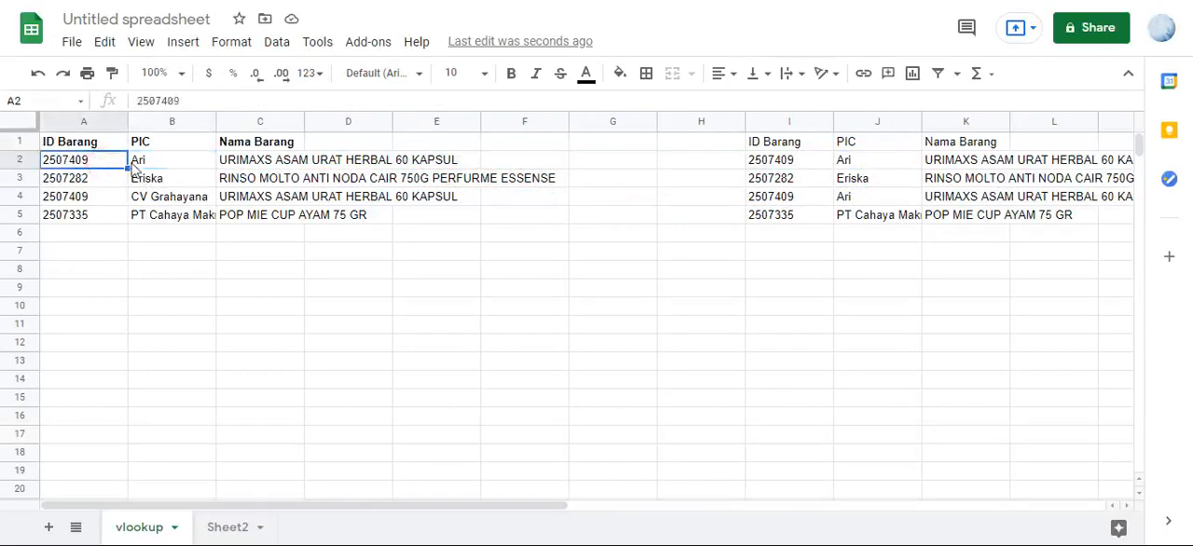
left_click_drag(154, 163, 110, 160)
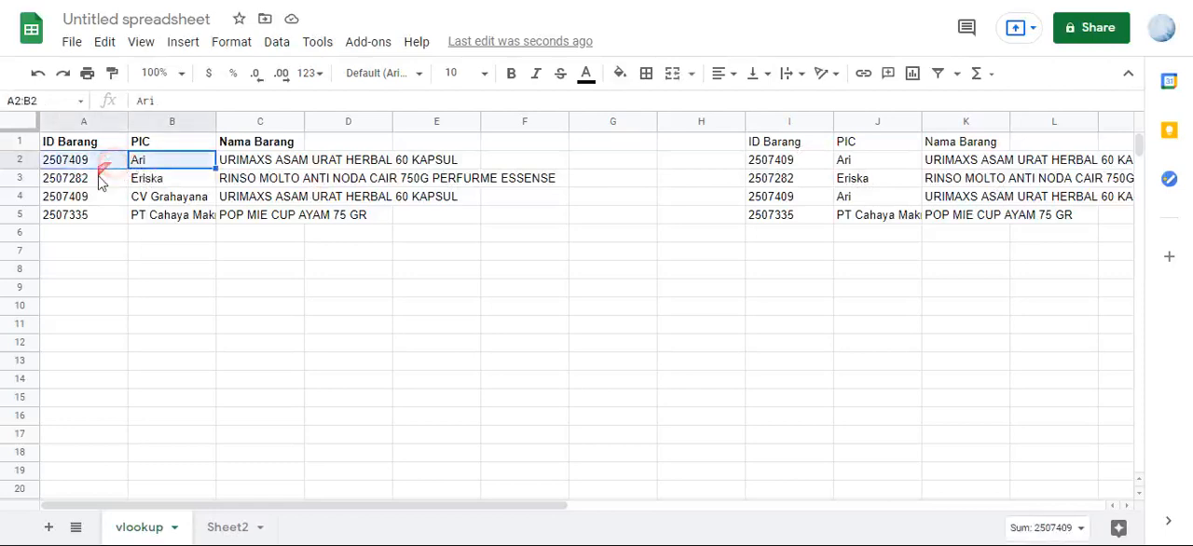
left_click(103, 183)
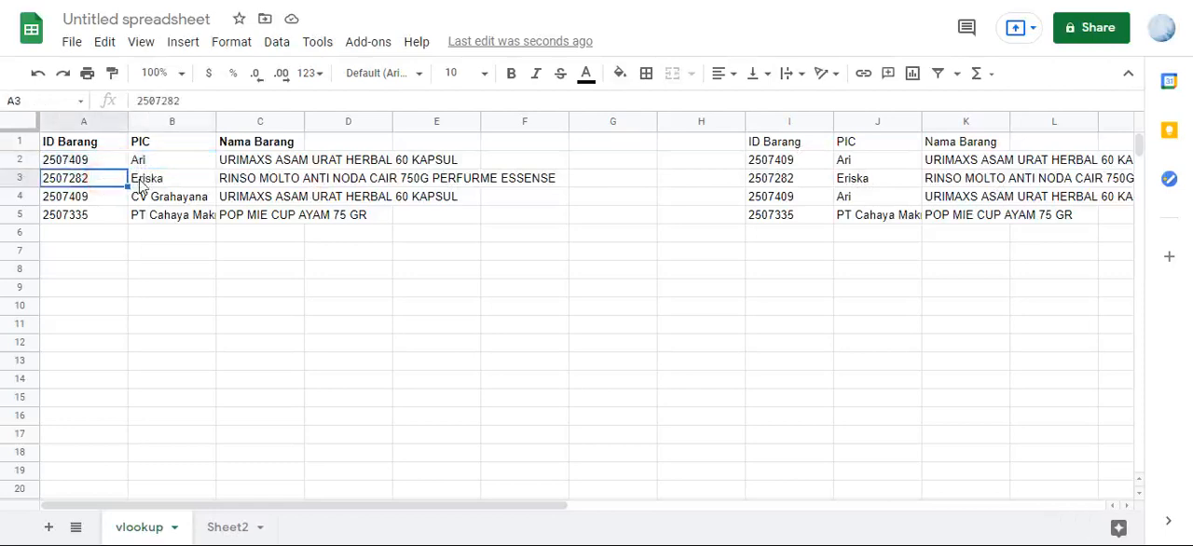
left_click(142, 185)
left_click(123, 185)
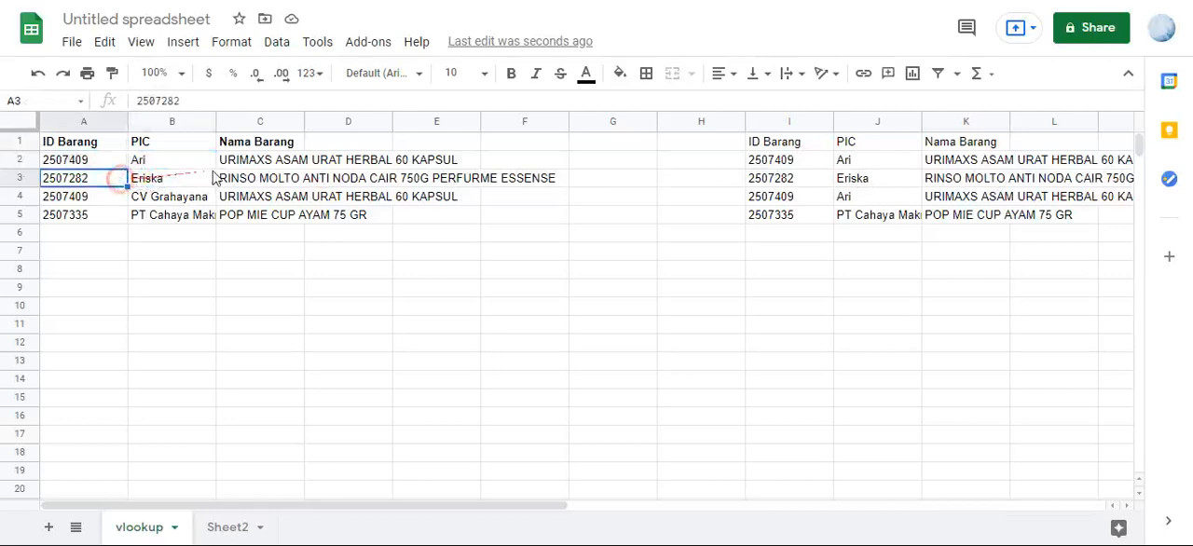
left_click(261, 161)
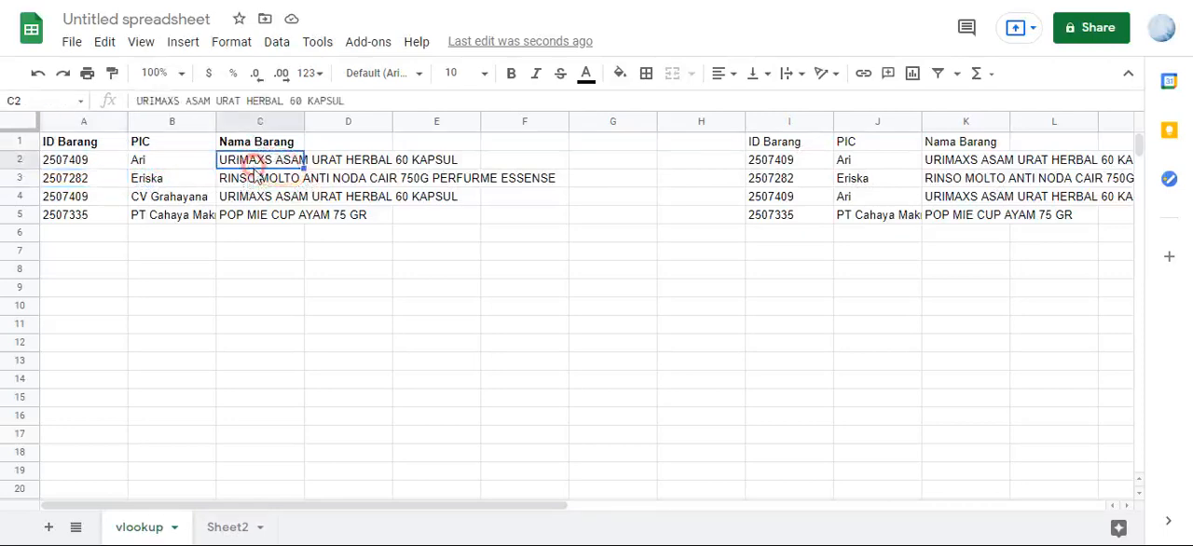
left_click(256, 183)
left_click(255, 161)
left_click(250, 179)
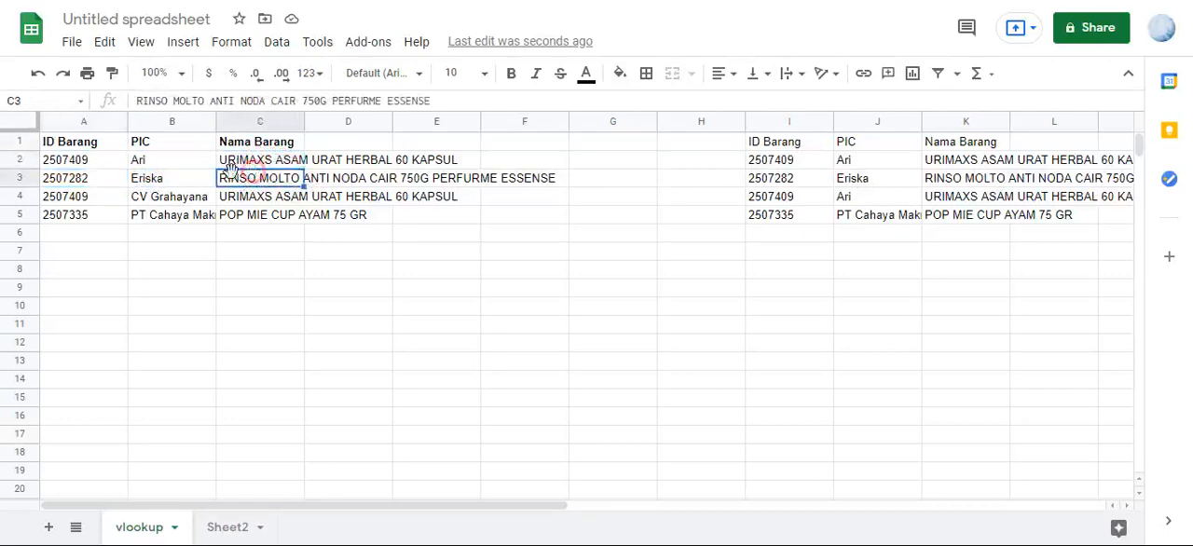
left_click(162, 164)
left_click(151, 177)
- Insert a column before the source table's ID Barang column and give it the header Key
left_click(110, 163)
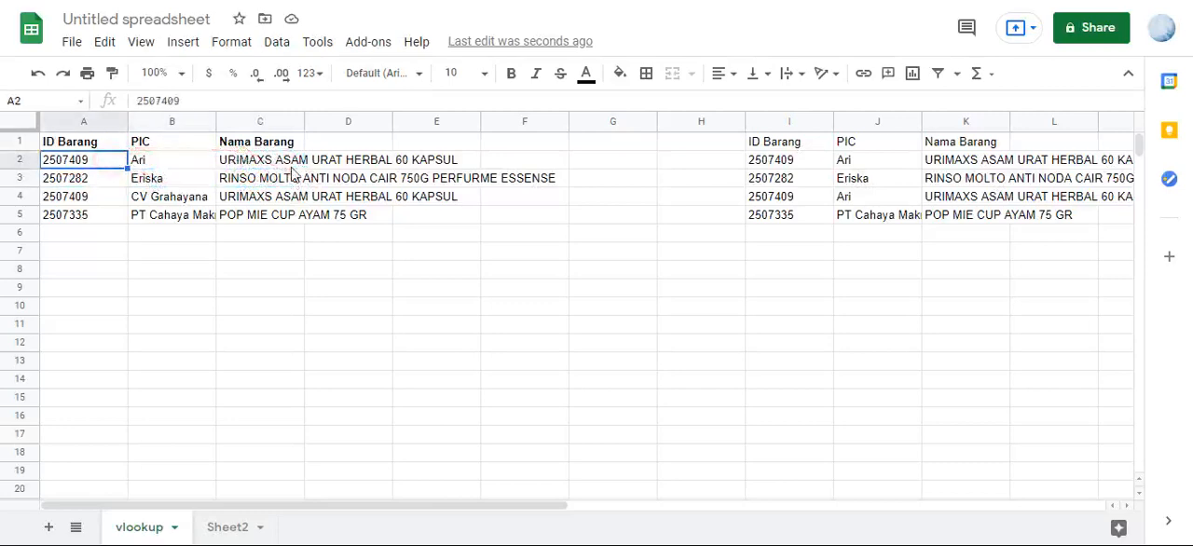
left_click(198, 44)
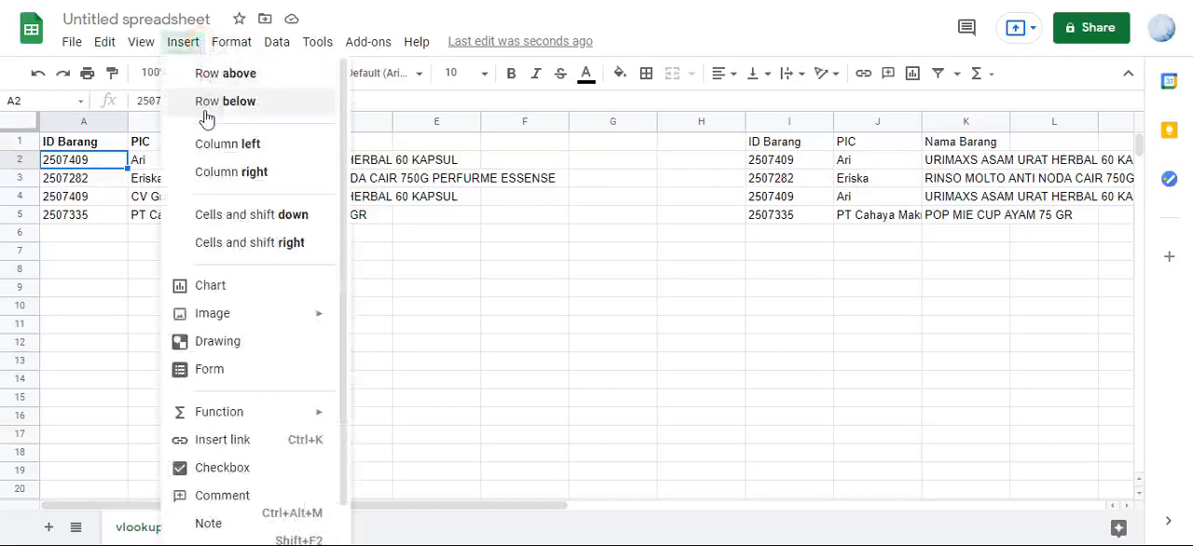
left_click(208, 145)
left_click(111, 148)
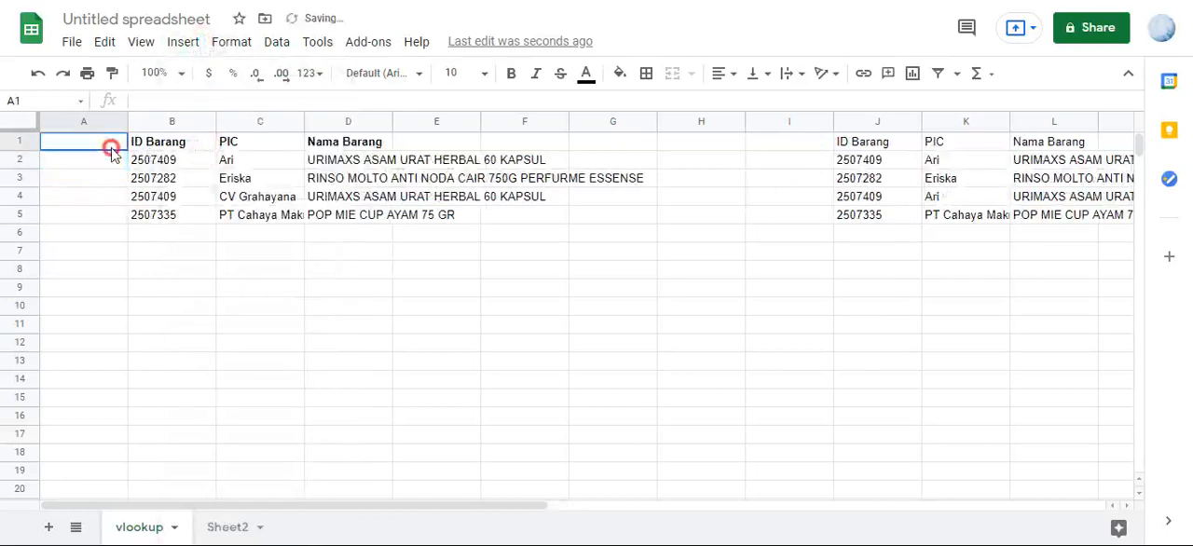
type("Key")
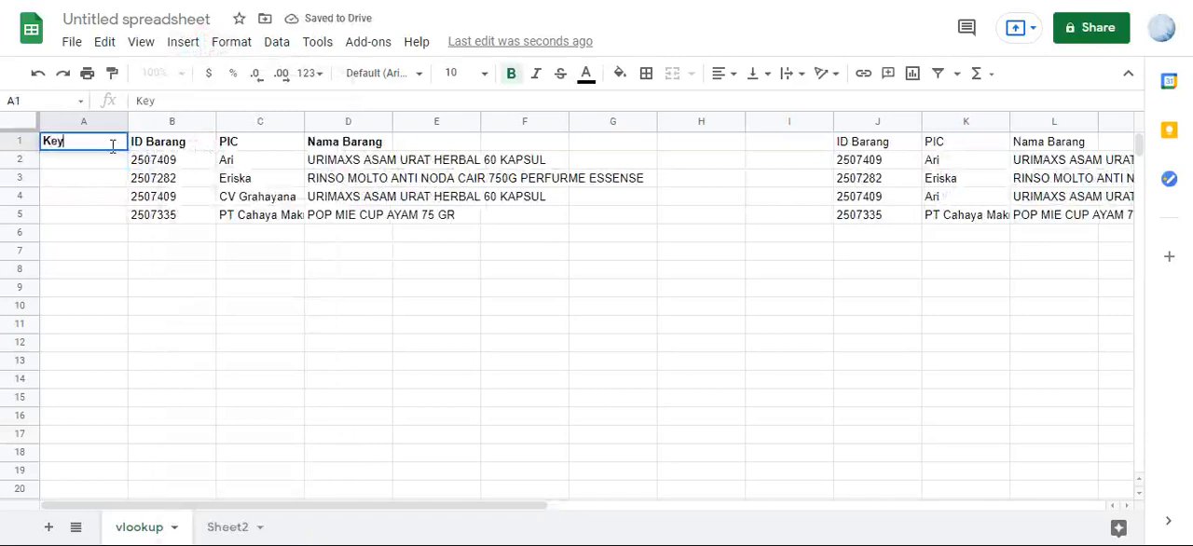
key("Return")
- Enter =ArrayFormula(B2:B&C2:C) in A2 to join ID Barang and PIC into a key for every row
type("=")
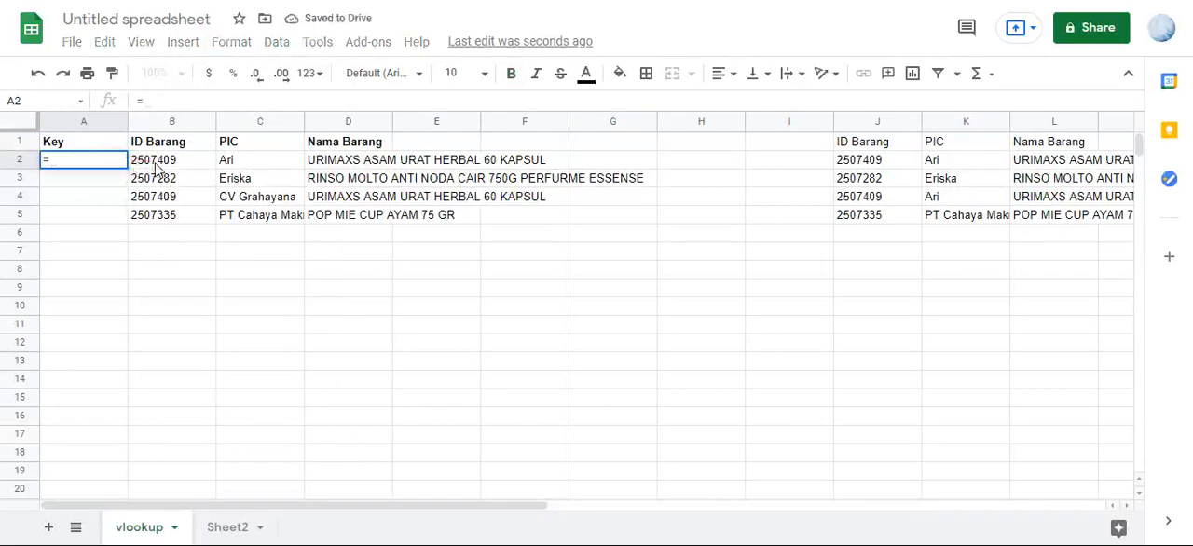
left_click_drag(157, 166, 158, 178)
key("BackSpace")
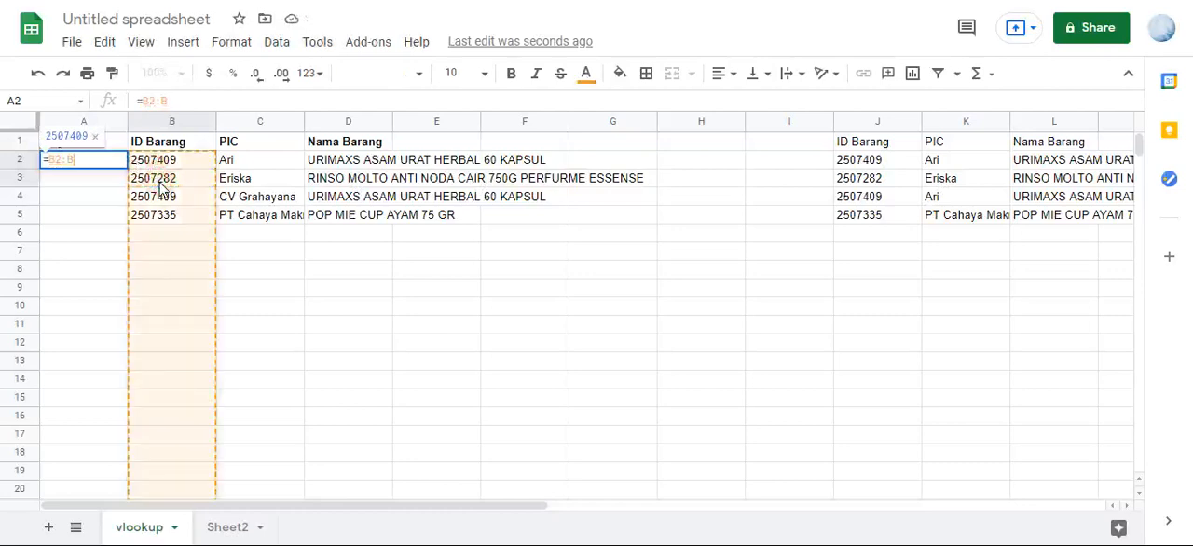
type("&")
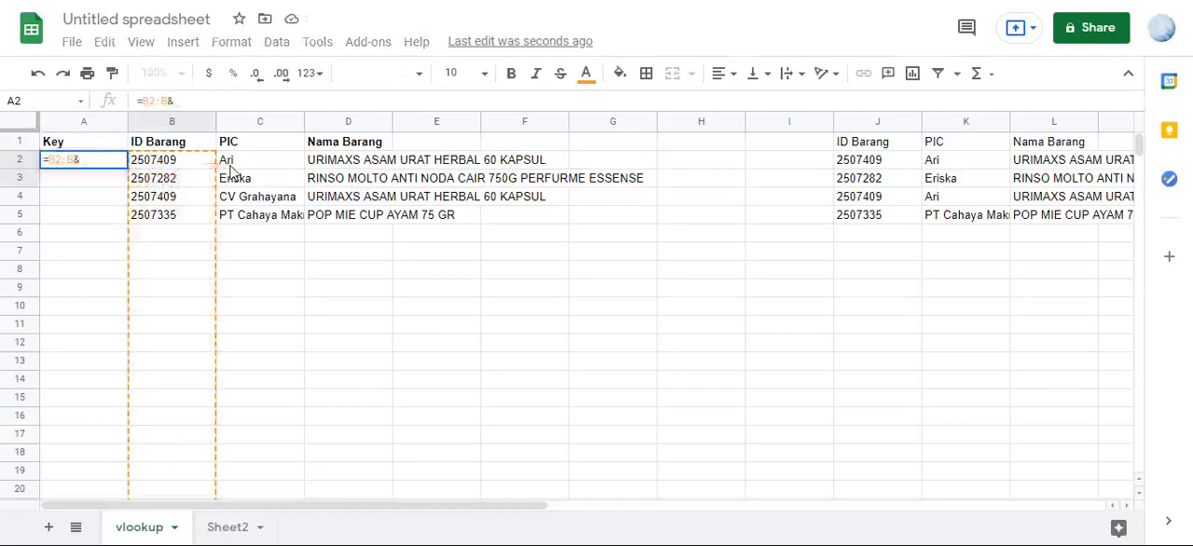
left_click(231, 166)
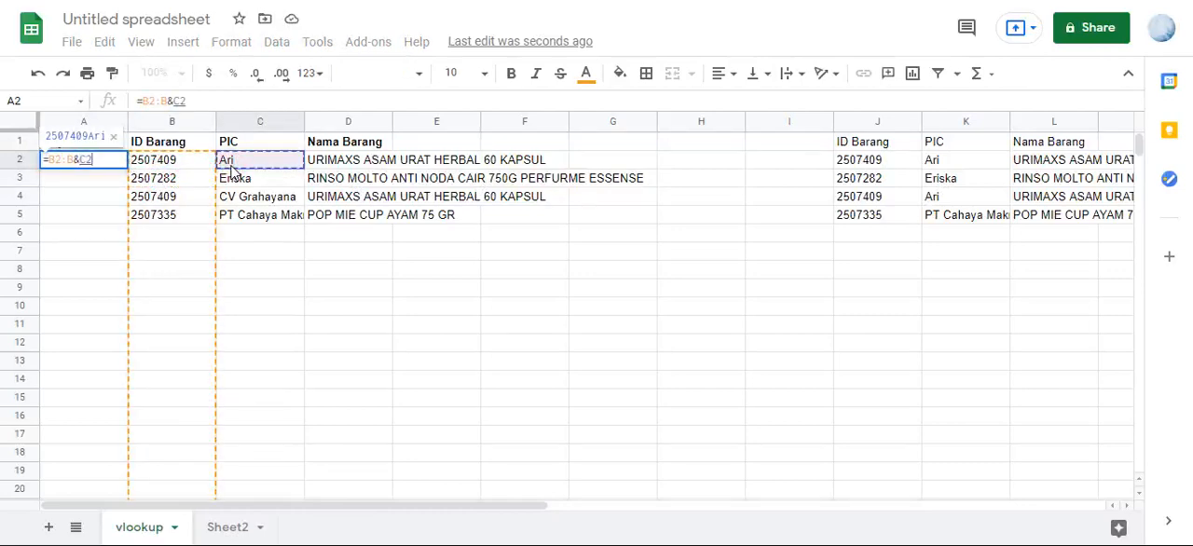
type(":C")
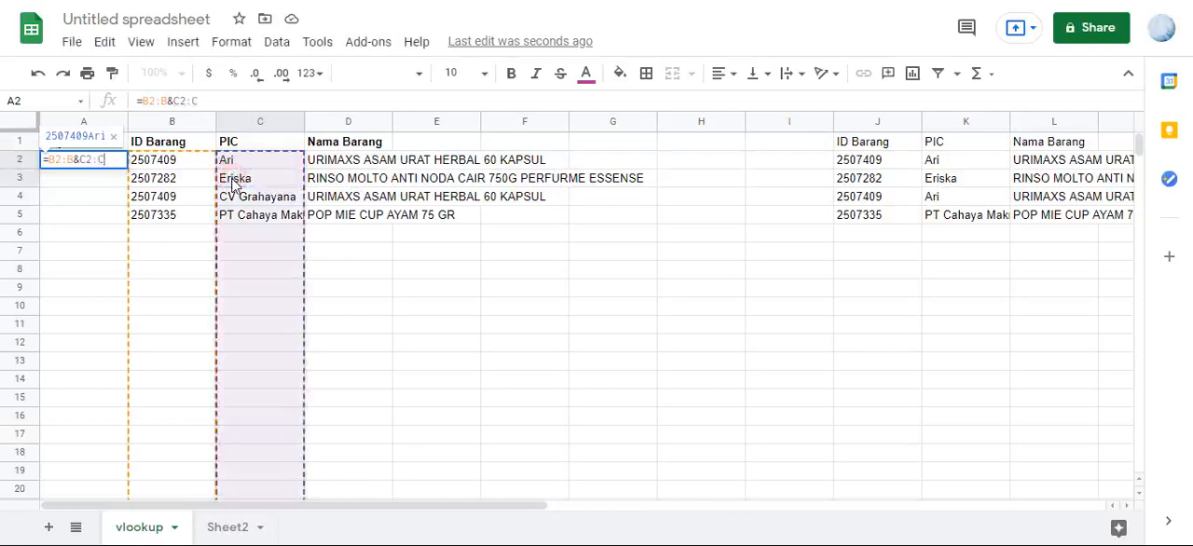
key("ctrl+shift+Return")
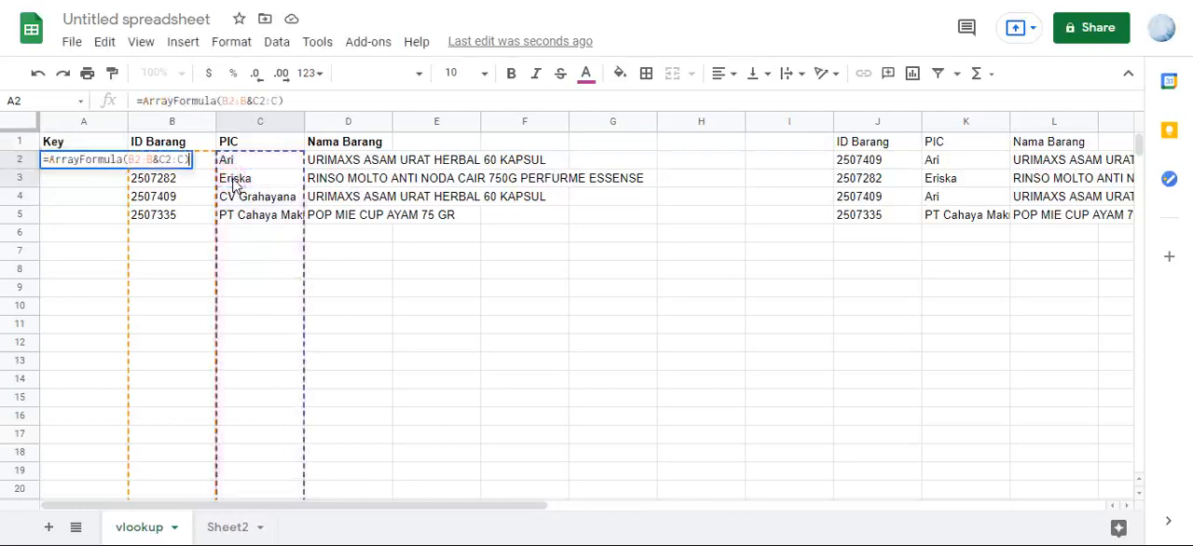
key("Return")
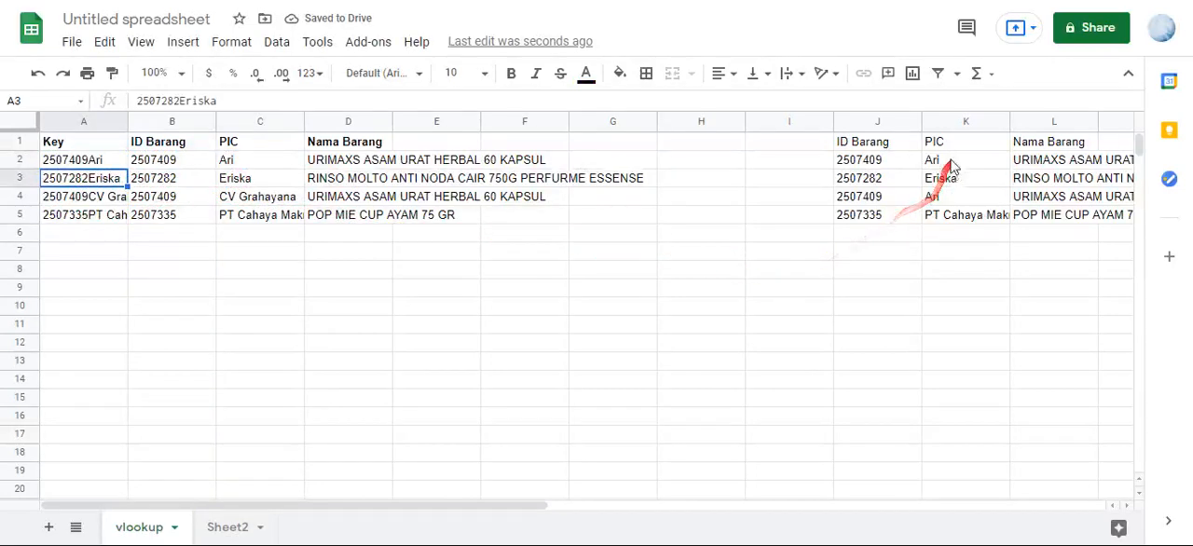
- Replace the PIC lookup results in K1:K5 with plain values and check cells K2:K4
left_click_drag(951, 151, 942, 213)
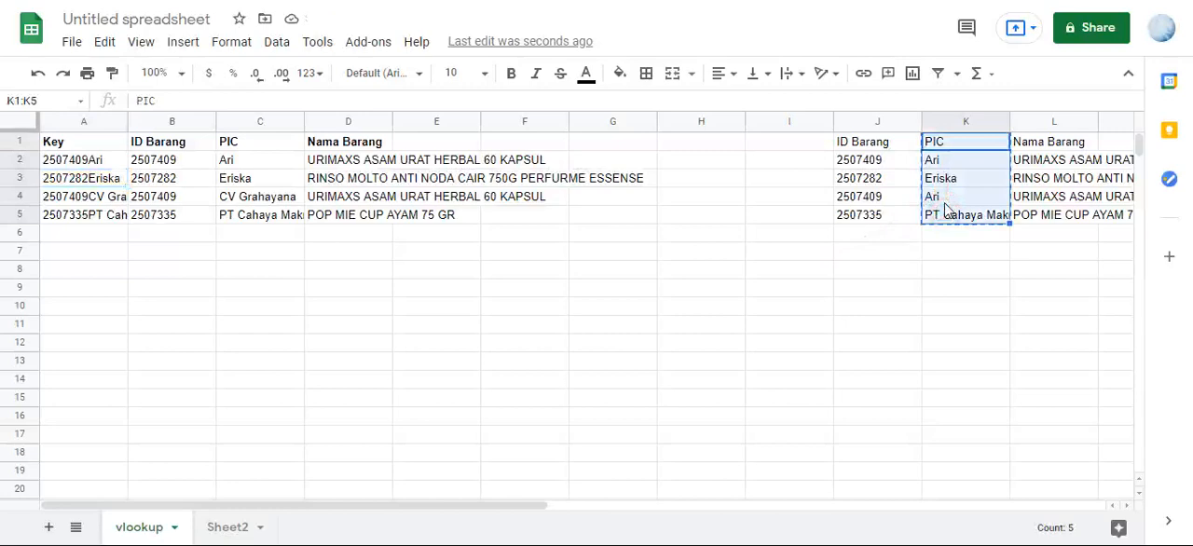
key("ctrl+shift+v")
left_click(949, 197)
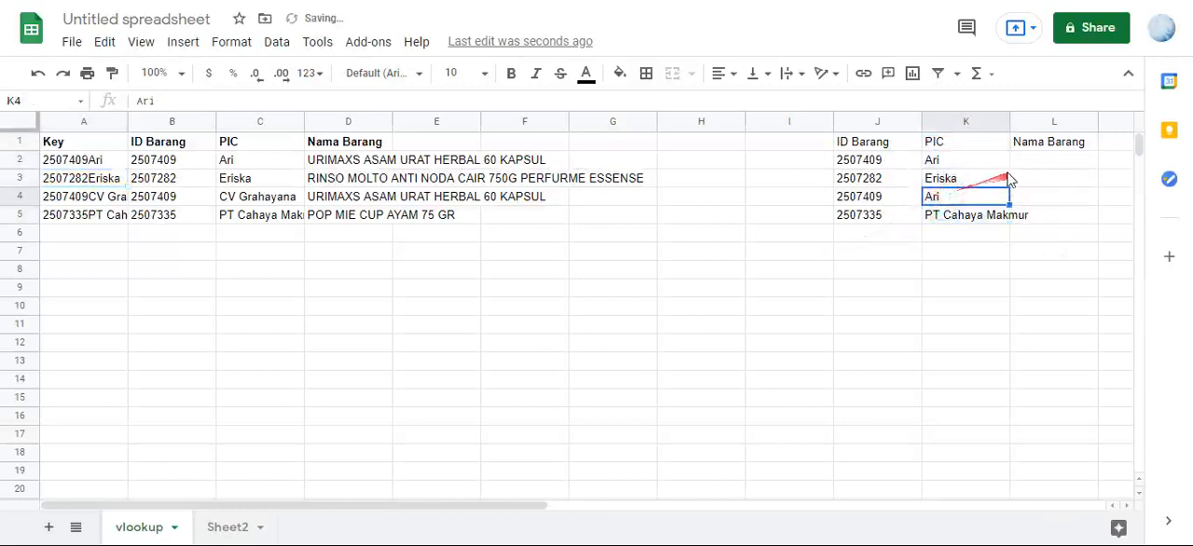
left_click(991, 159)
left_click(988, 180)
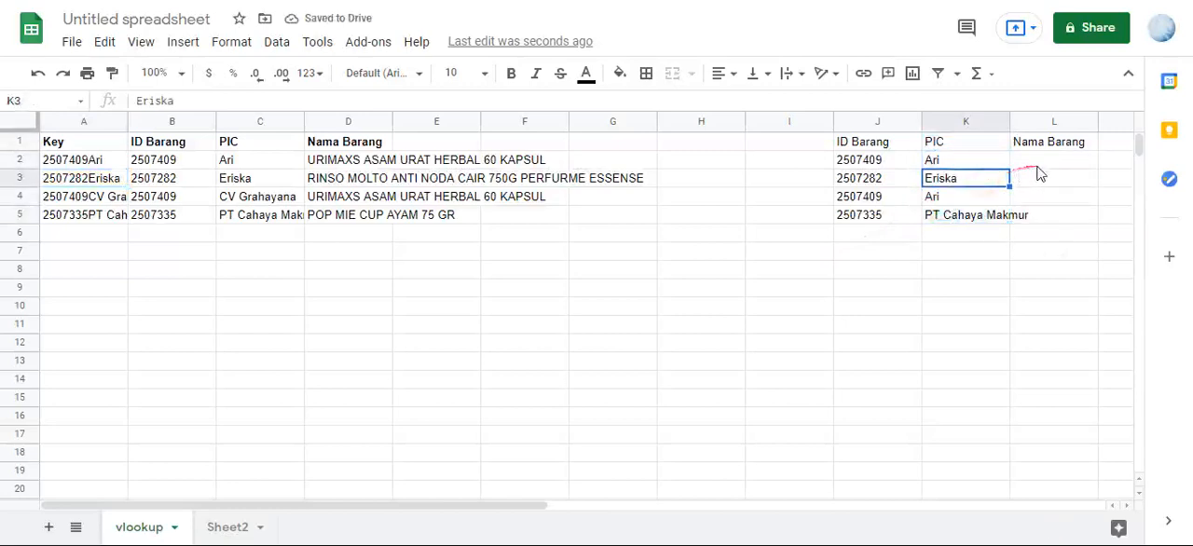
- Examine the ID Barang and PIC cells J2 and K2 that identify the item for Nama Barang in L2
left_click(1042, 163)
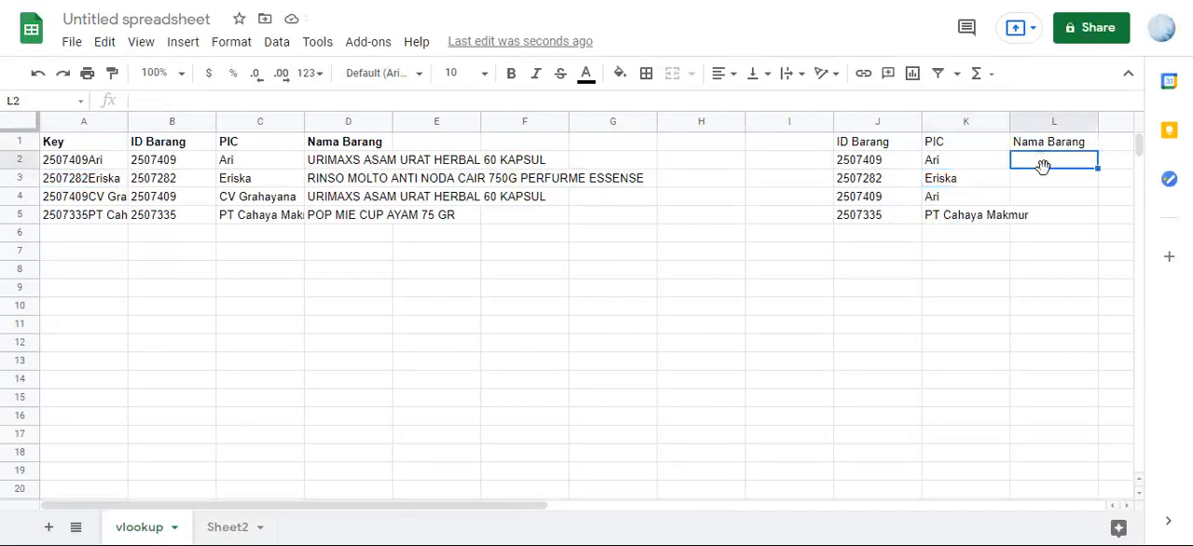
scroll(1039, 172, "right", 1)
left_click(956, 165)
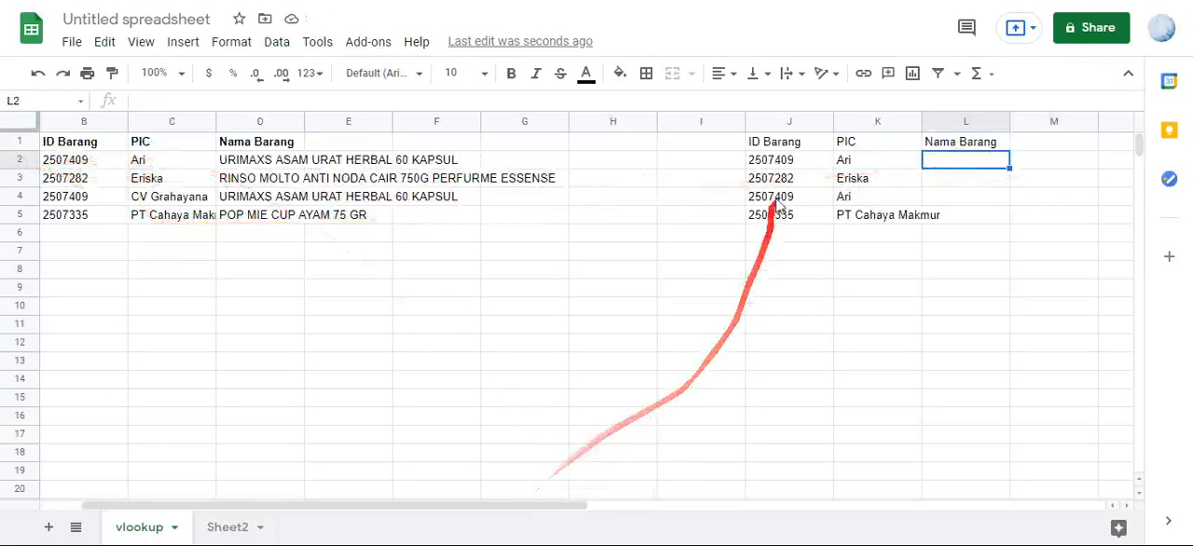
left_click(770, 161)
left_click(860, 163)
left_click(782, 163)
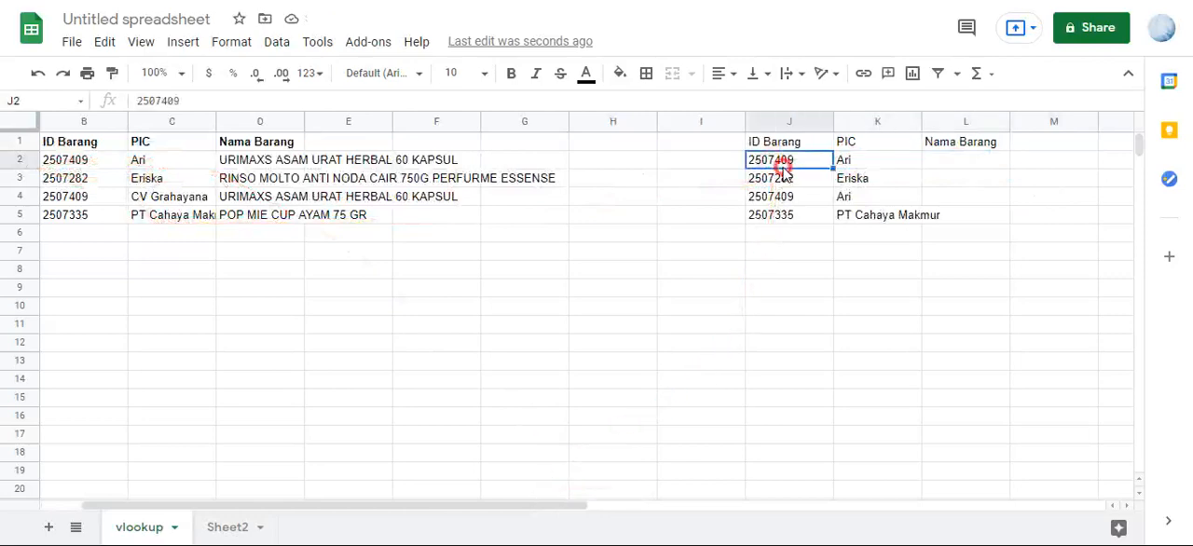
left_click(868, 166)
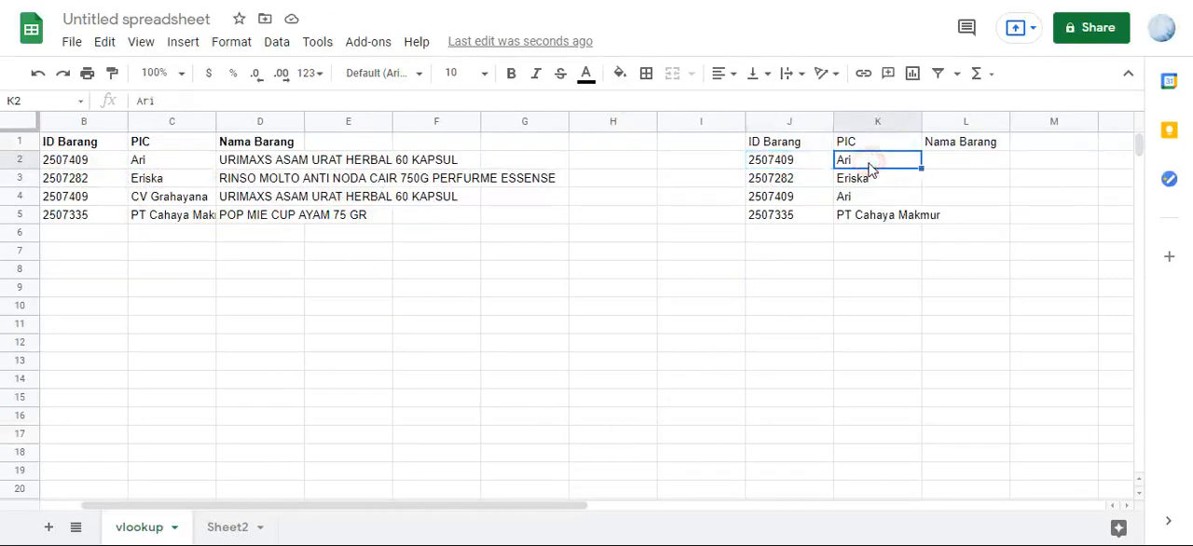
- Start an IFERROR(VLOOKUP( formula in L2 with J2:J&K2:K as the combined search key
left_click(967, 164)
type("=")
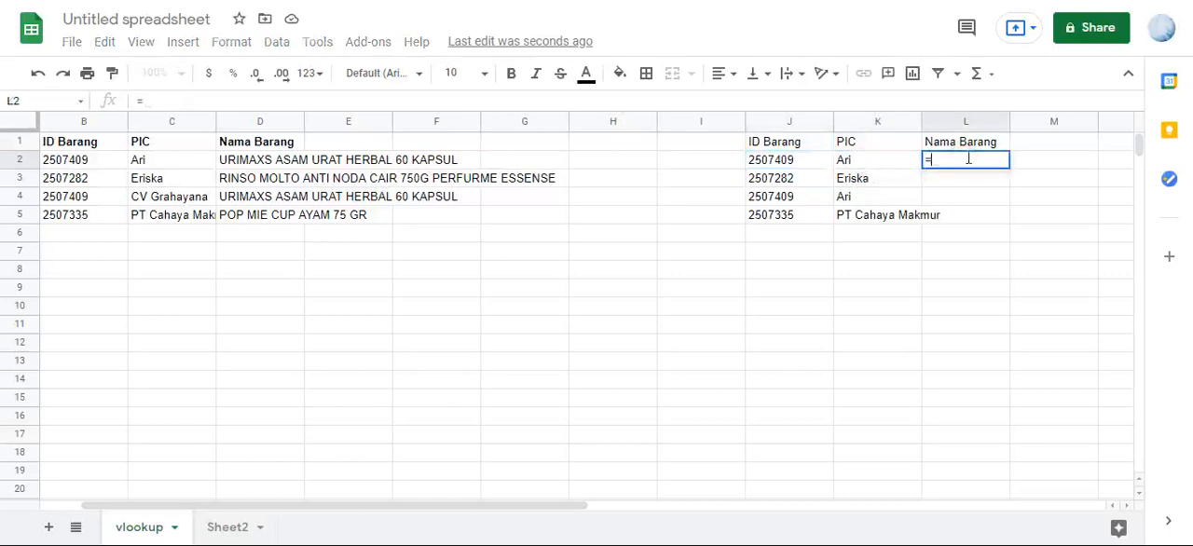
type("IFERROR(")
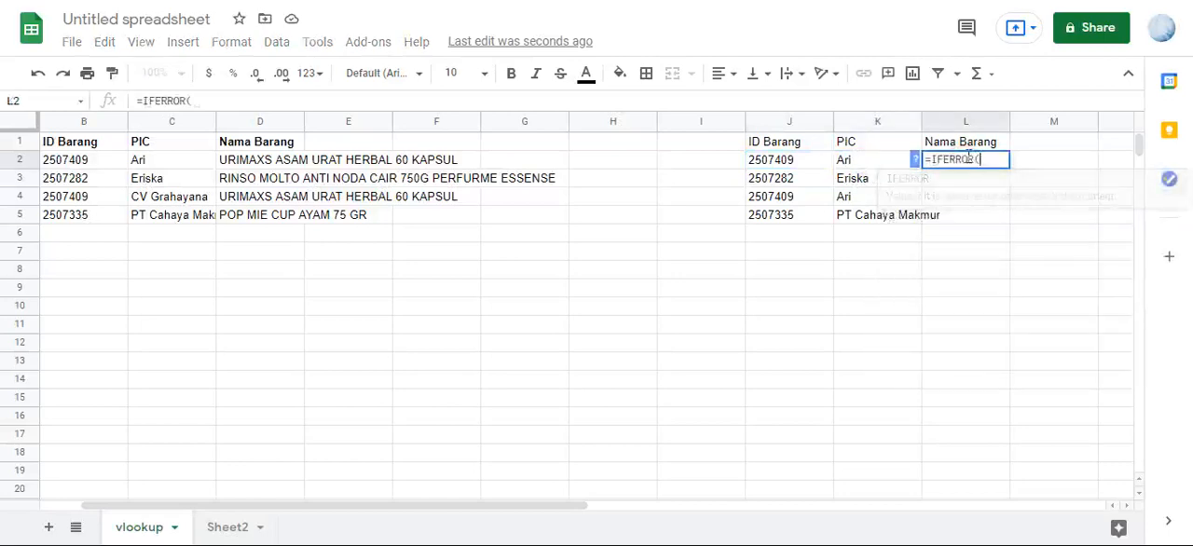
type("VLOOKUP(")
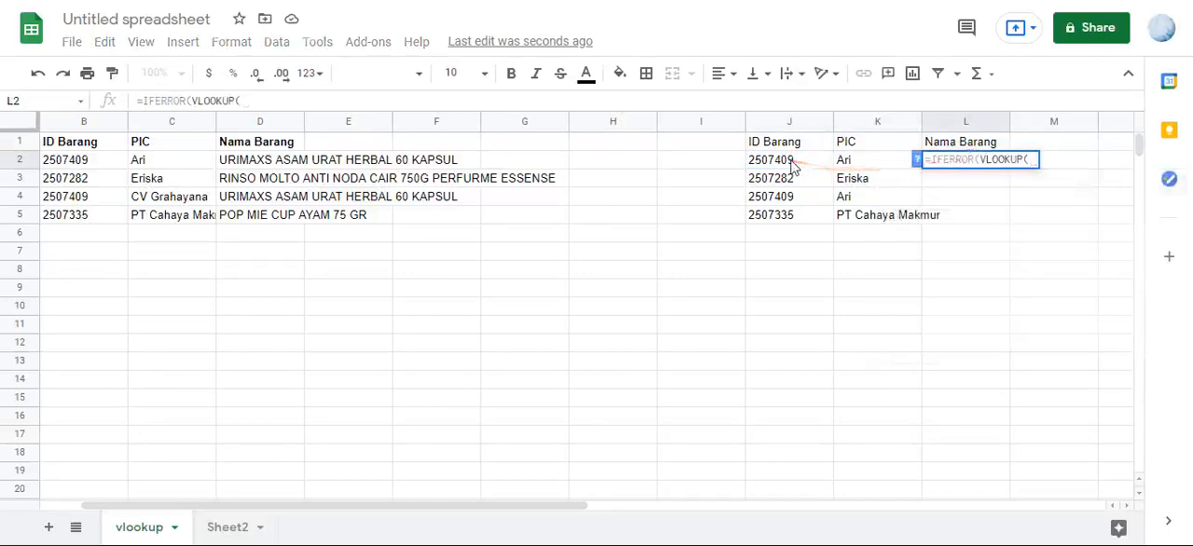
left_click_drag(791, 164, 789, 179)
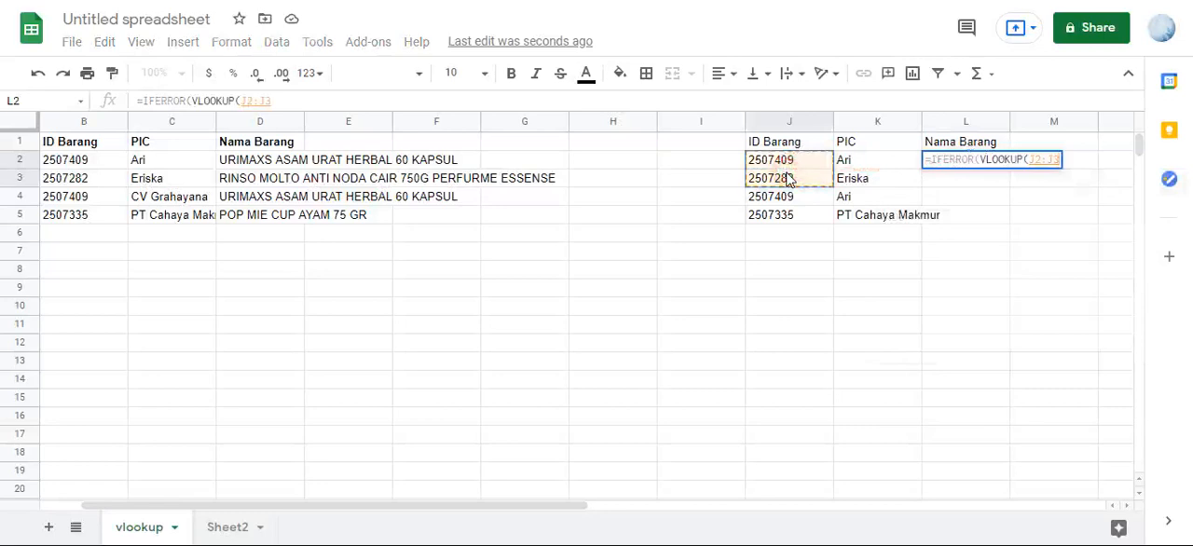
key("BackSpace")
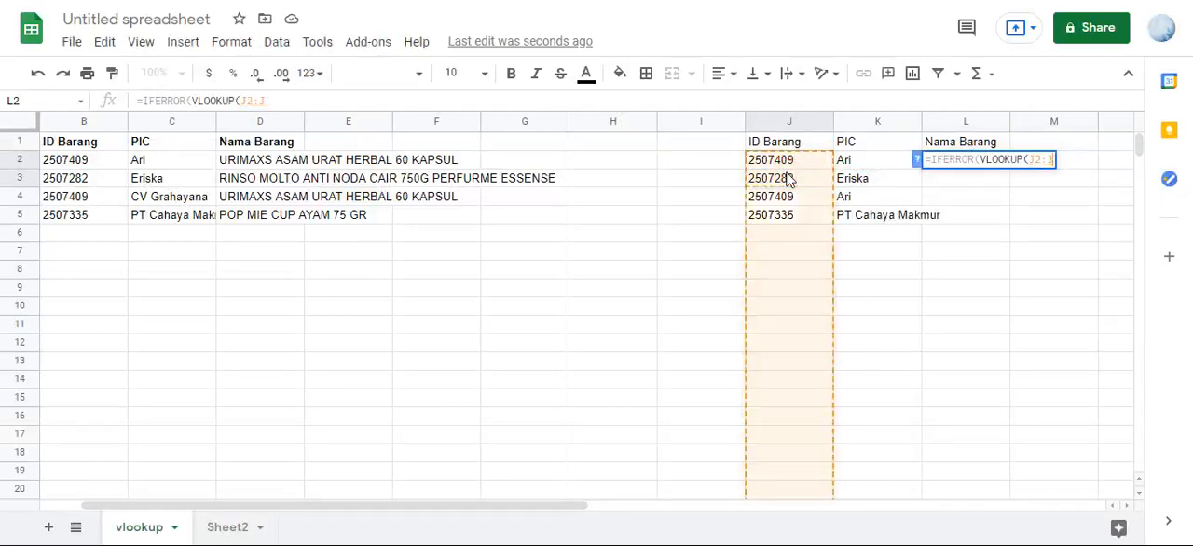
type("&")
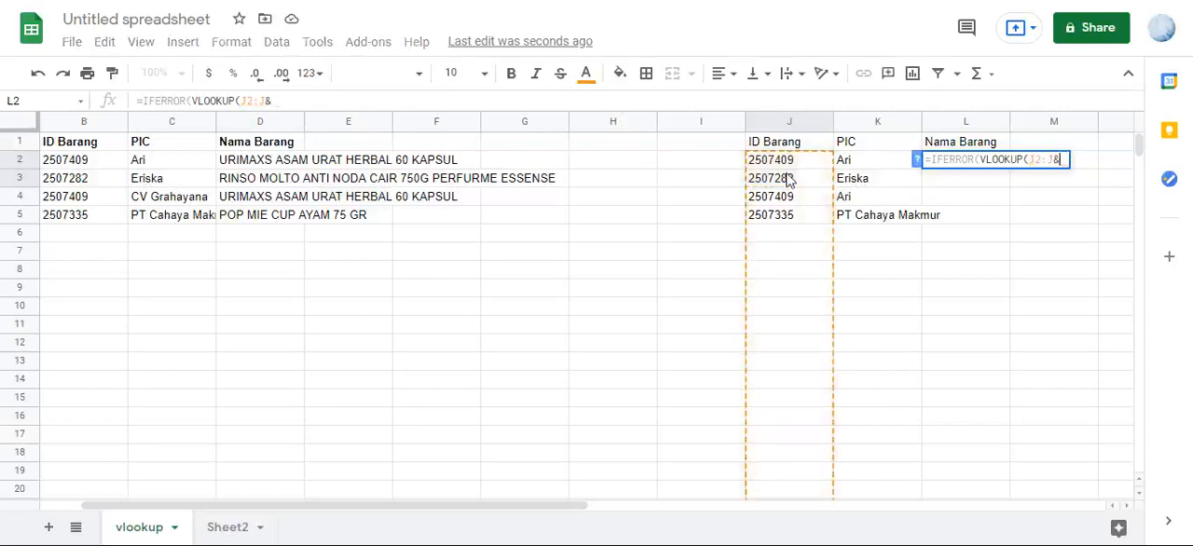
left_click_drag(844, 160, 848, 182)
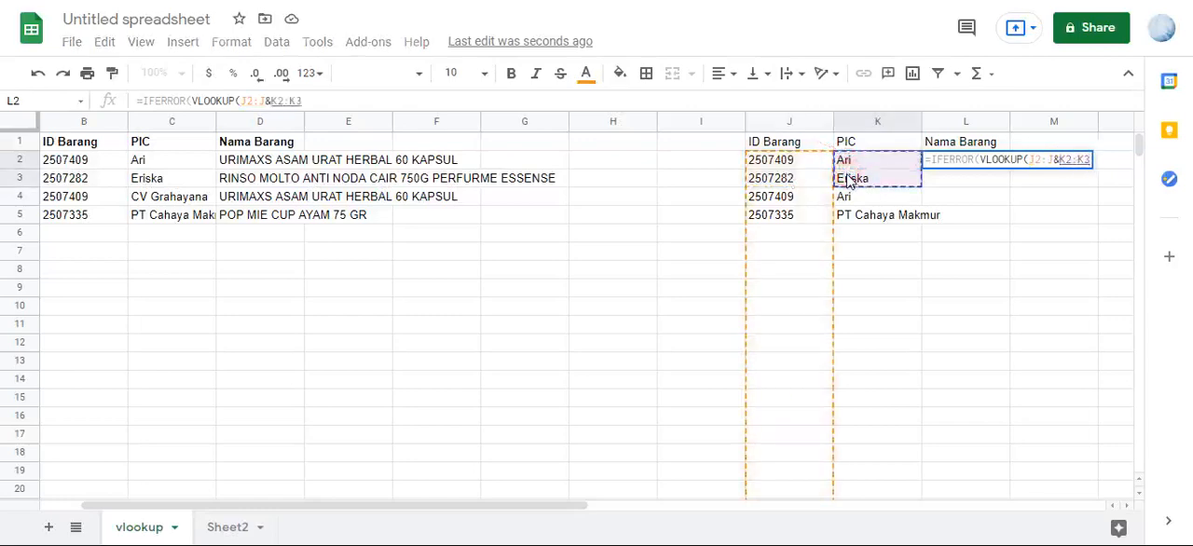
key("BackSpace")
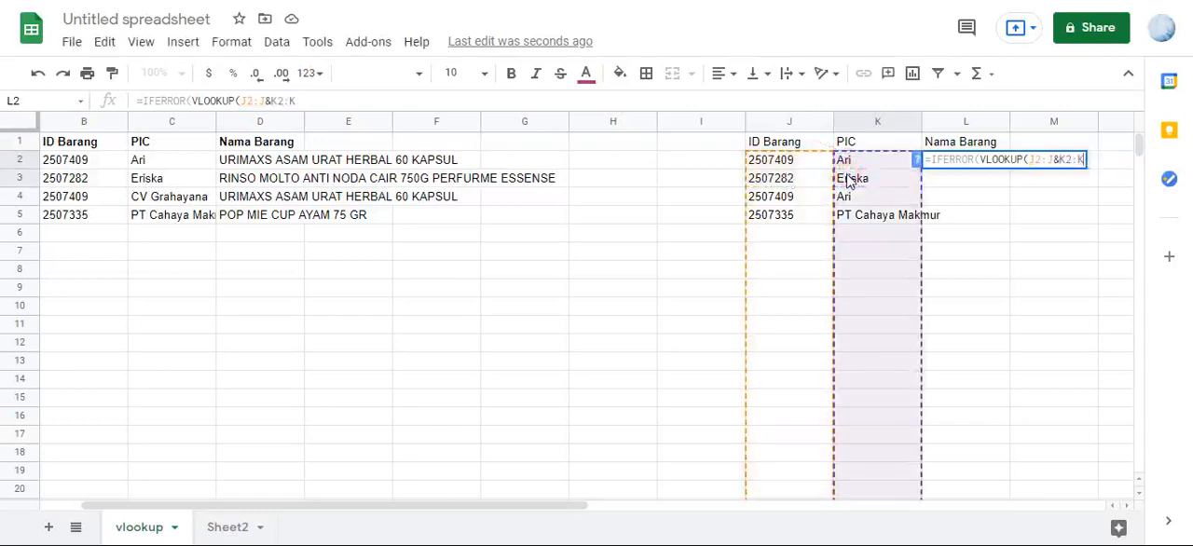
type(",")
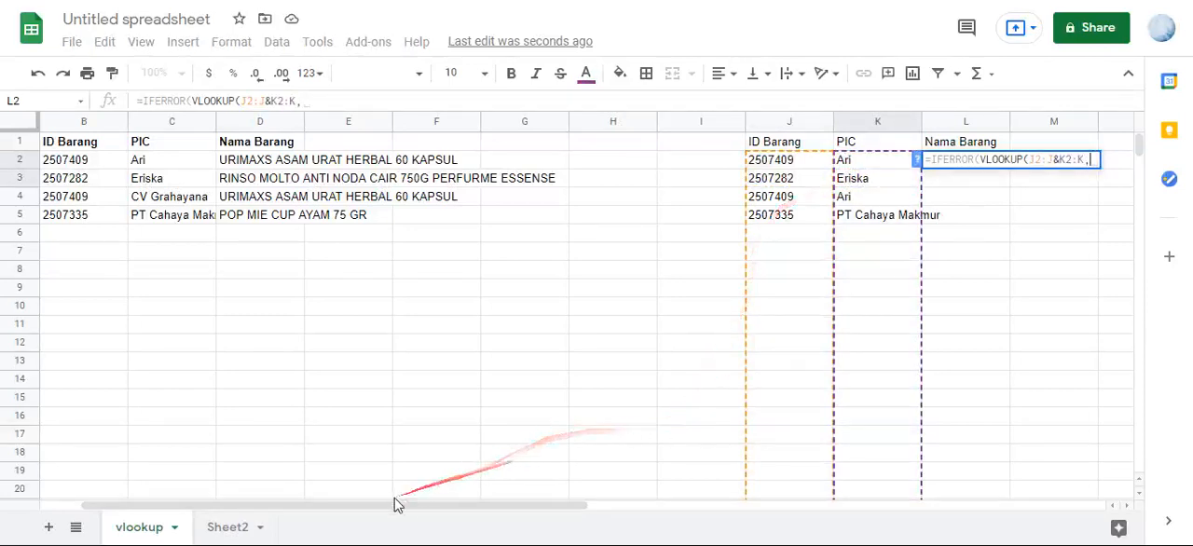
- Complete the L2 lookup with range A:D, column index 4 and exact match 0, and enter it wrapped in ArrayFormula
left_click_drag(383, 504, 349, 503)
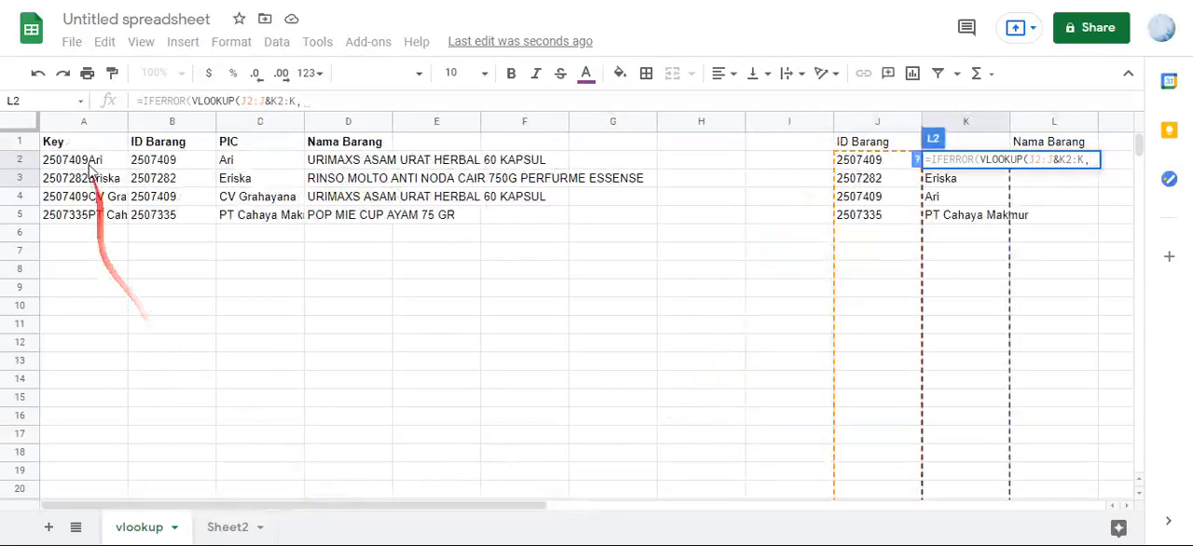
left_click_drag(84, 126, 324, 125)
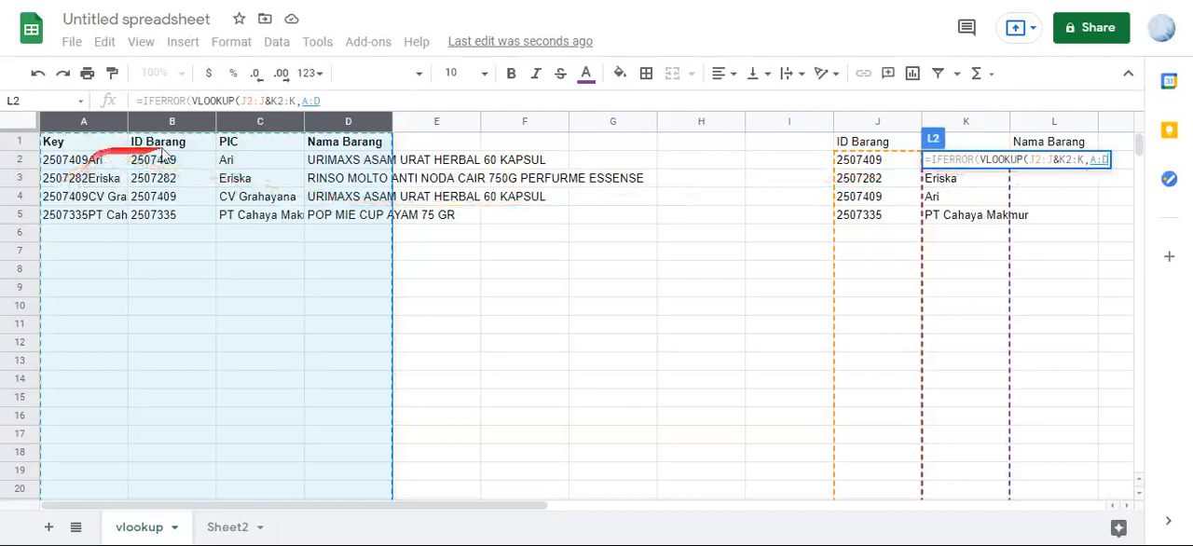
left_click(347, 101)
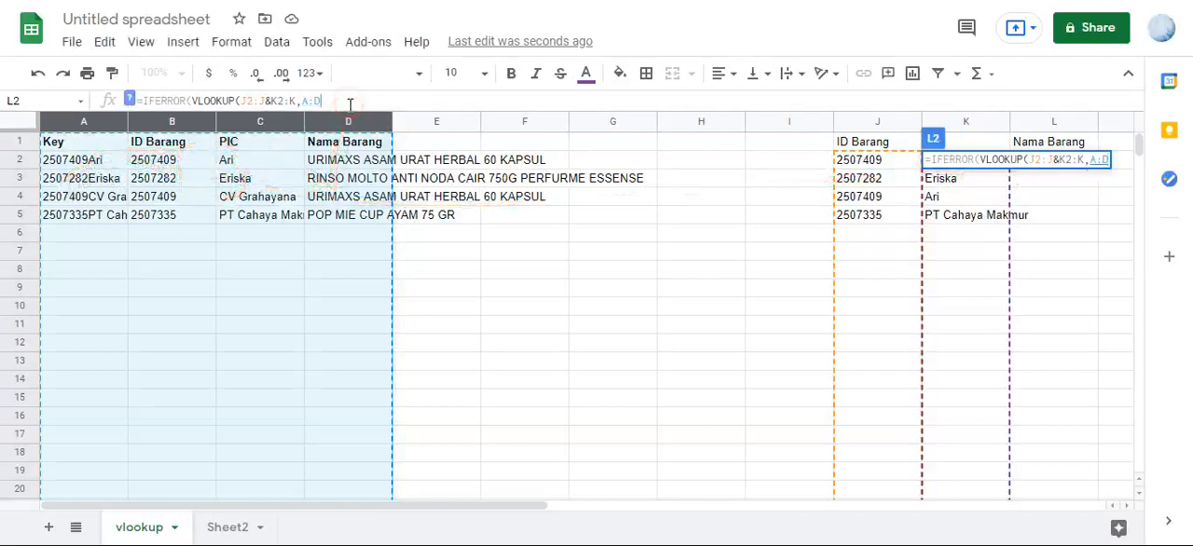
type(",")
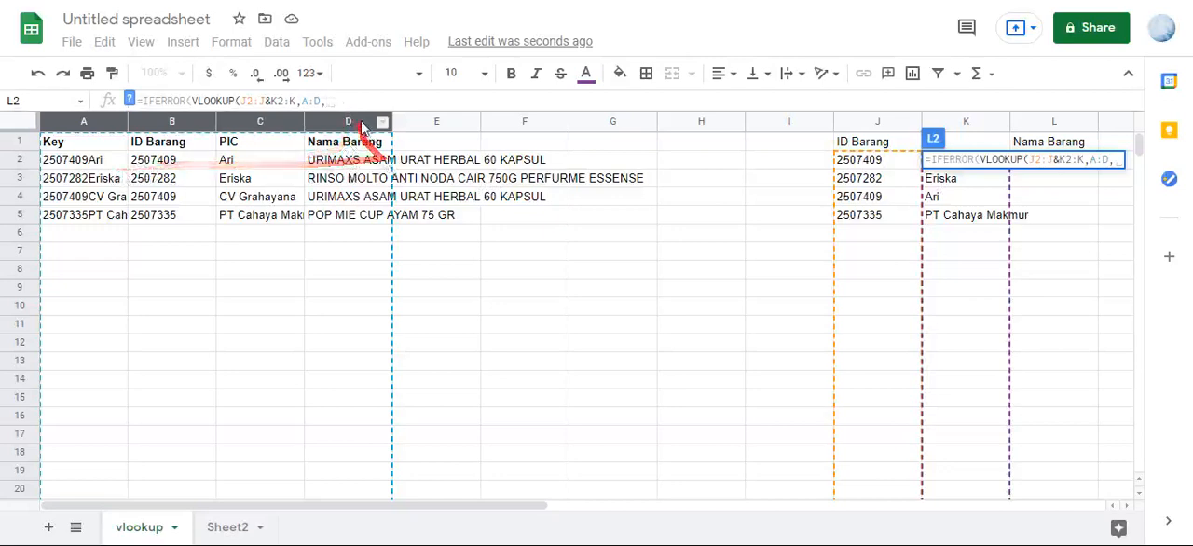
type("4,0")
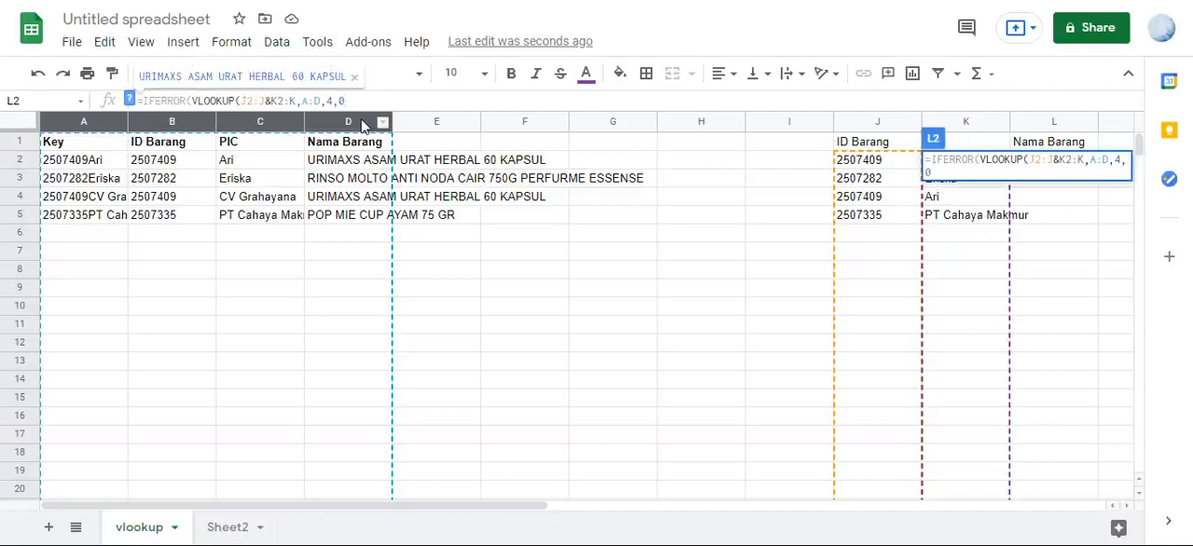
type(")")
key("ctrl+shift+Return")
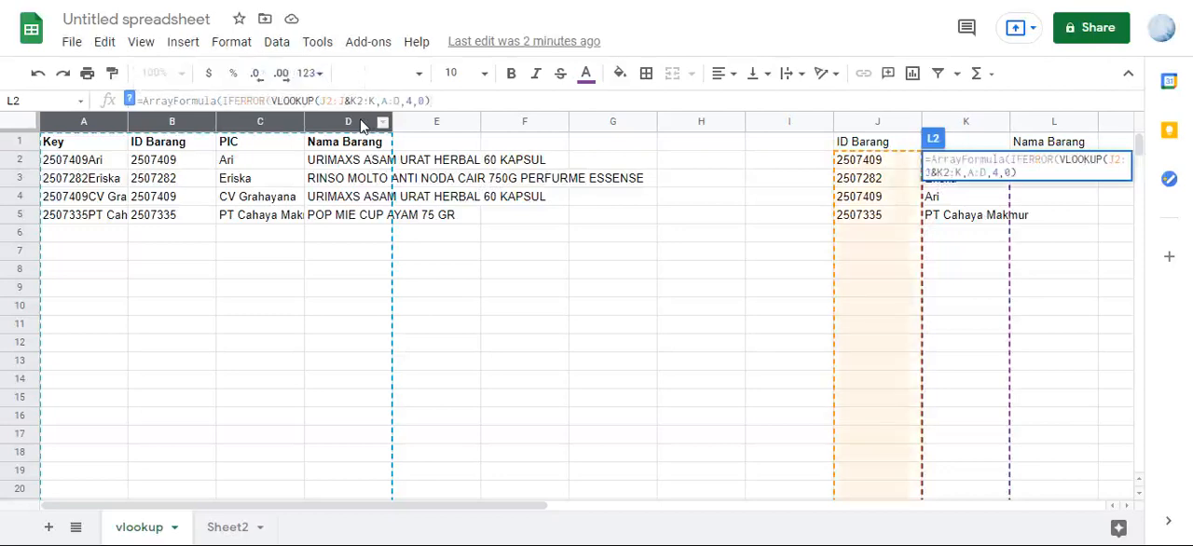
key("Return")
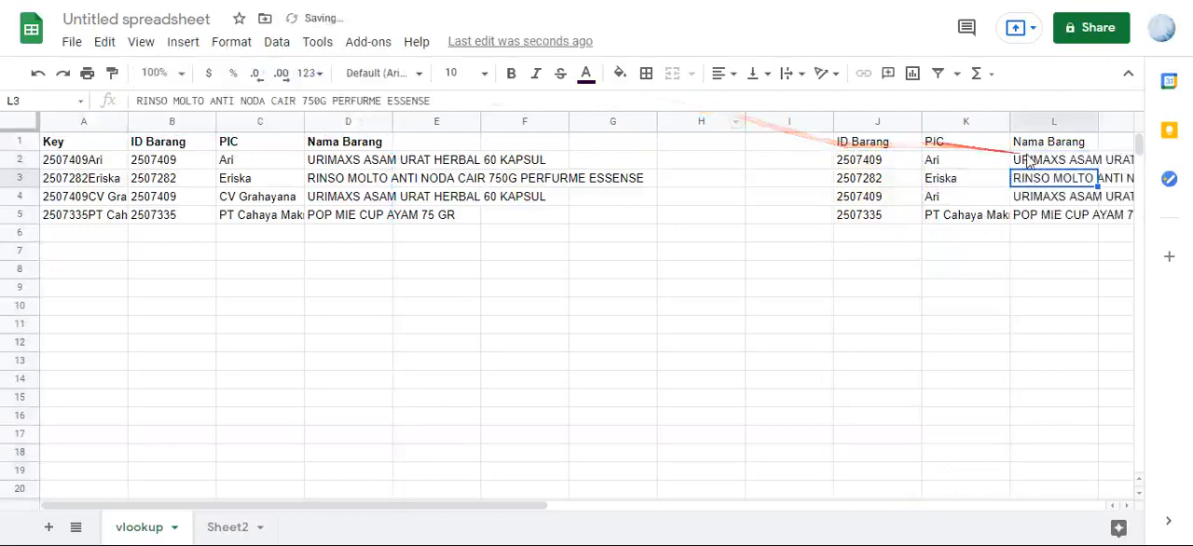
- Check the Nama Barang result and formula in L2 against ID Barang in J2 and PIC in K2
left_click(1029, 163)
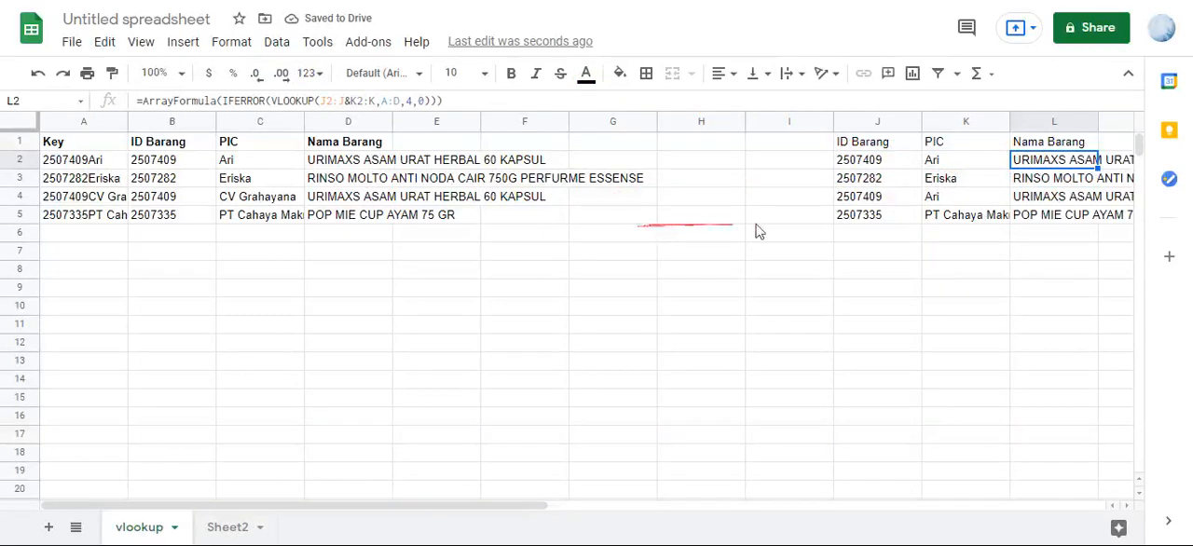
left_click(871, 160)
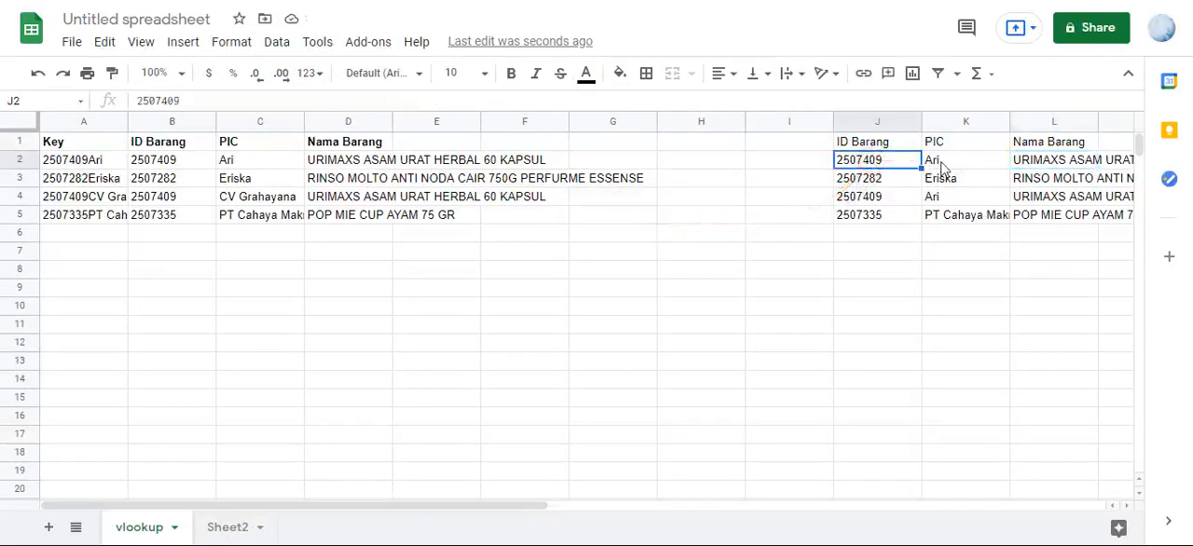
left_click(931, 162)
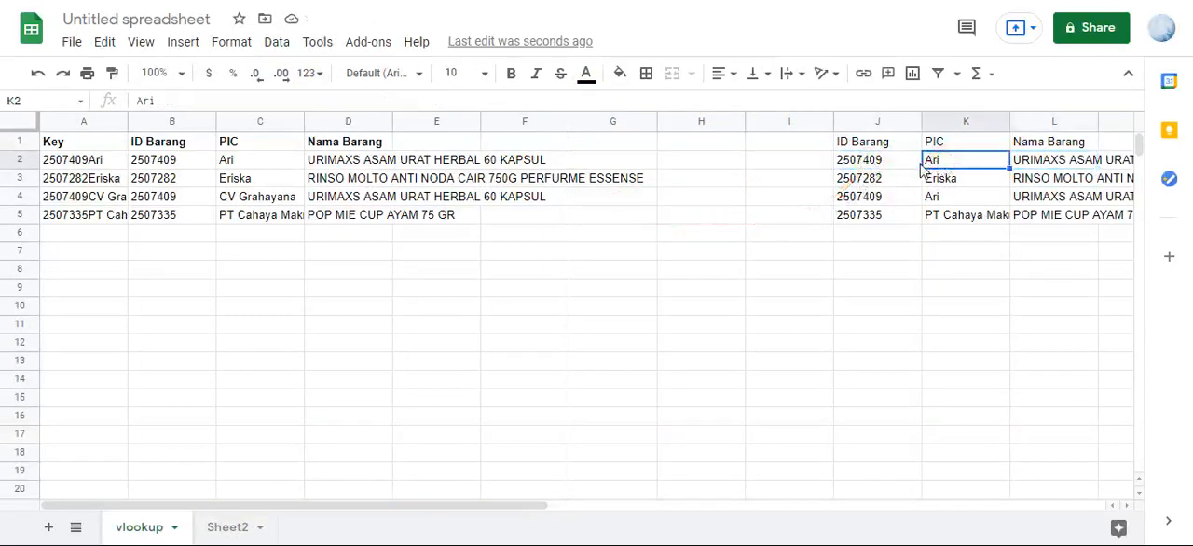
key("Right")
scroll(921, 170, "right", 3)
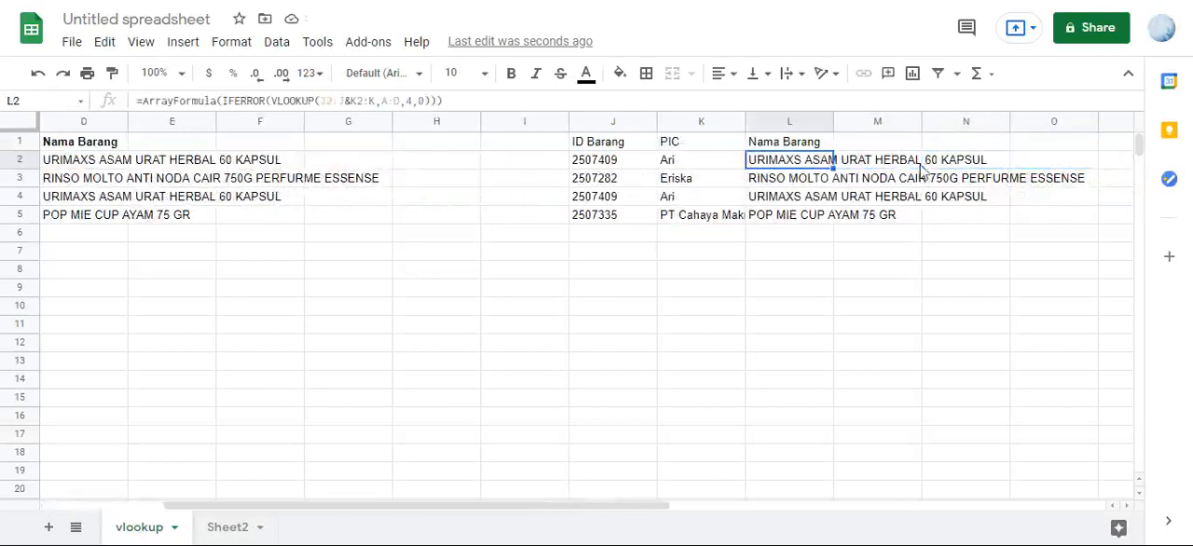
key("Left")
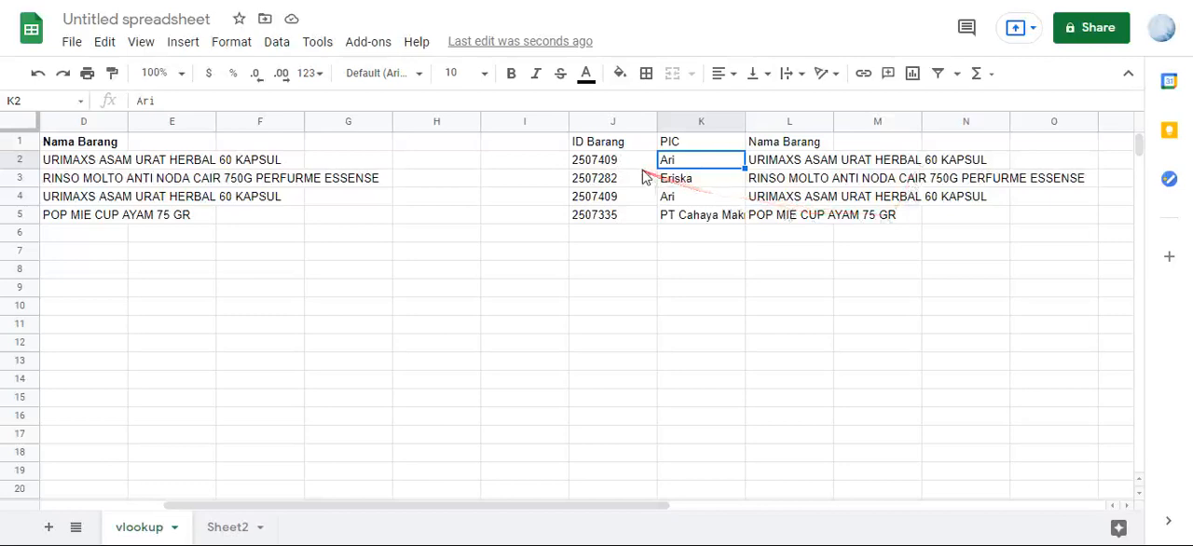
left_click(787, 161)
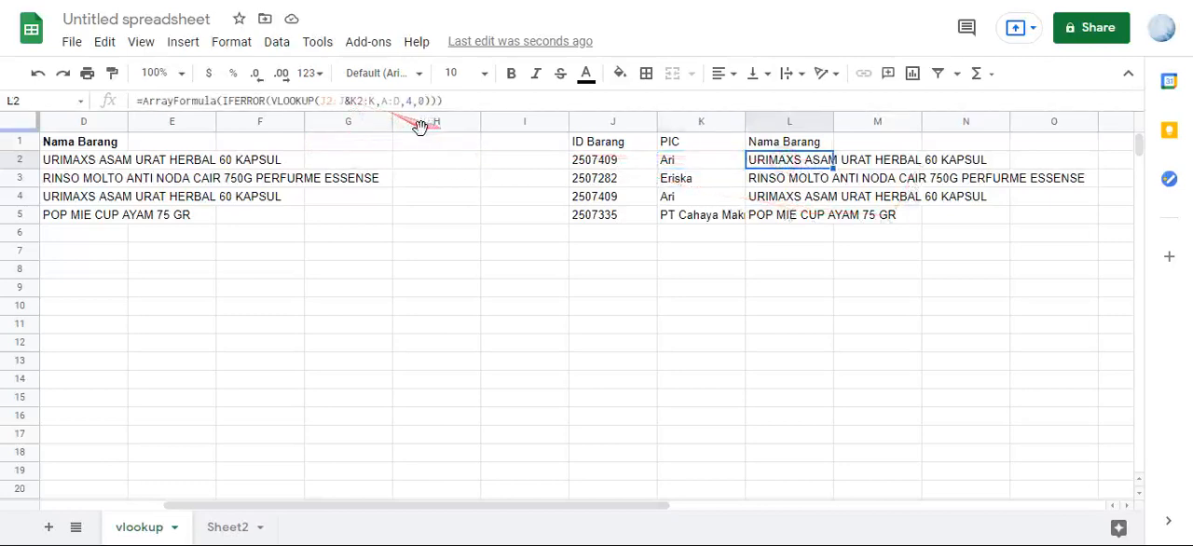
left_click(616, 164)
left_click(720, 165)
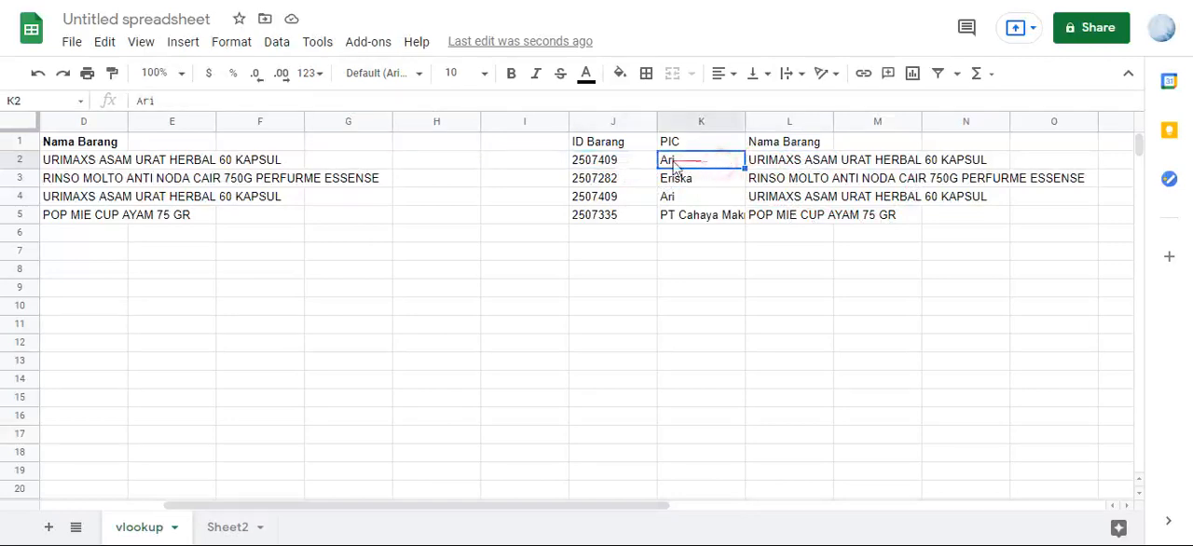
left_click(617, 168)
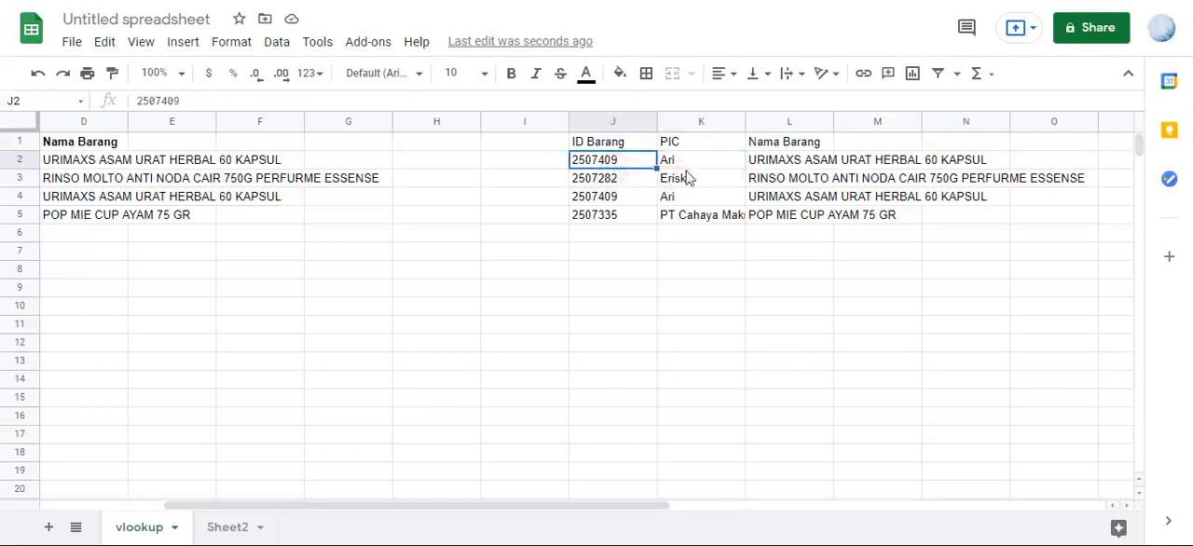
- Review the Key cells A2 and A3 and source IDs B2:B5, and compare them with ID Barang cells J5 and J2
left_click_drag(597, 505, 440, 508)
left_click(95, 165)
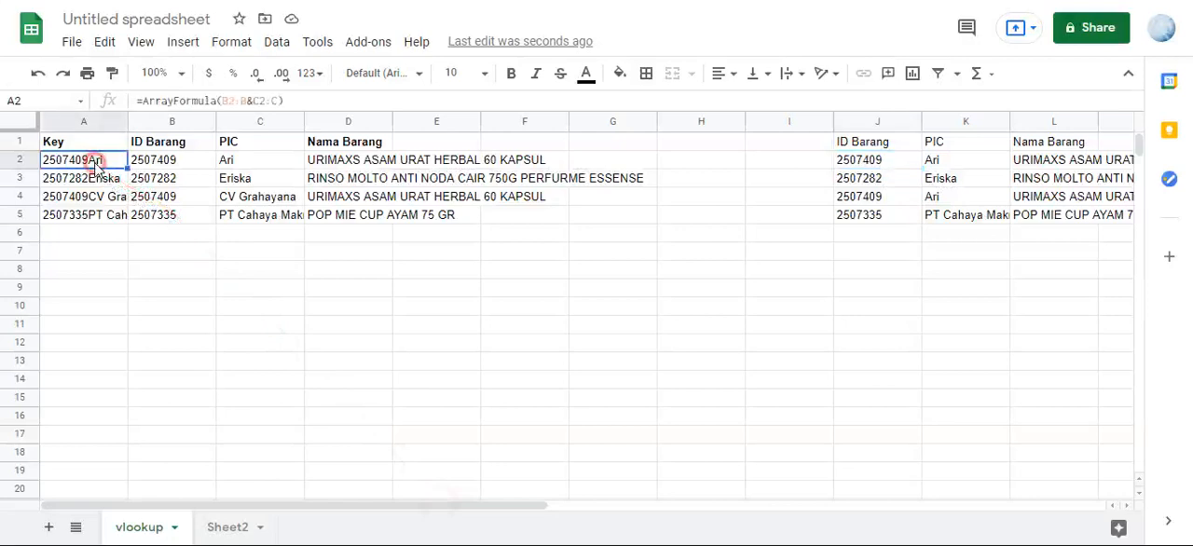
left_click(106, 178)
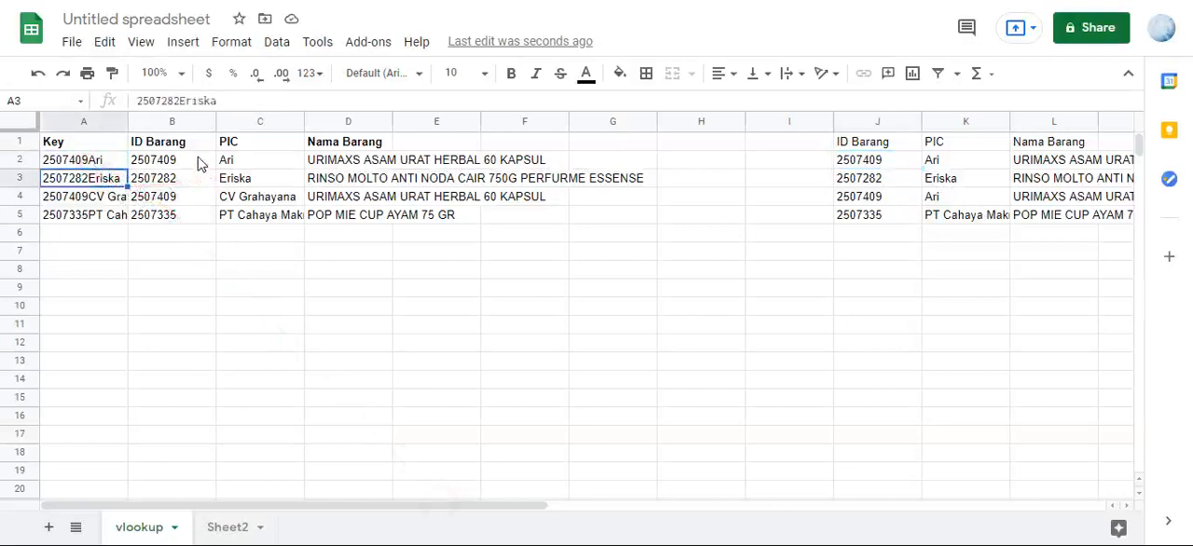
mouse_move(197, 163)
left_mouse_down()
mouse_move(205, 214)
mouse_move(499, 182)
left_mouse_up()
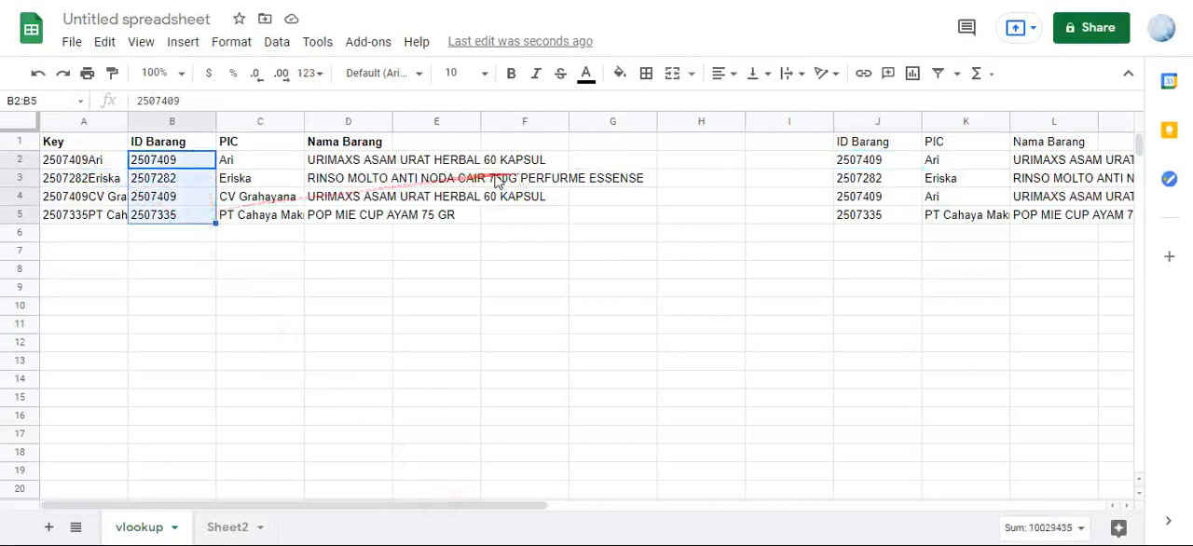
left_click(98, 166)
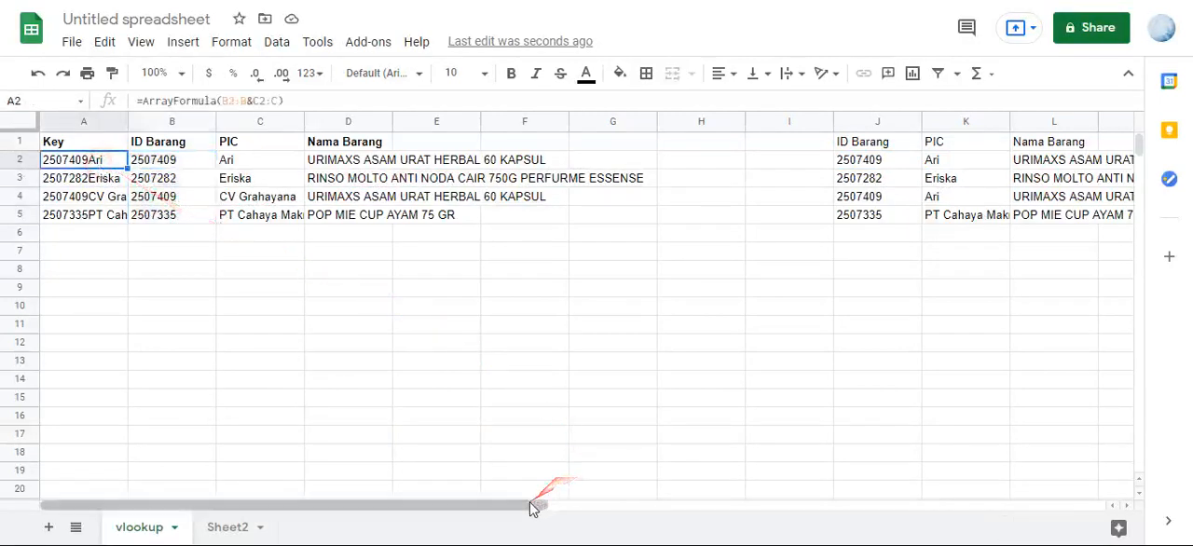
left_click_drag(531, 511, 708, 508)
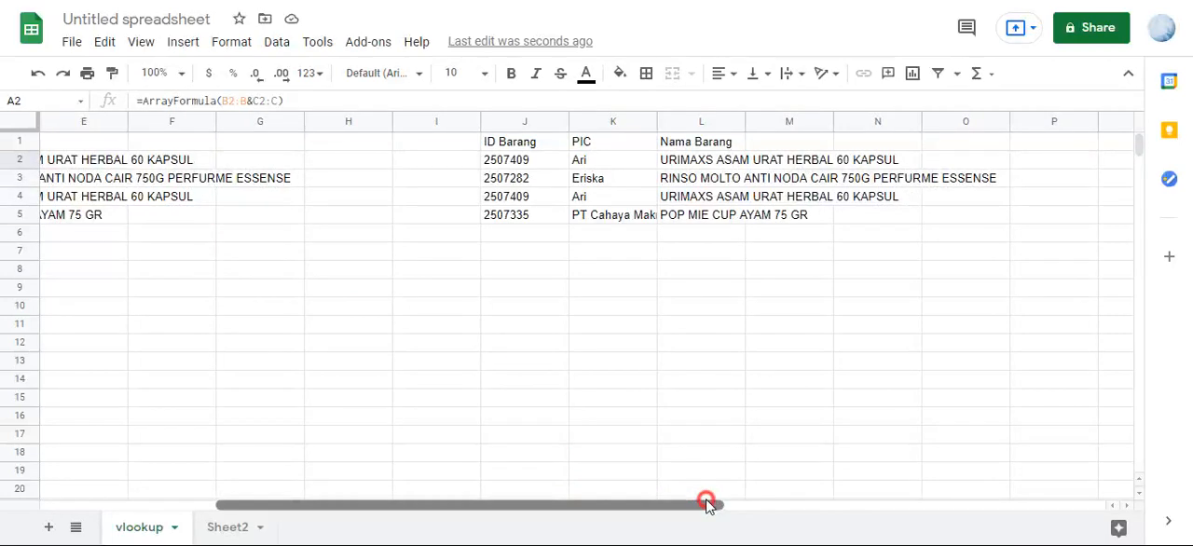
left_click(537, 215)
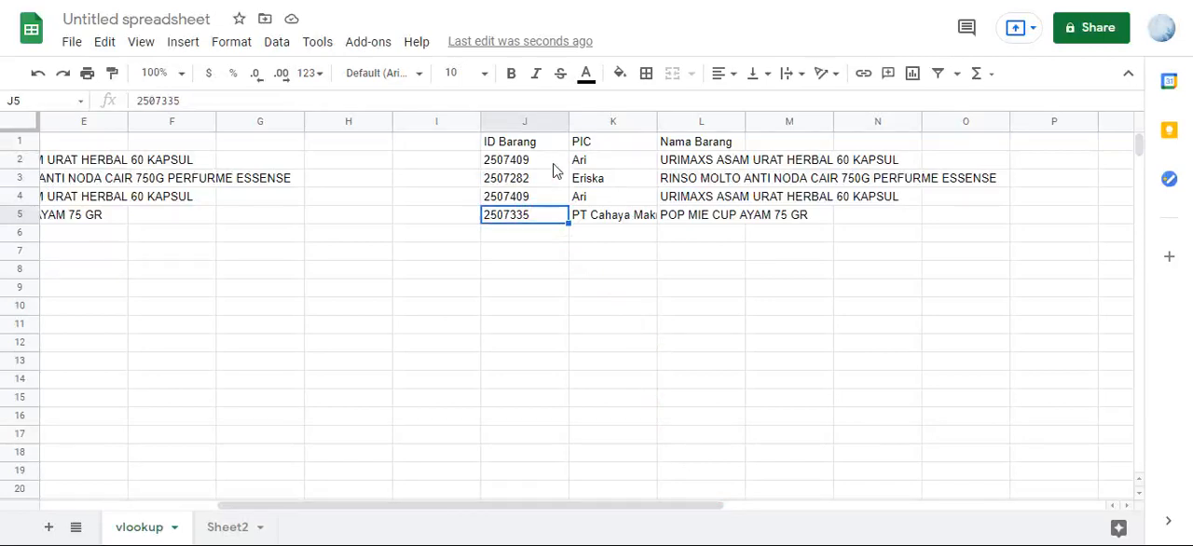
left_click(552, 164)
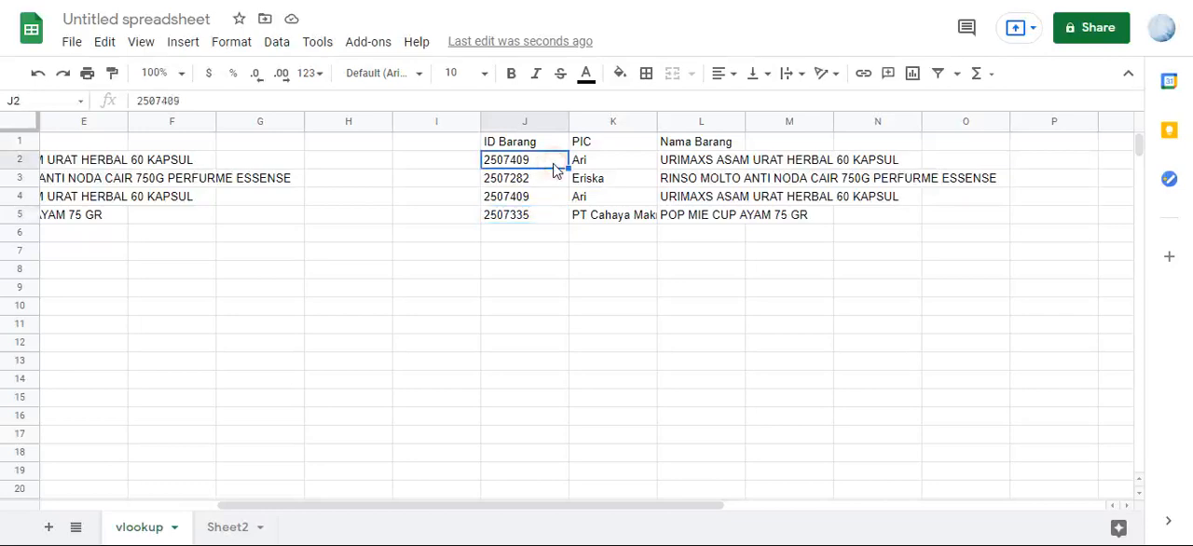